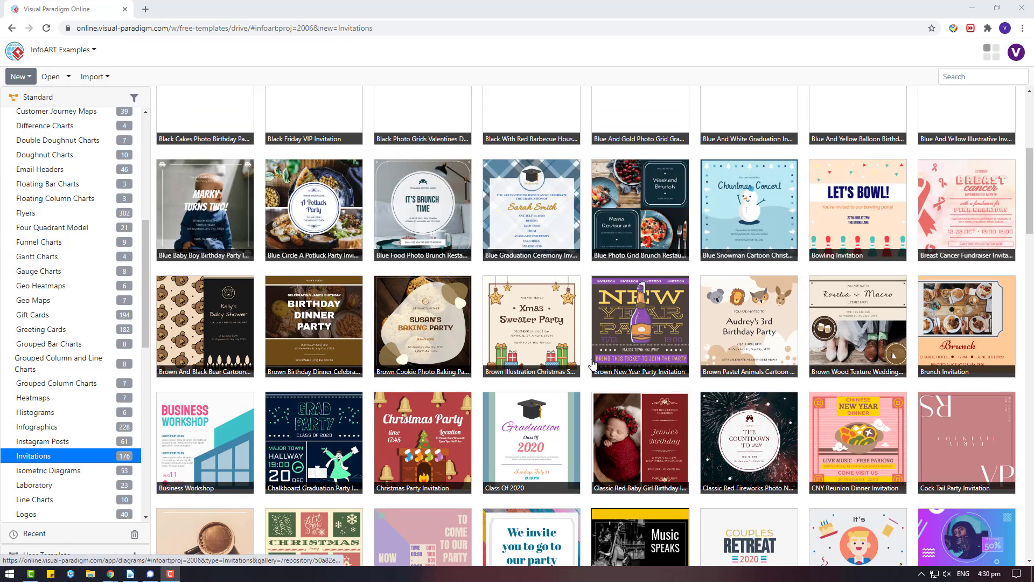
- Open the Brown New Year Party Invitation template and drag its design left off the page
left_click(636, 280)
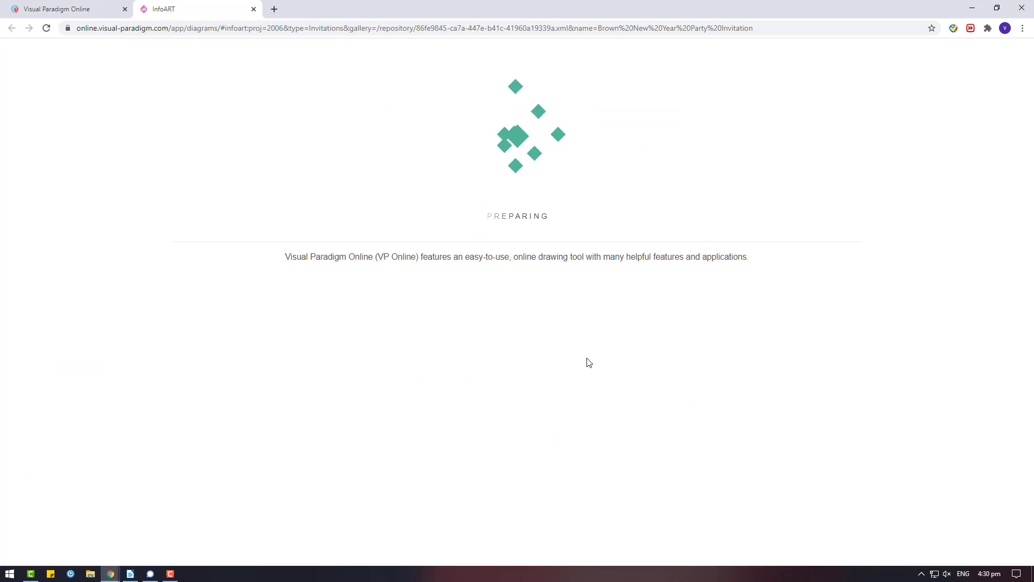
scroll(690, 387, "down", 5)
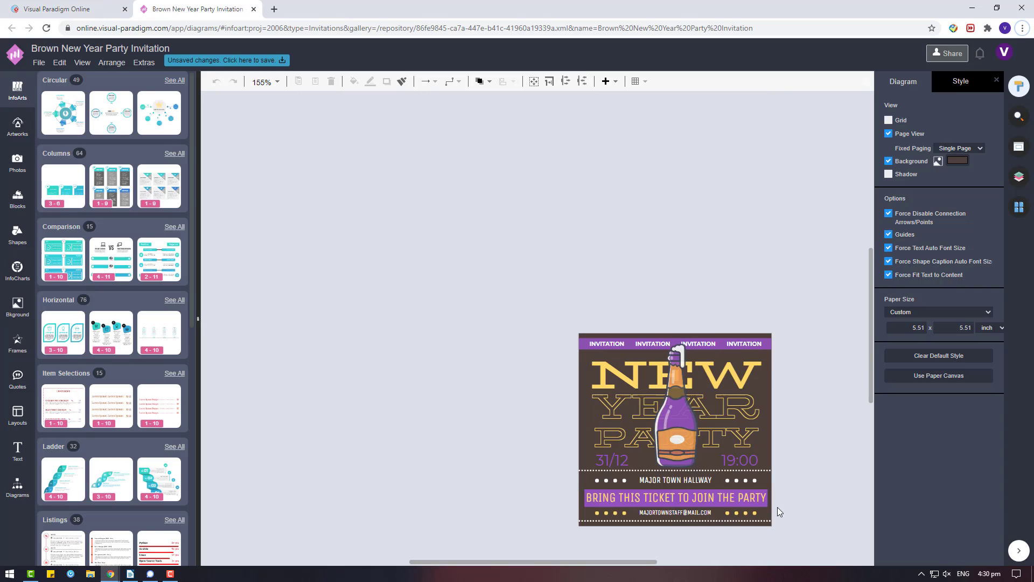
left_click_drag(741, 419, 501, 415)
left_click(710, 350)
scroll(780, 496, "up", 1)
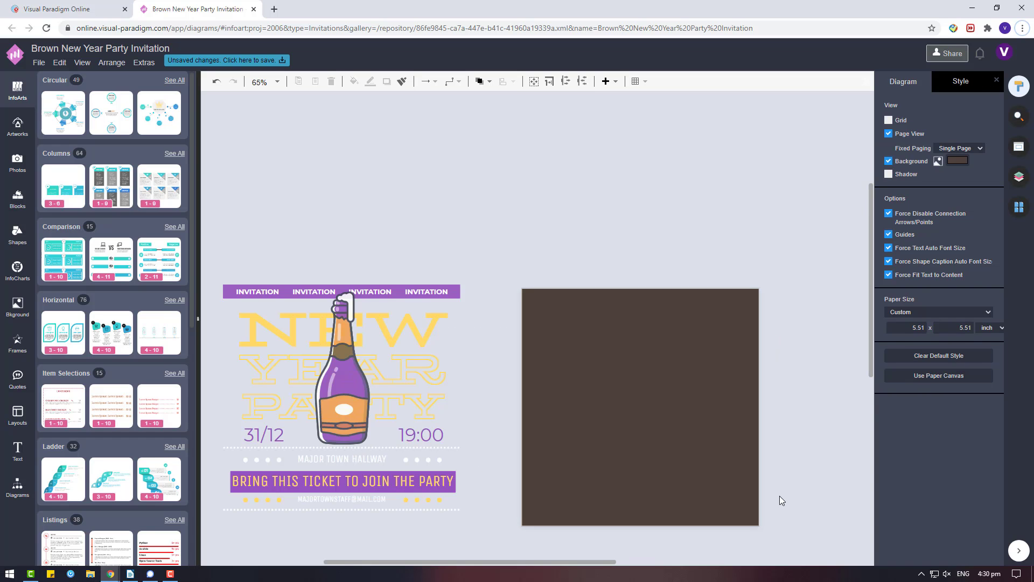
- Place the teal-and-white sunburst background from Background > Sunburst onto the page
left_click(18, 322)
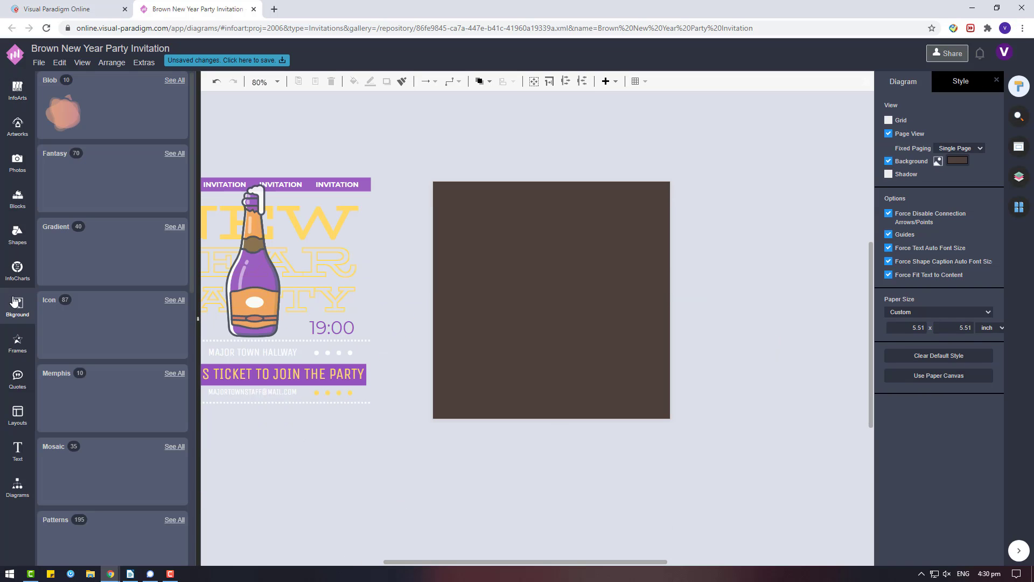
scroll(129, 329, "down", 2)
scroll(161, 345, "down", 1)
scroll(184, 360, "down", 4)
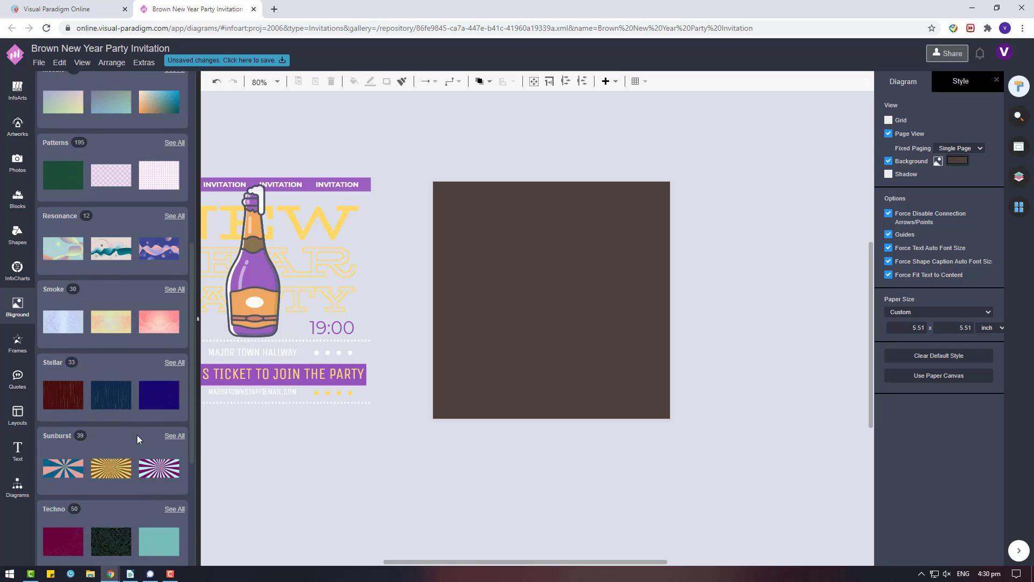
scroll(175, 323, "down", 3)
left_click(174, 274)
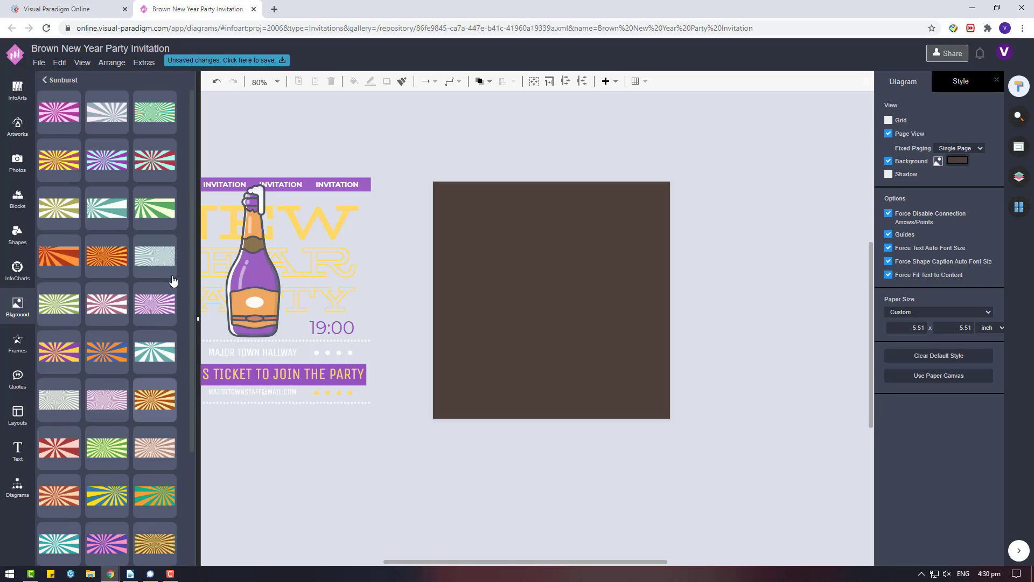
left_click_drag(144, 250, 521, 257)
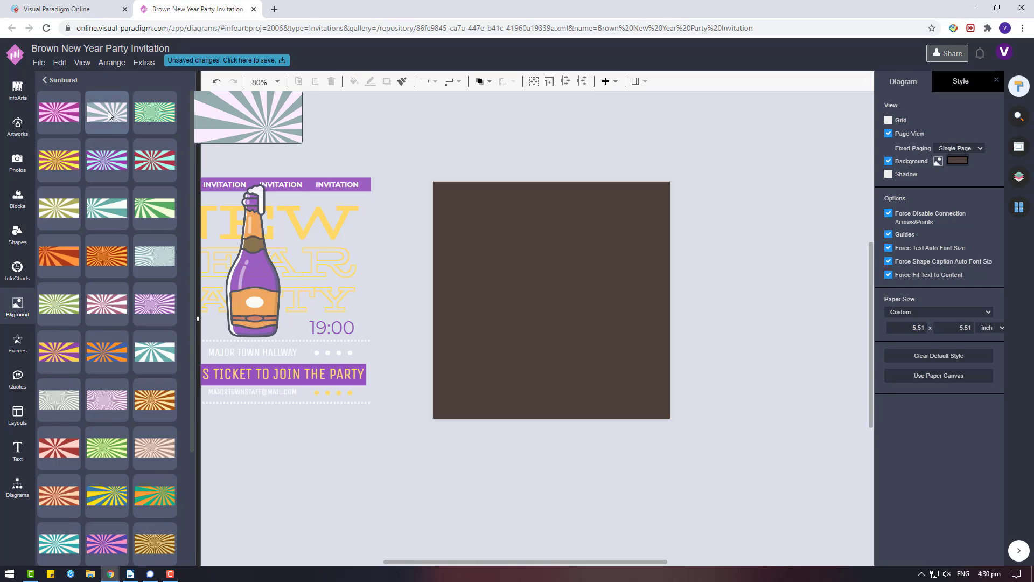
- Show the Layers panel and select the sunburst image to bring up its options
right_click(535, 259)
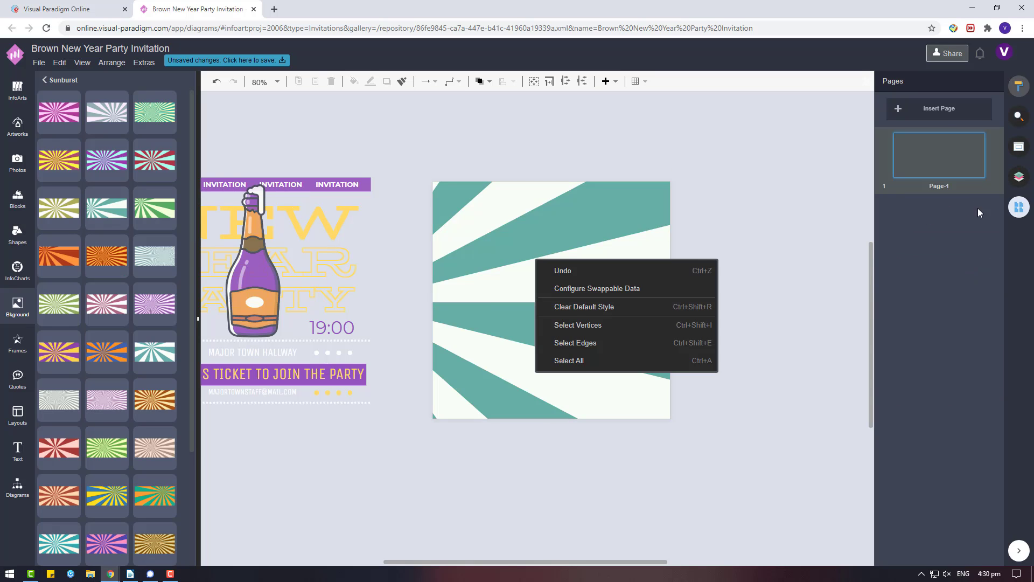
left_click(1020, 178)
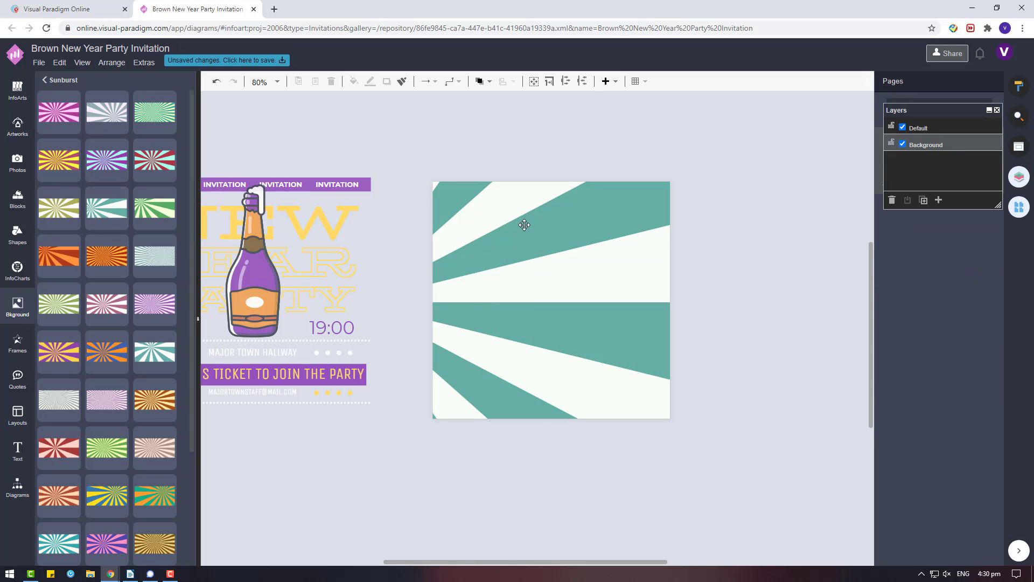
left_click(463, 318)
right_click(591, 281)
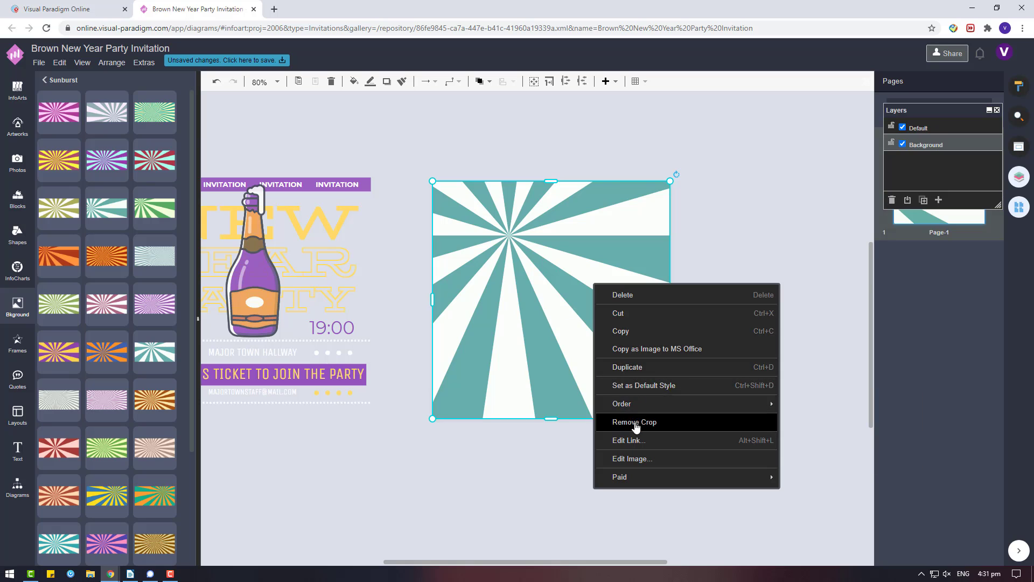
- Swap the teal sunburst for the grey-and-pink sunburst and remove its crop
left_click(700, 423)
left_click_drag(714, 306, 762, 499)
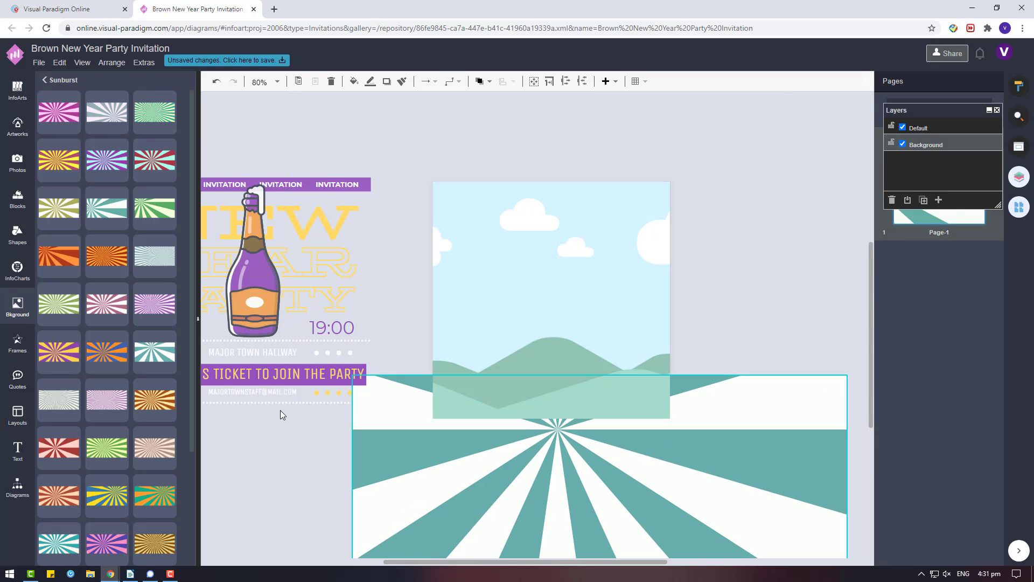
key("ctrl+z")
key("ctrl+z")
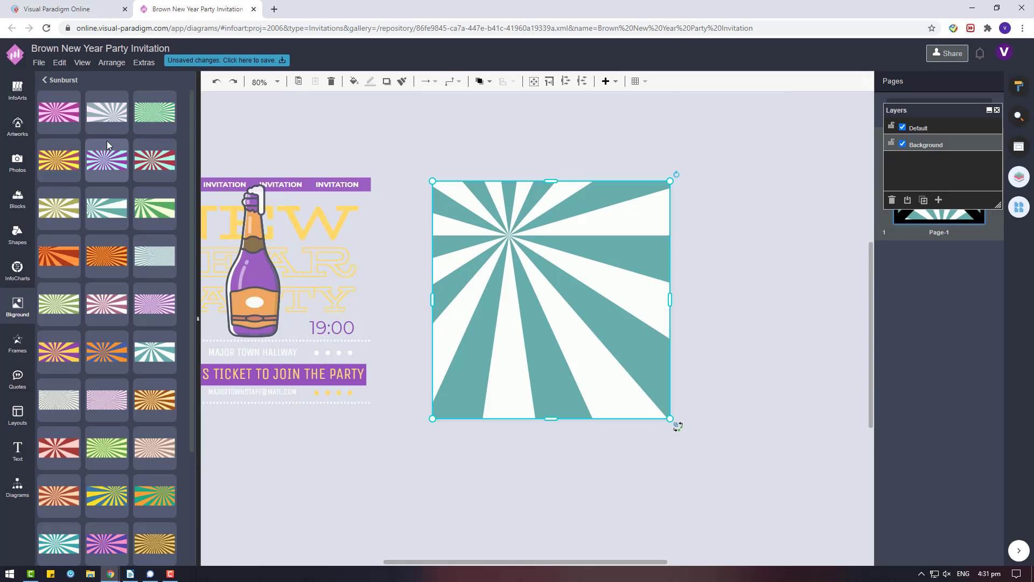
left_click(105, 115)
right_click(578, 270)
left_click(642, 404)
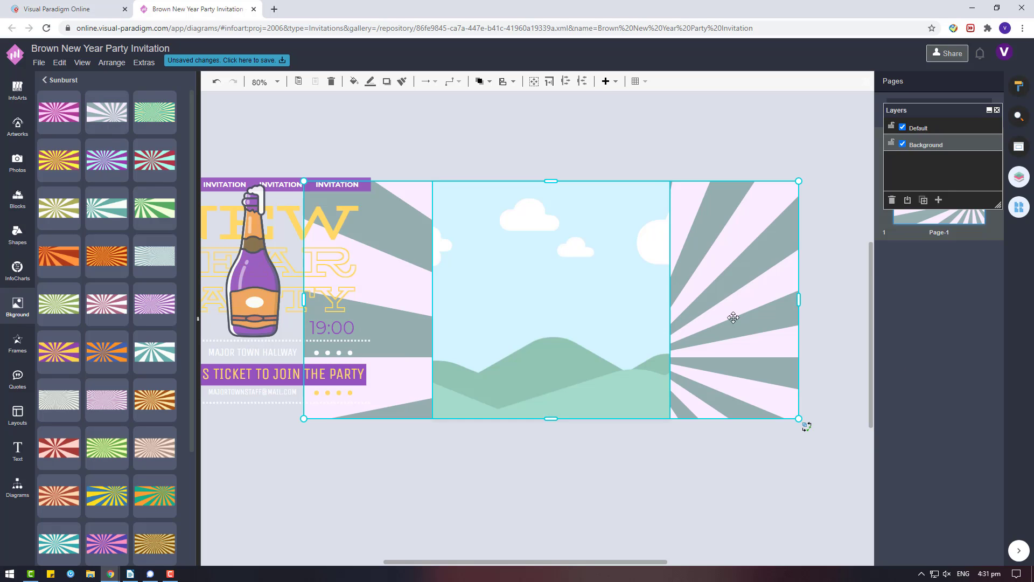
- Stretch the sunburst across the page and shrink the sky picture over it
left_click_drag(583, 261, 686, 538)
mouse_move(687, 330)
left_mouse_down()
mouse_move(591, 274)
mouse_move(581, 334)
left_mouse_up()
mouse_move(662, 484)
left_mouse_down()
mouse_move(547, 315)
mouse_move(531, 310)
left_mouse_up()
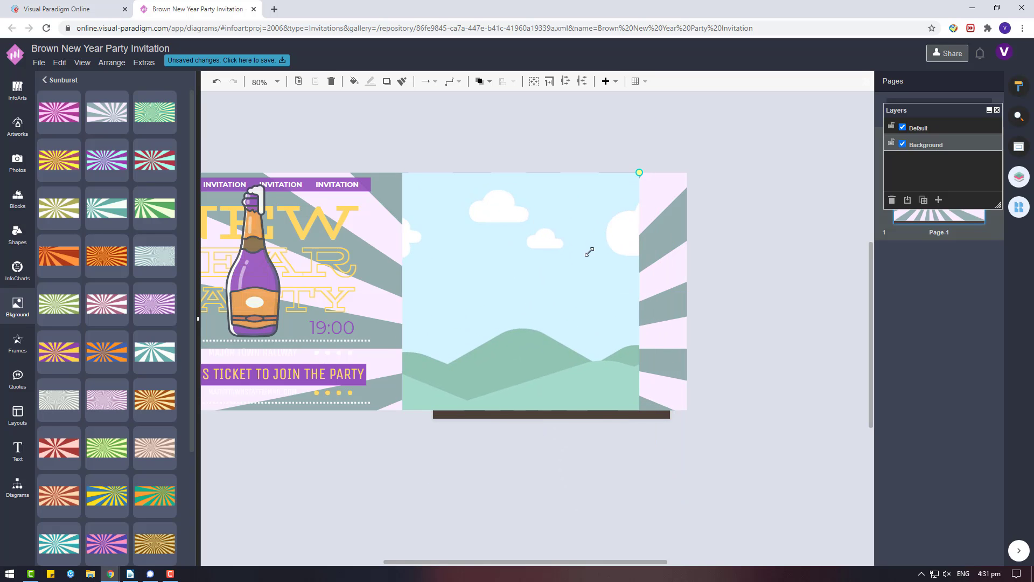
left_click_drag(638, 174, 589, 221)
mouse_move(531, 286)
left_mouse_down()
mouse_move(565, 289)
mouse_move(528, 273)
left_mouse_up()
- Fit the sunburst to the page square, then uncrop and enlarge it up-right
right_click(531, 272)
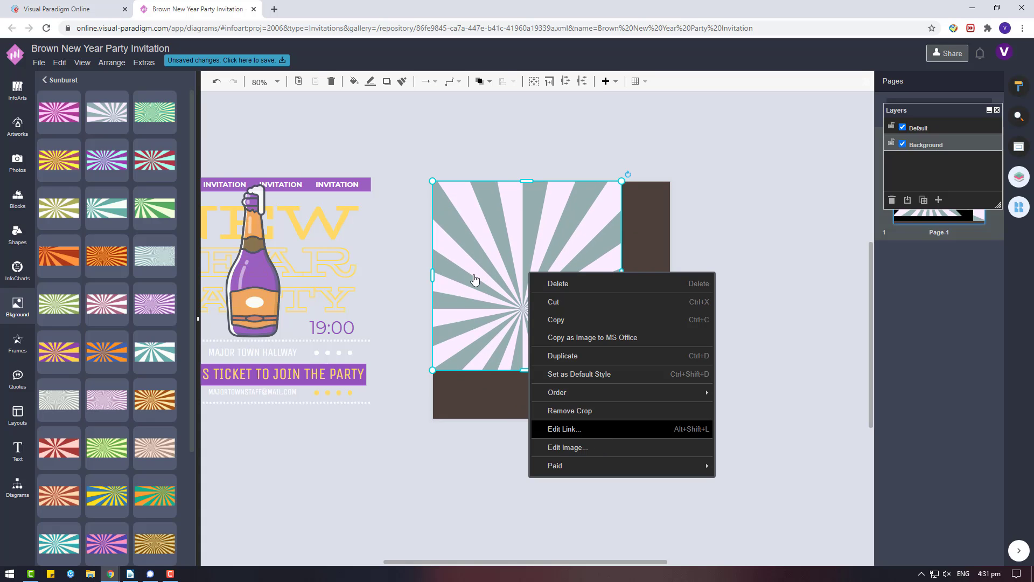
left_click(595, 431)
left_click_drag(621, 370, 670, 419)
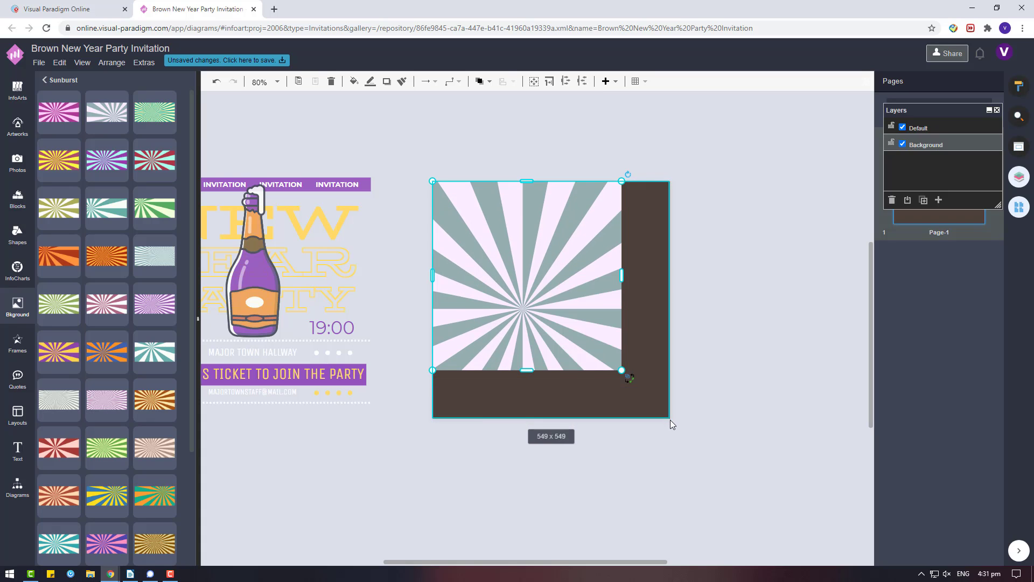
right_click(561, 313)
left_click(710, 277)
right_click(598, 307)
left_click(673, 450)
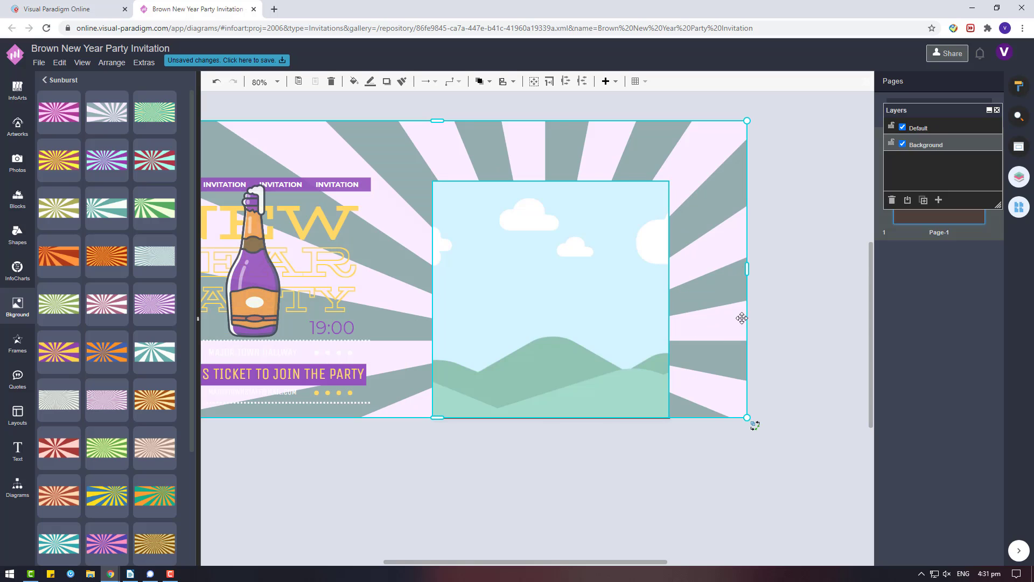
left_click_drag(747, 121, 775, 107)
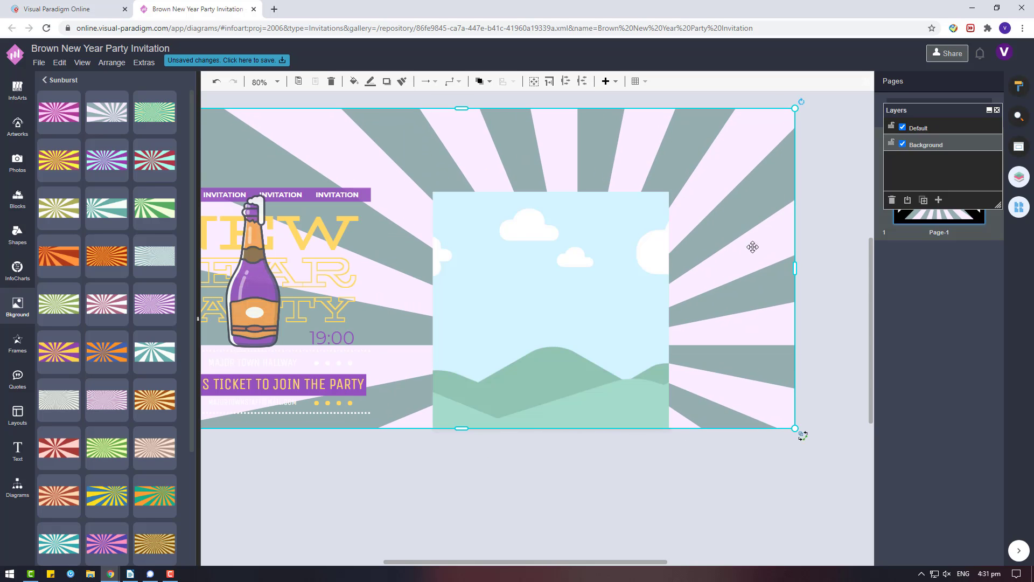
- Toggle the sunburst crop off again and shift the full image slightly left
right_click(614, 293)
left_click(640, 412)
right_click(526, 342)
left_click(565, 479)
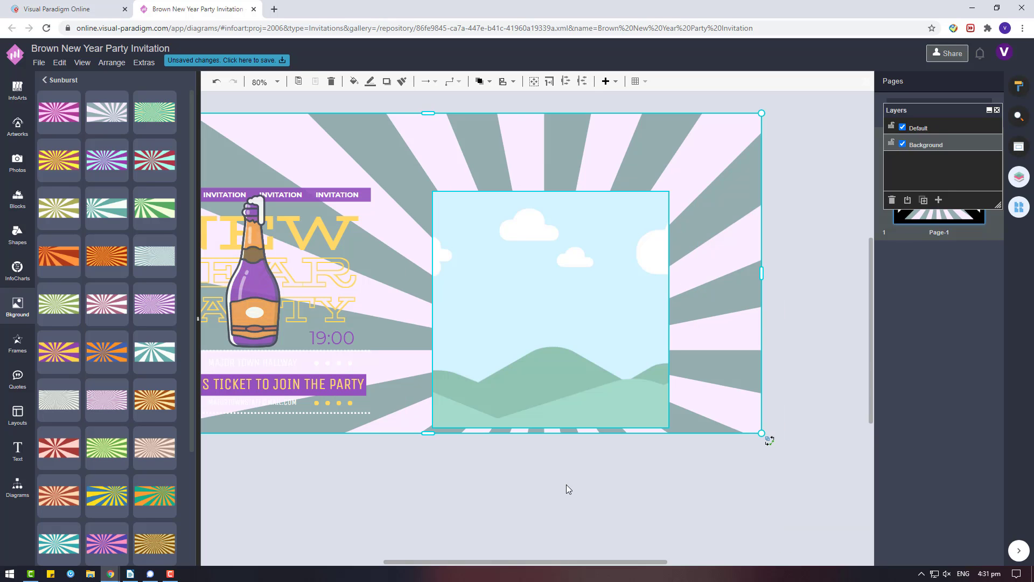
left_click(659, 289)
scroll(732, 253, "down", 3)
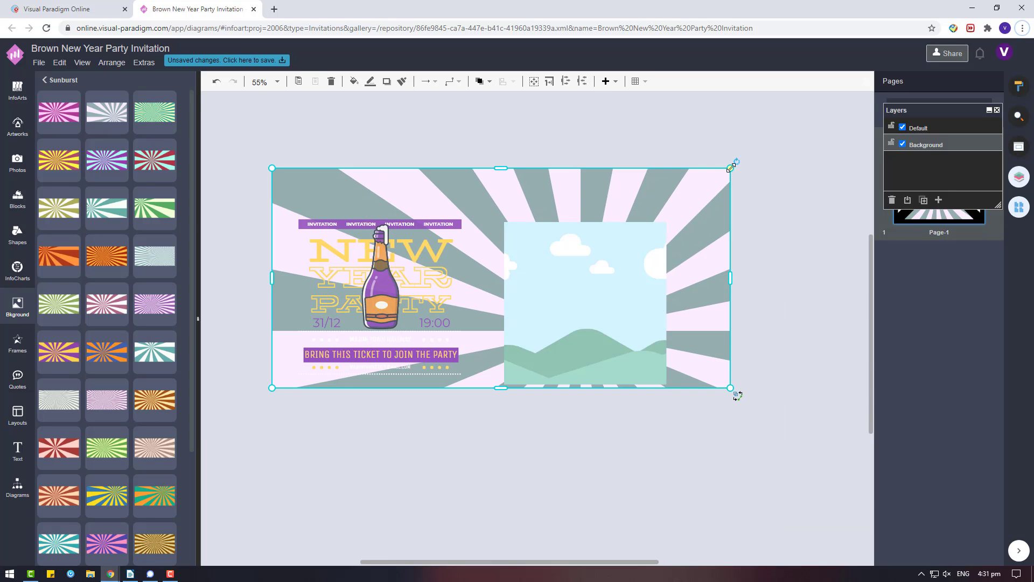
left_click_drag(725, 255, 694, 253)
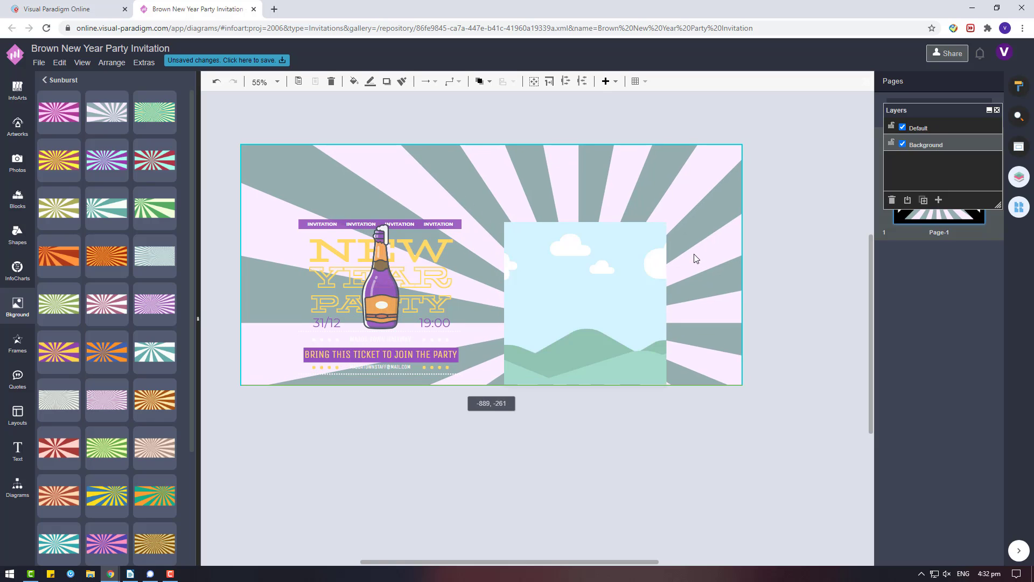
- Move the uncropped sunburst right, crop it square, and move the sky picture down
right_click(619, 304)
left_click(661, 405)
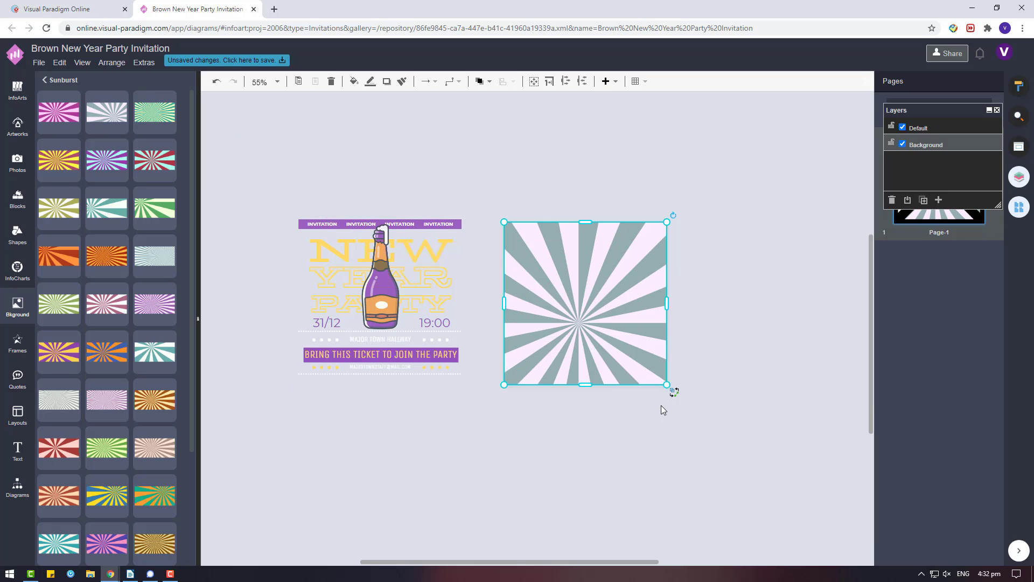
right_click(588, 308)
left_click(660, 452)
left_click_drag(676, 271, 707, 277)
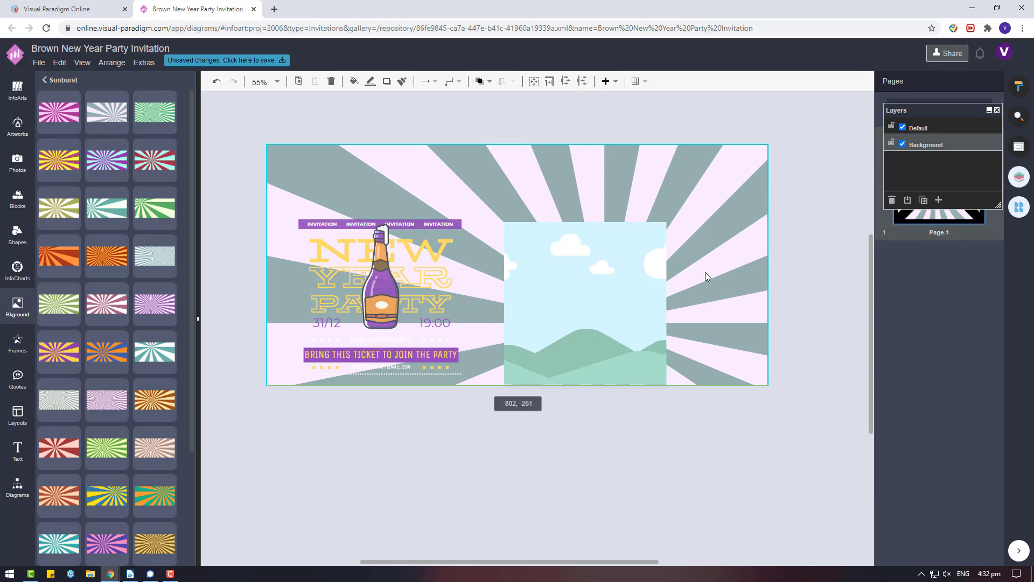
right_click(636, 287)
left_click(686, 407)
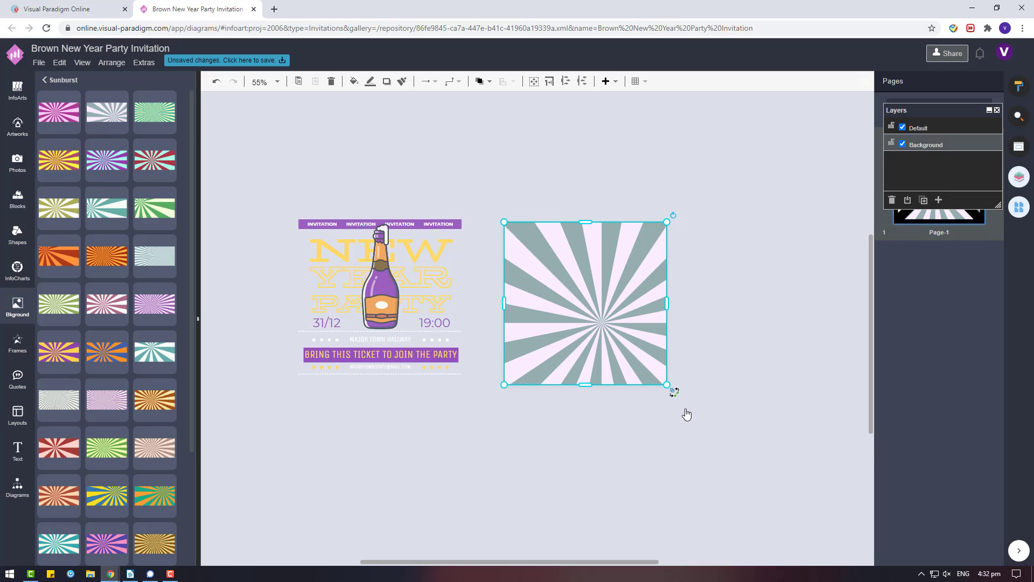
mouse_move(585, 269)
left_mouse_down()
mouse_move(594, 322)
mouse_move(585, 472)
left_mouse_up()
- Restore the sky picture's position and lower its opacity to 20
key("ctrl+z")
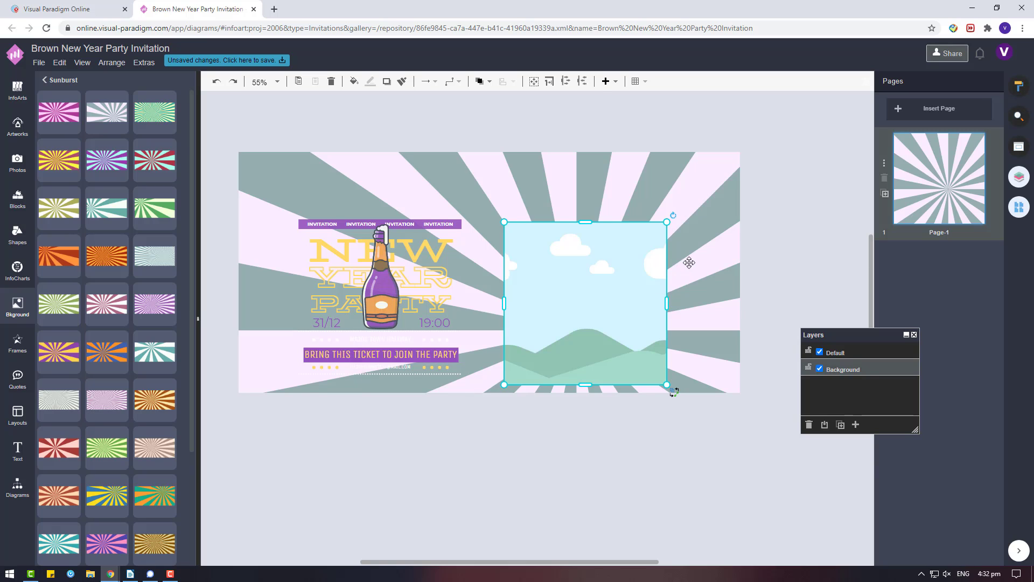
left_click_drag(715, 173, 710, 171)
left_click(743, 192)
left_click(1017, 90)
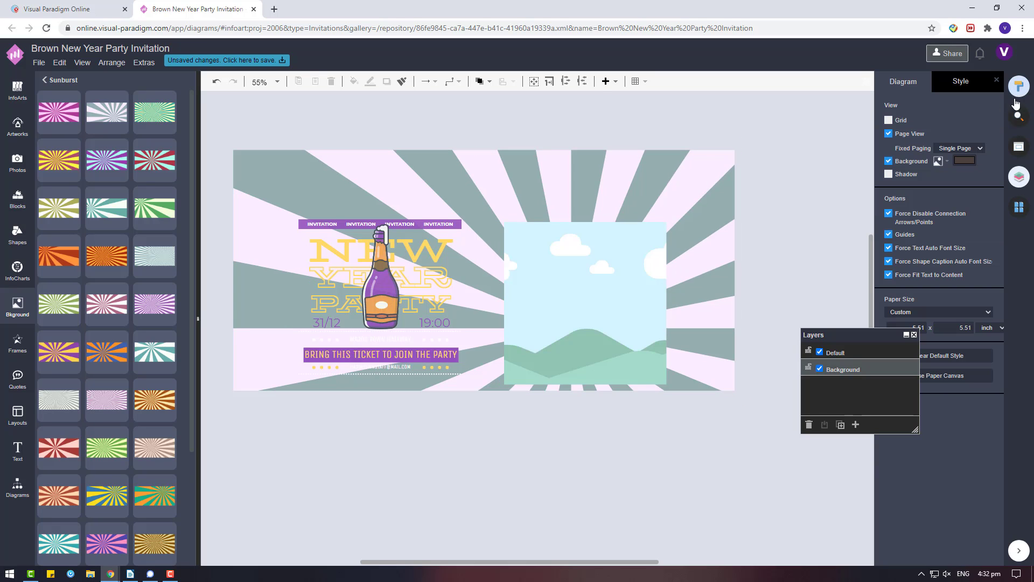
left_click(622, 272)
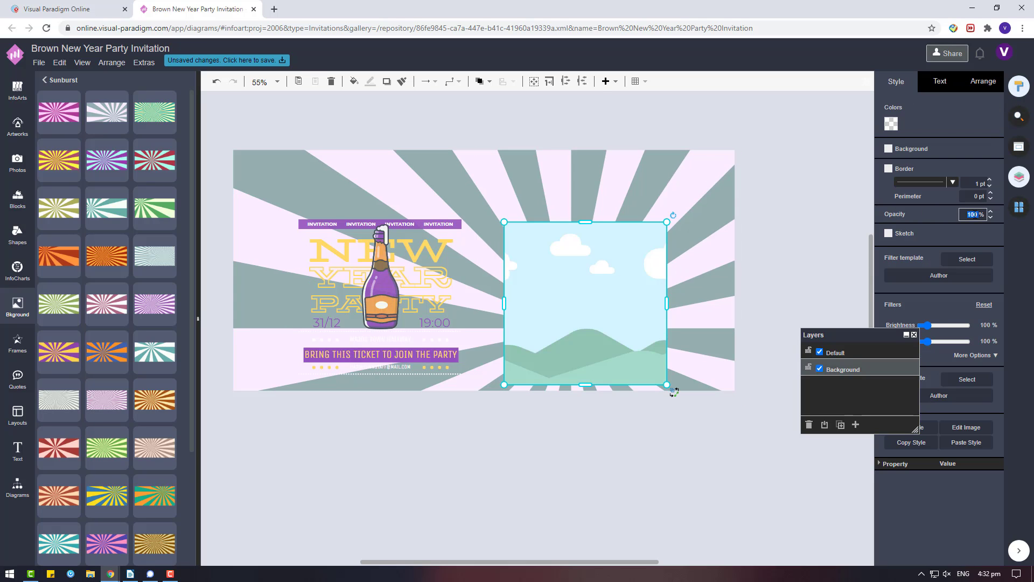
type("20")
key("Return")
- Move the sunburst down and widen it rightward into a wide banner
left_click(745, 278)
left_click_drag(727, 277, 739, 277)
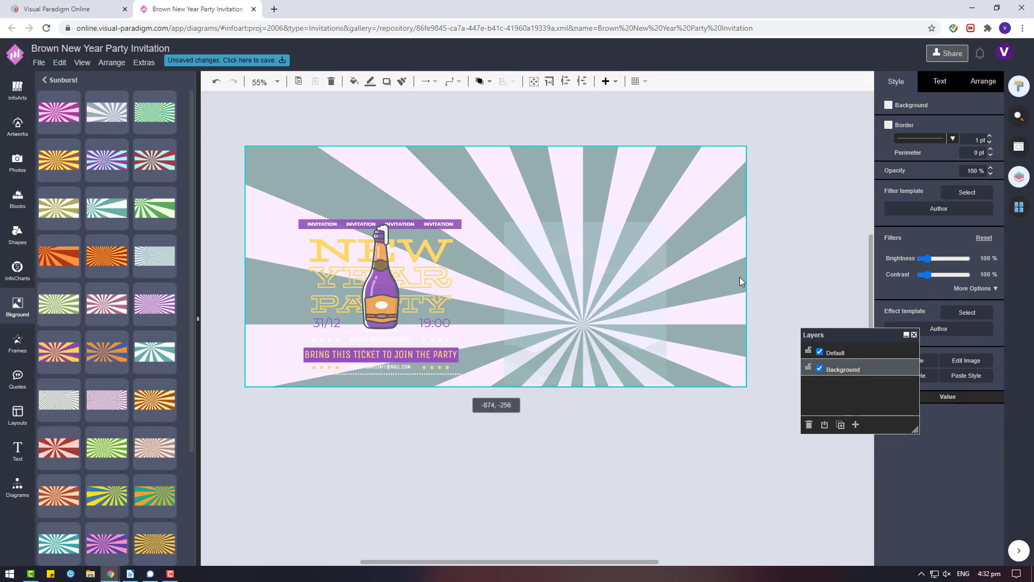
left_click(707, 410)
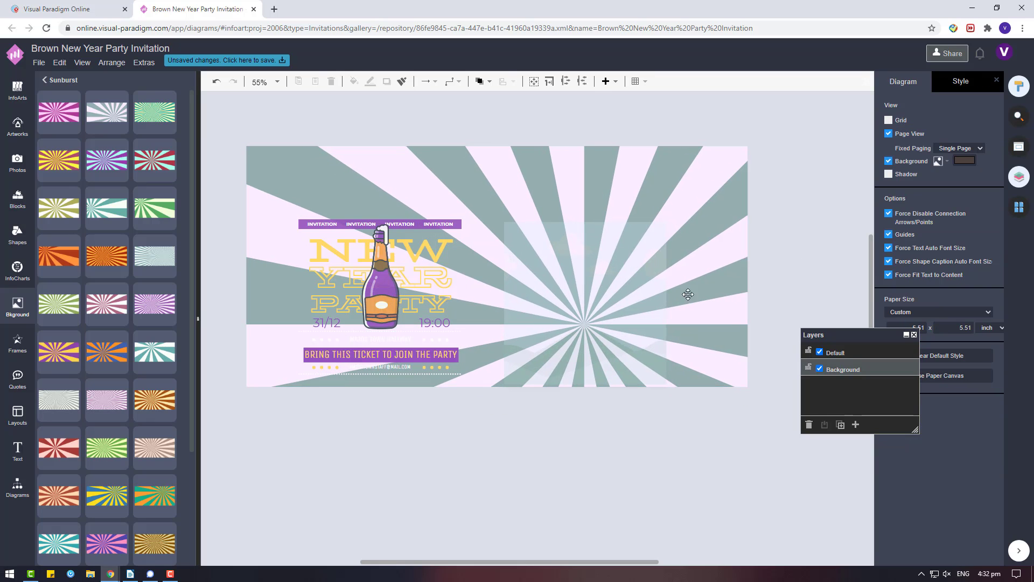
left_click(688, 294)
mouse_move(743, 161)
left_mouse_down()
mouse_move(744, 323)
mouse_move(800, 282)
left_mouse_up()
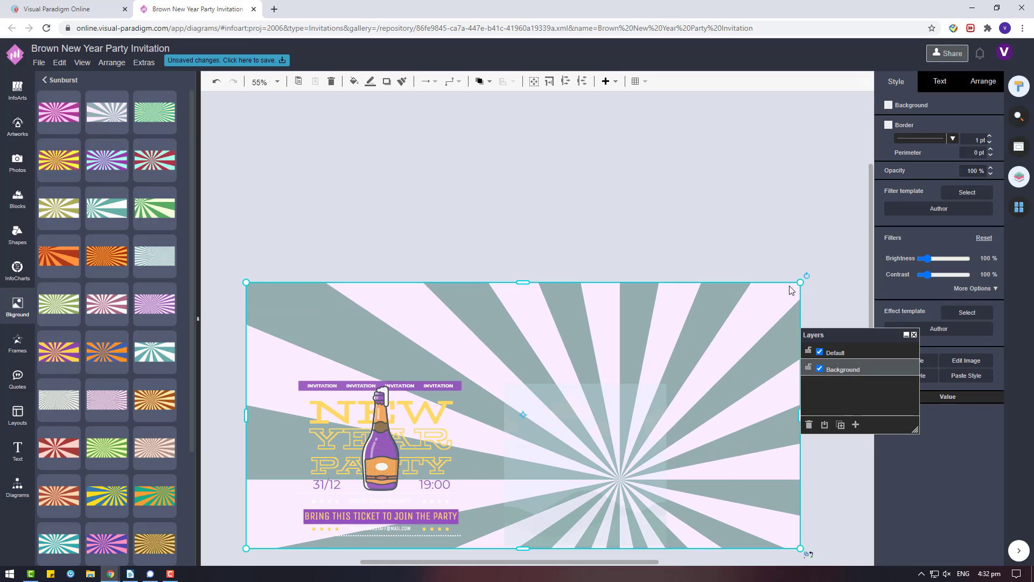
scroll(790, 290, "down", 3)
mouse_move(738, 308)
left_mouse_down()
mouse_move(703, 311)
mouse_move(663, 407)
left_mouse_up()
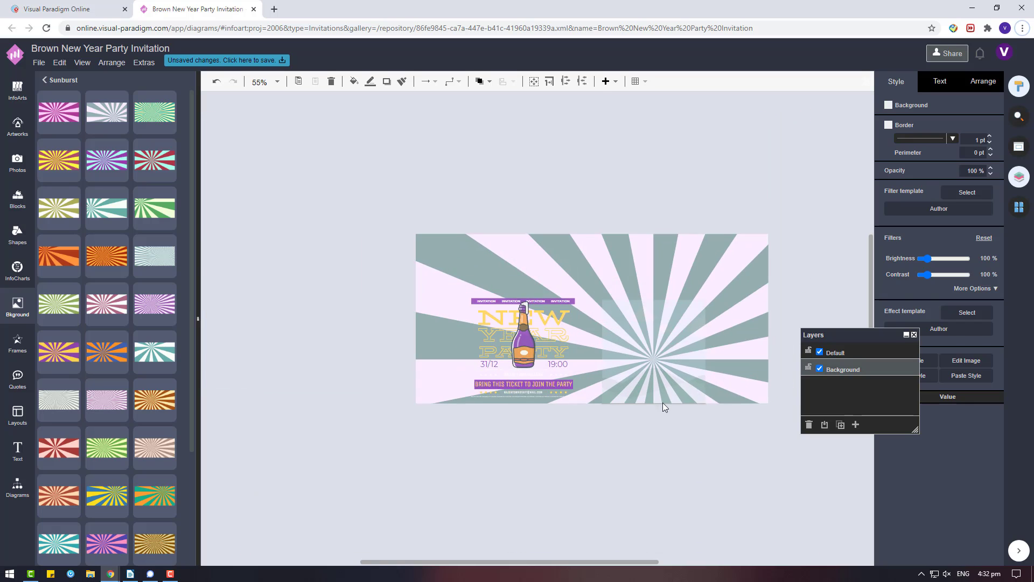
- Select the whole invitation group and move it left, clear of the sunburst
left_click(610, 442)
left_click_drag(620, 452, 468, 292)
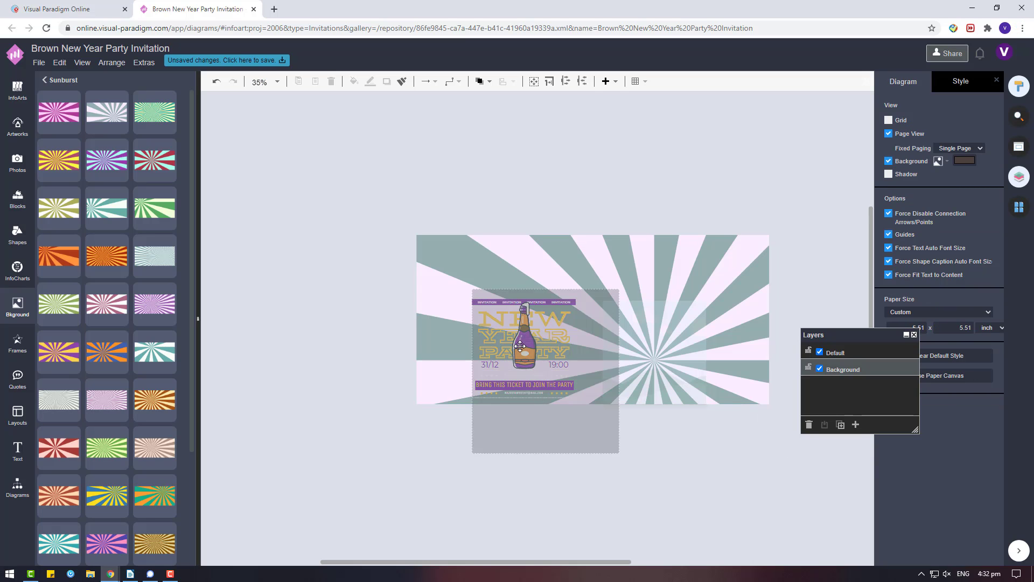
left_click_drag(520, 346, 313, 272)
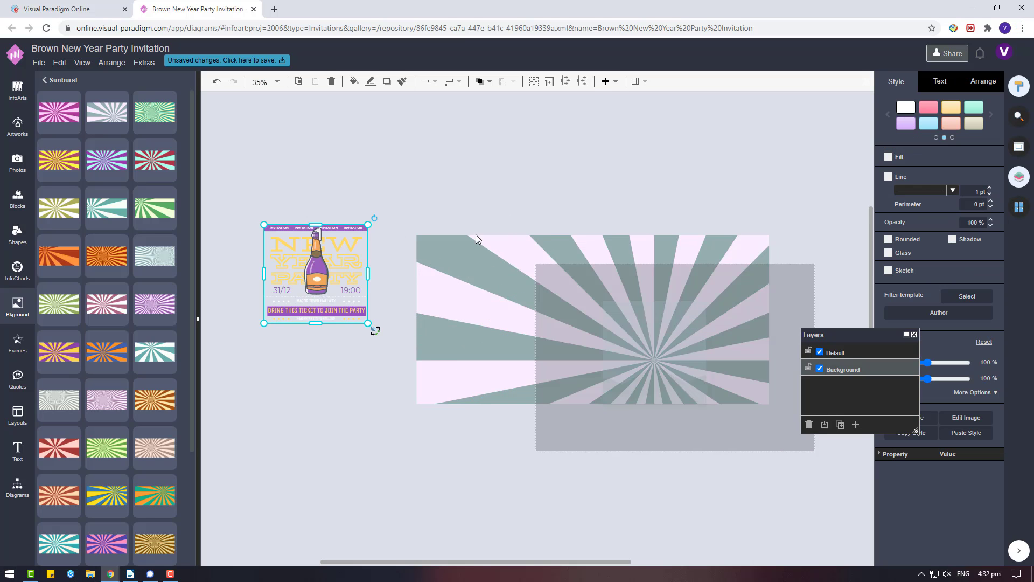
- Crop the sunburst to a square and set its opacity to 50%
left_click(651, 338)
right_click(651, 339)
left_click(690, 461)
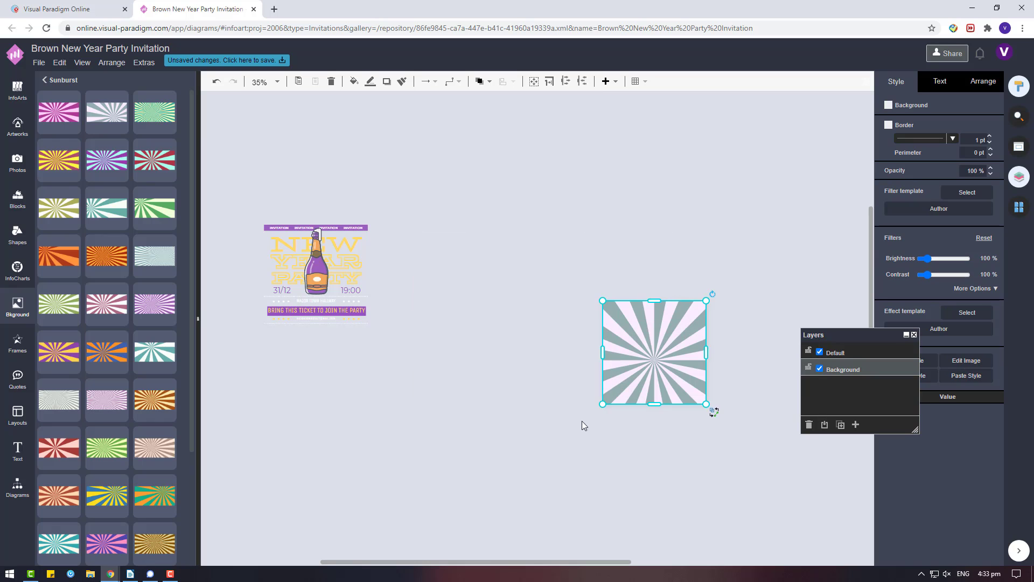
type("50")
key("Return")
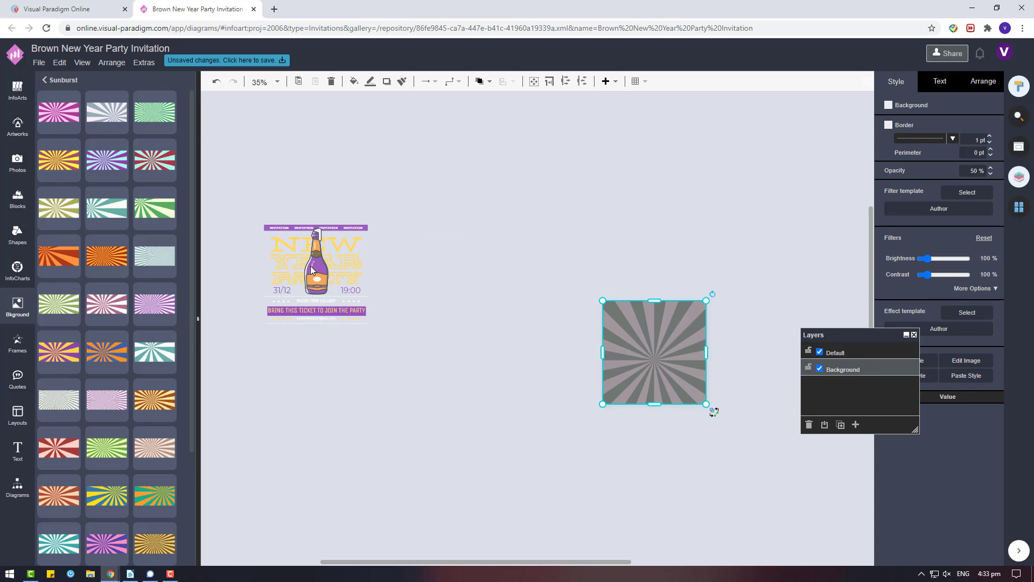
left_click(433, 392)
- Place the invitation beside the sunburst and fine-tune the sunburst square's position
left_click_drag(307, 268, 529, 346)
left_click(611, 442)
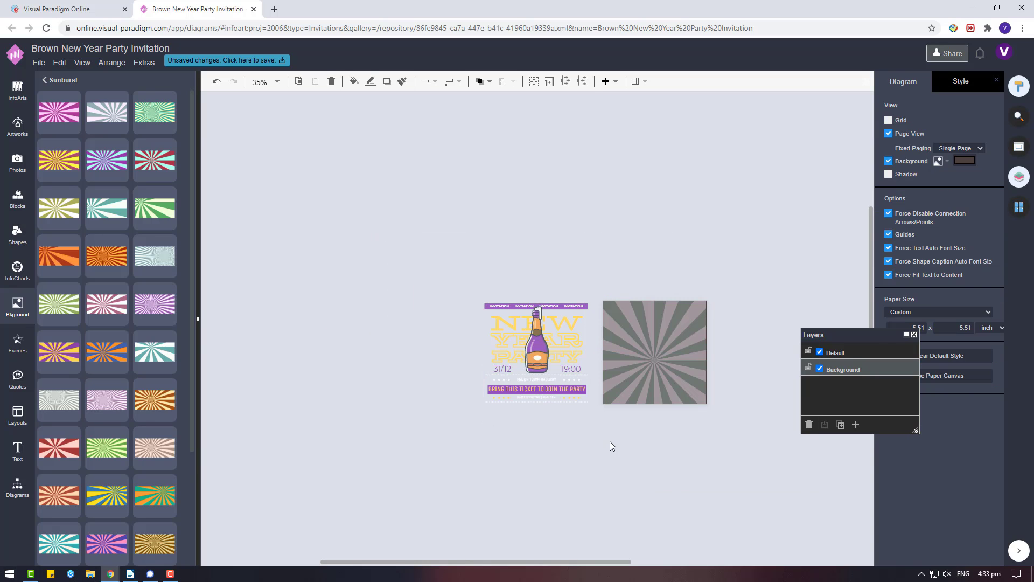
scroll(729, 470, "up", 1)
left_click(607, 268)
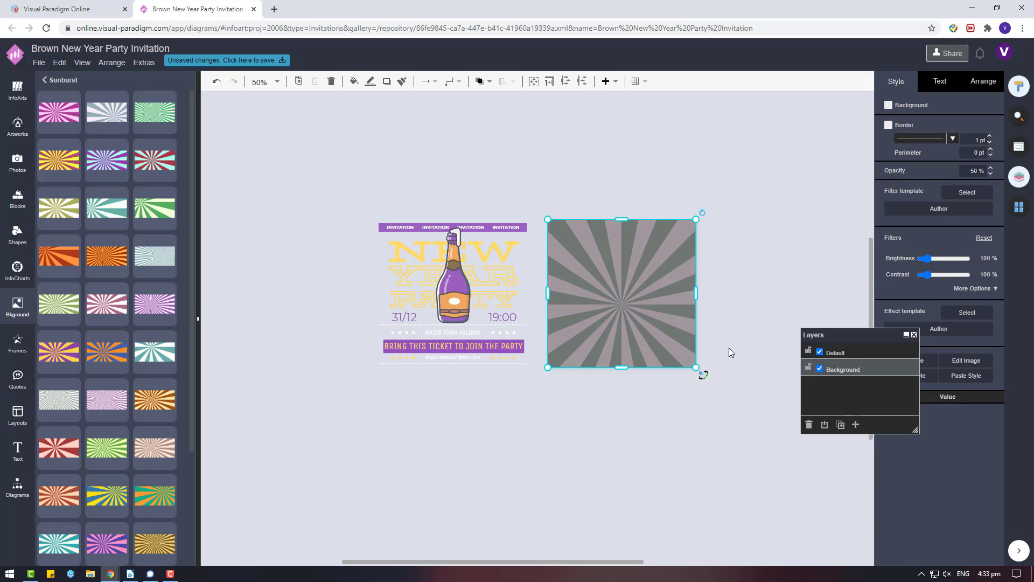
scroll(729, 348, "up", 1)
left_click_drag(632, 298, 632, 300)
left_click_drag(639, 344, 640, 344)
scroll(470, 443, "up", 2)
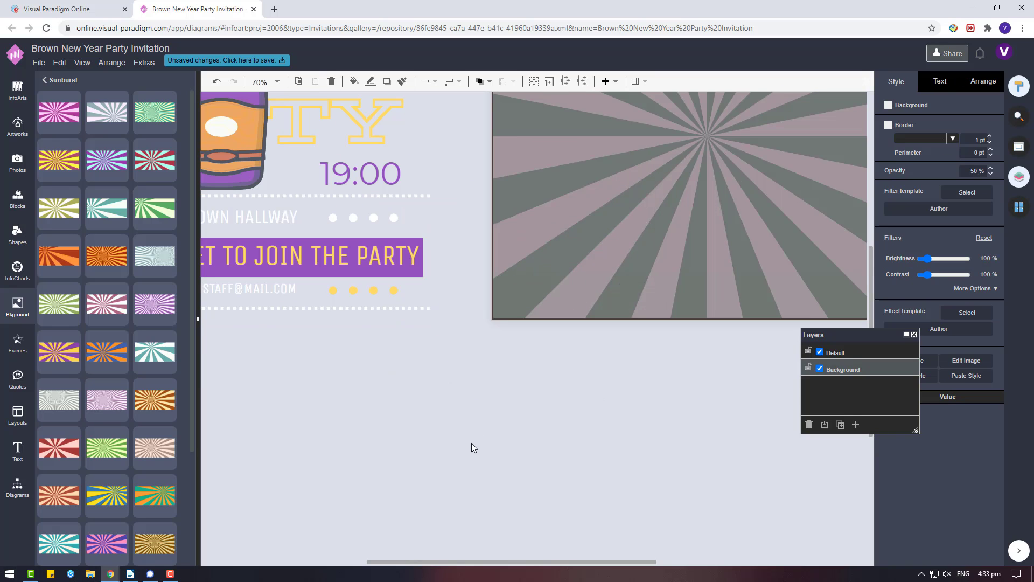
- Position the faded sunburst over the brown page and bring up the page background colour
left_click(571, 387)
scroll(576, 394, "down", 3)
left_click(680, 249)
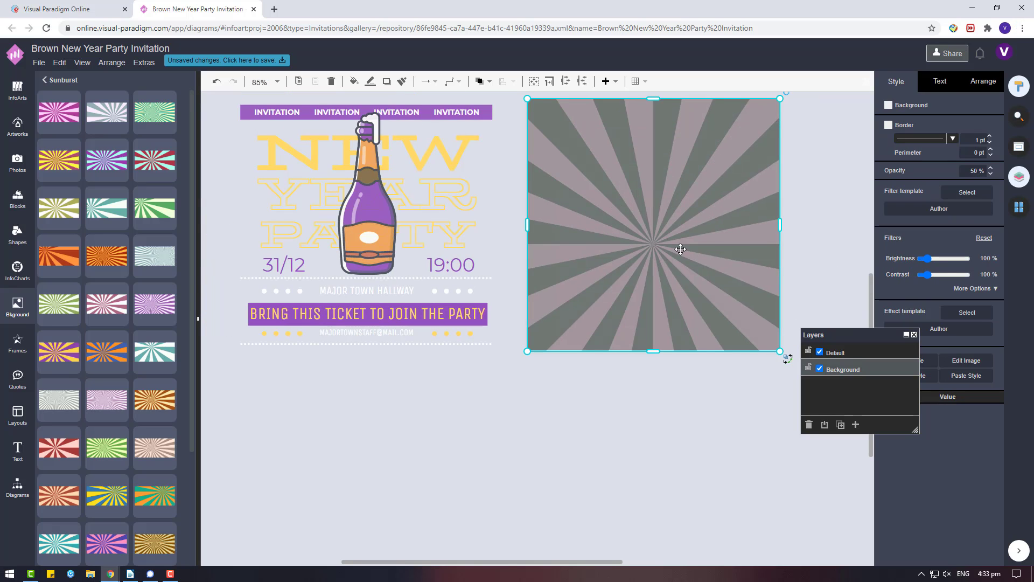
left_click(832, 223)
left_click(622, 285)
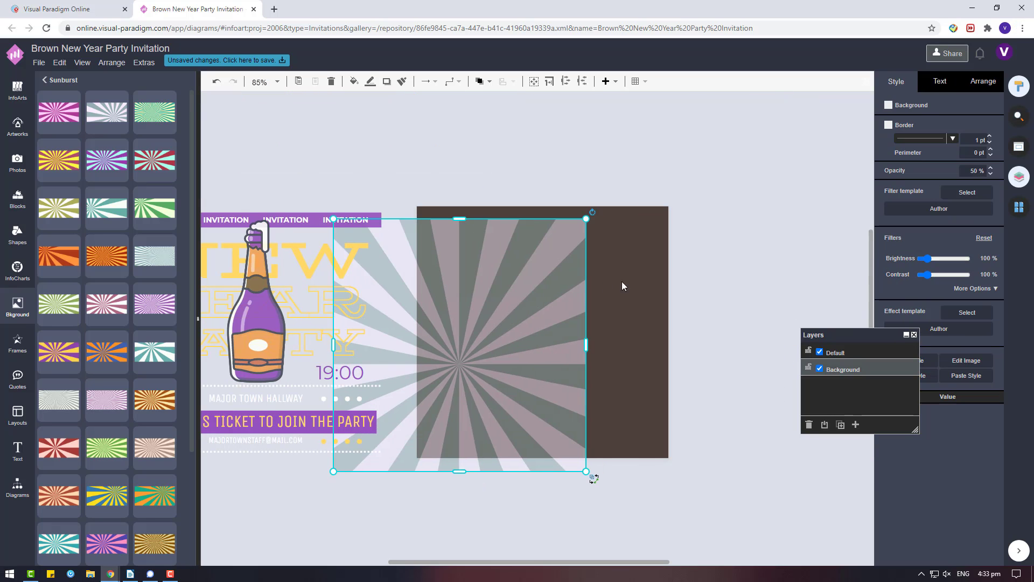
left_click(964, 160)
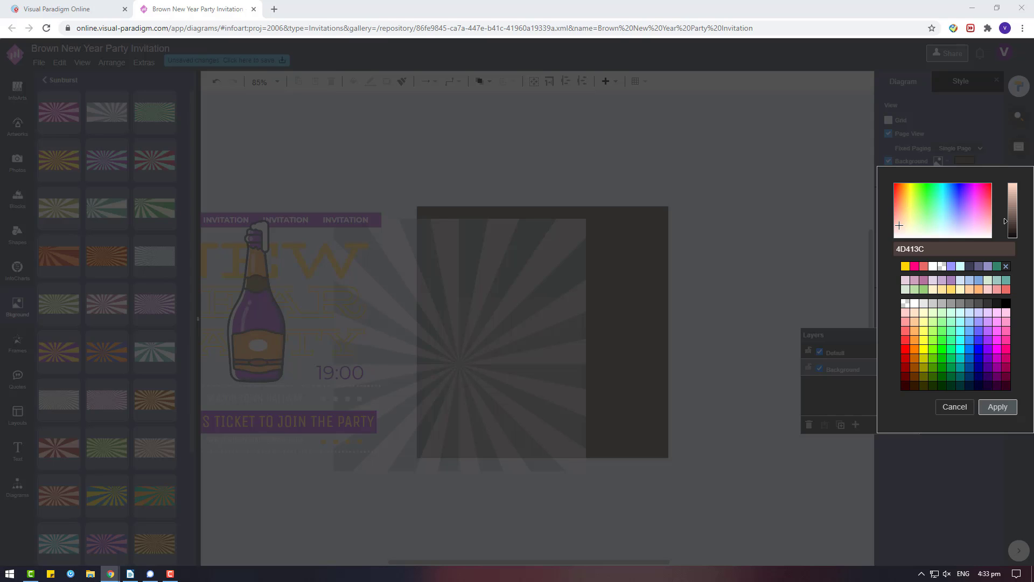
- Apply a pasted orange page background and align the sunburst square with the page
triple_click(953, 249)
type("#ff8b56")
left_click(998, 406)
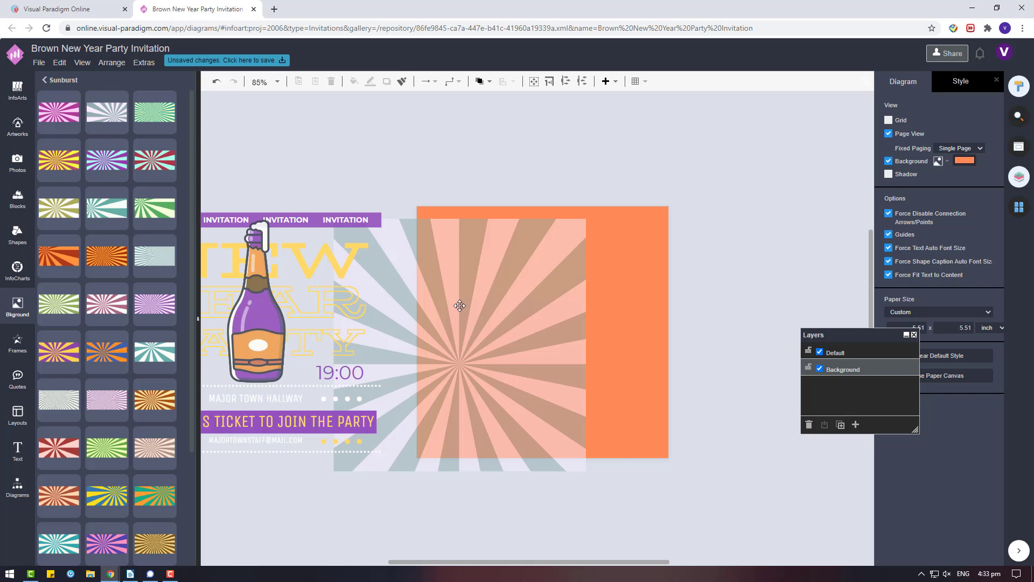
left_click_drag(459, 306, 539, 297)
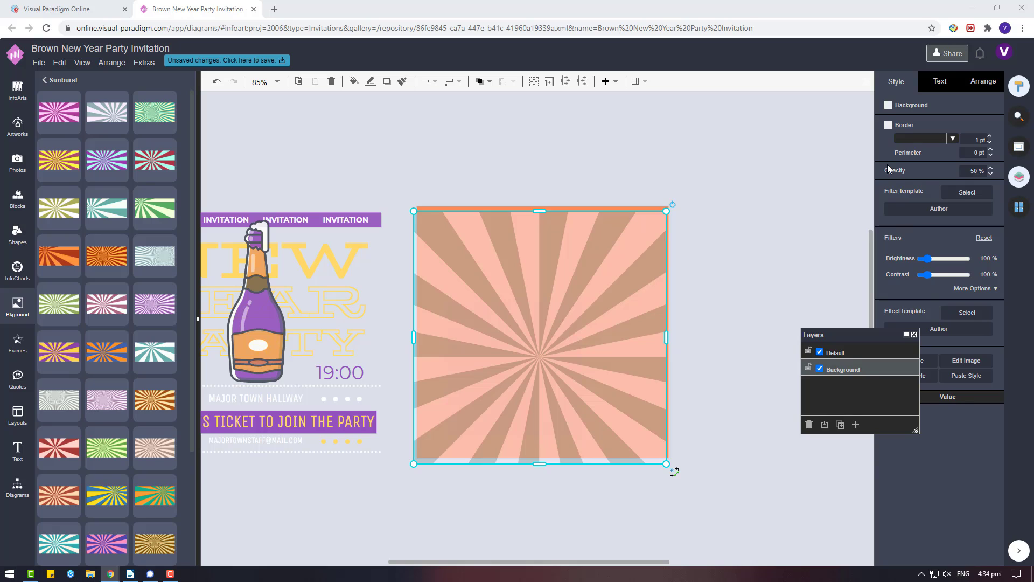
left_click(683, 233)
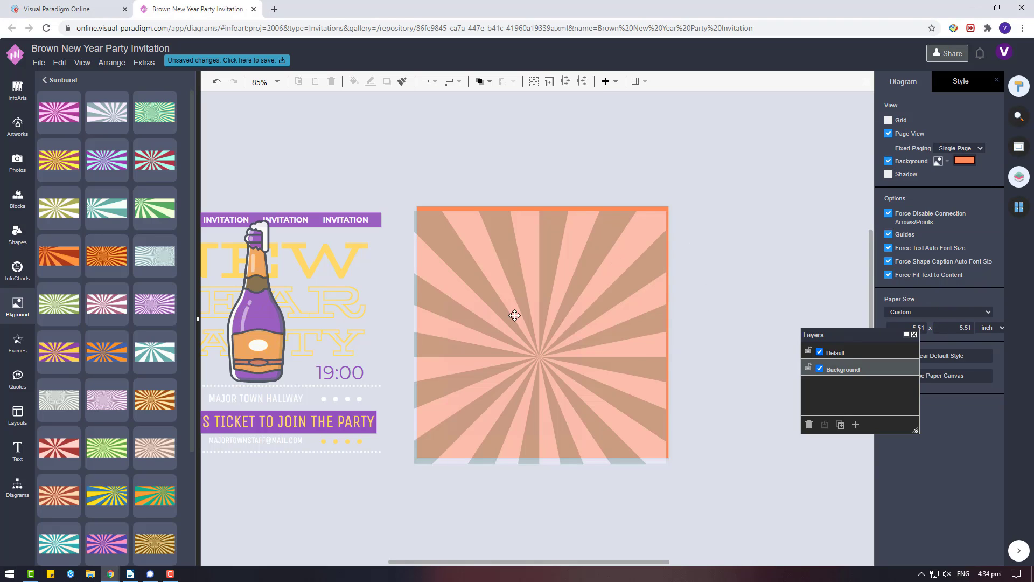
- Change the page background to #bad7ae and move the sunburst up onto the page
left_click(964, 160)
type("#bad7ae")
left_click(995, 407)
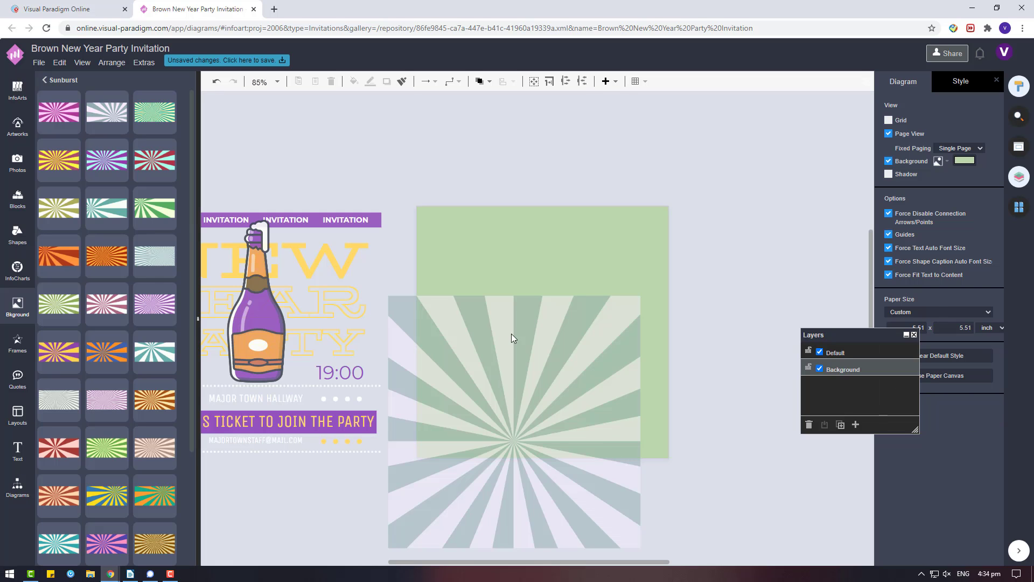
left_click_drag(512, 334, 525, 267)
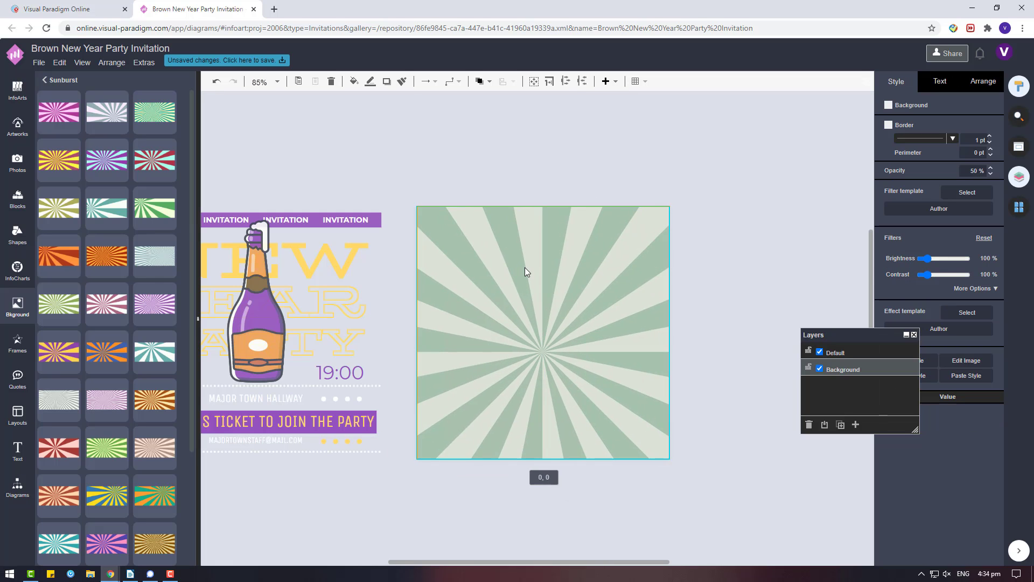
left_click(687, 257)
left_click(670, 458)
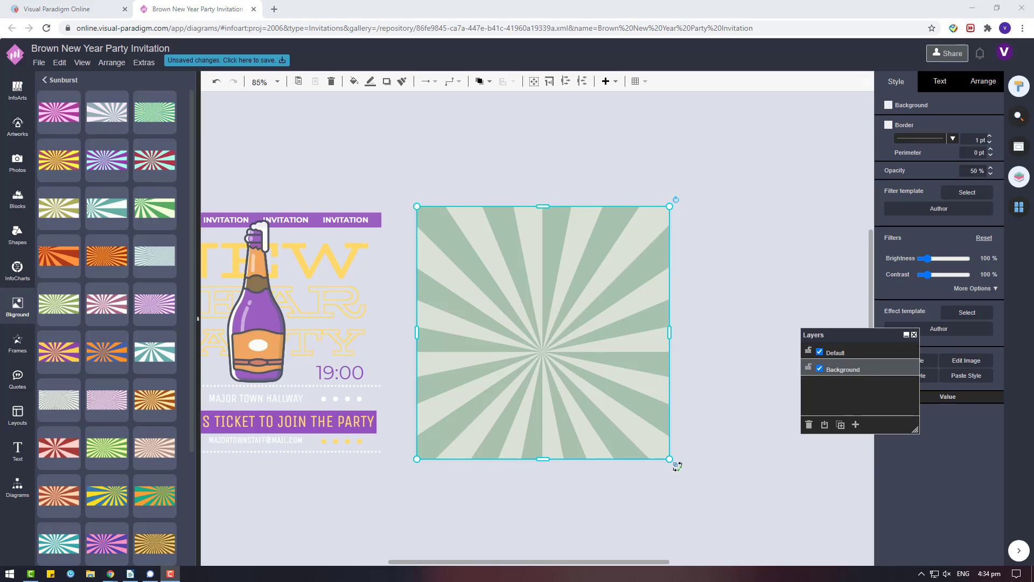
- Ungroup the invitation and delete the champagne bottle
right_click(310, 341)
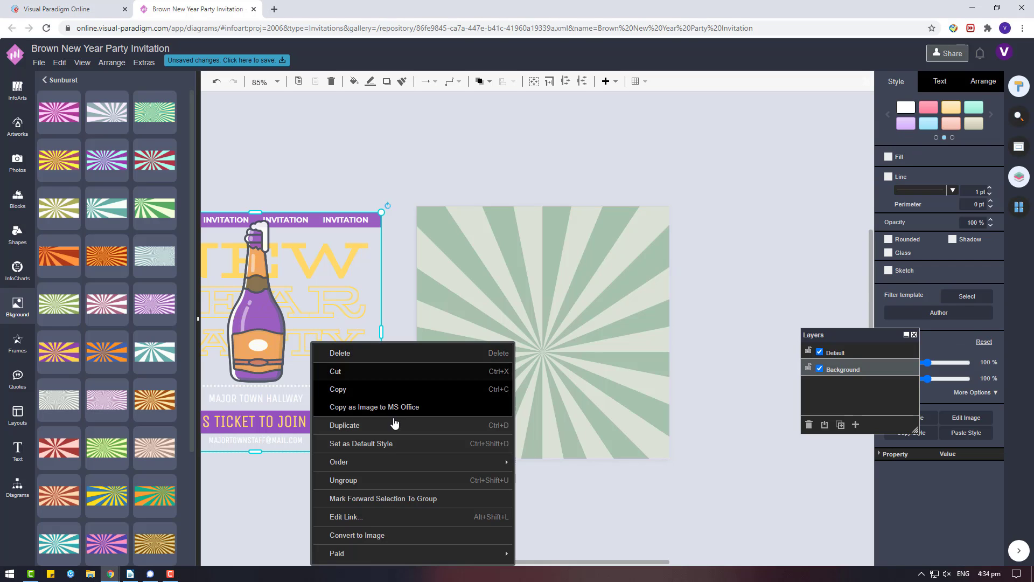
left_click(512, 478)
scroll(562, 552, "left", 5)
left_click(379, 292)
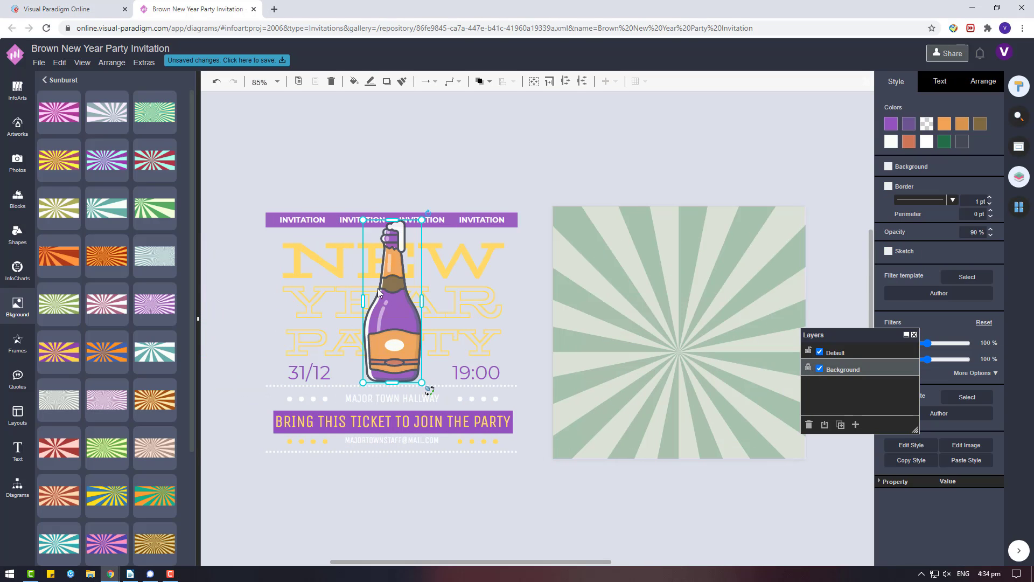
key("Delete")
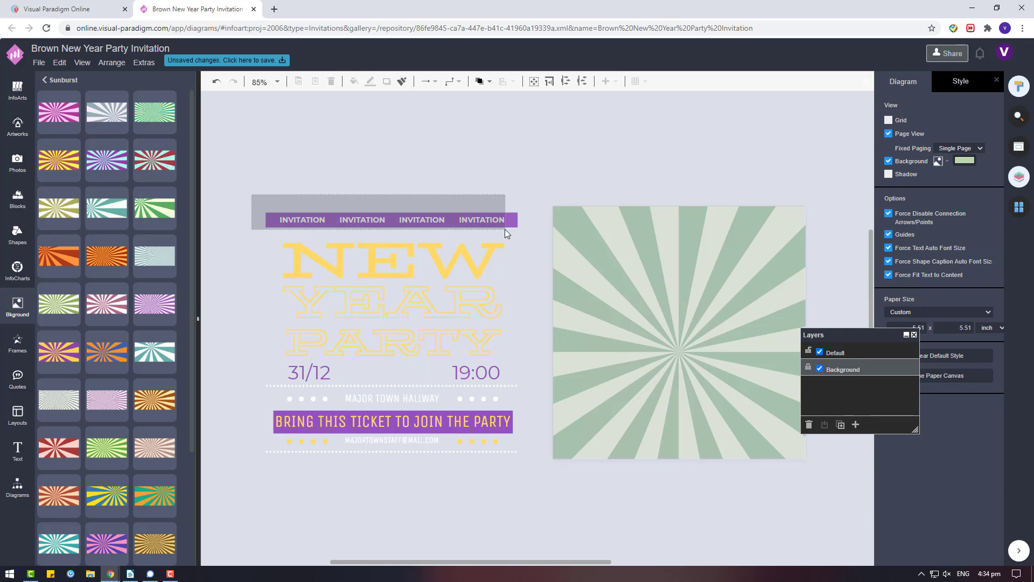
- Delete the purple bar and move the INVITATION text above the title, up and left
left_click_drag(484, 220, 485, 155)
left_click(458, 216)
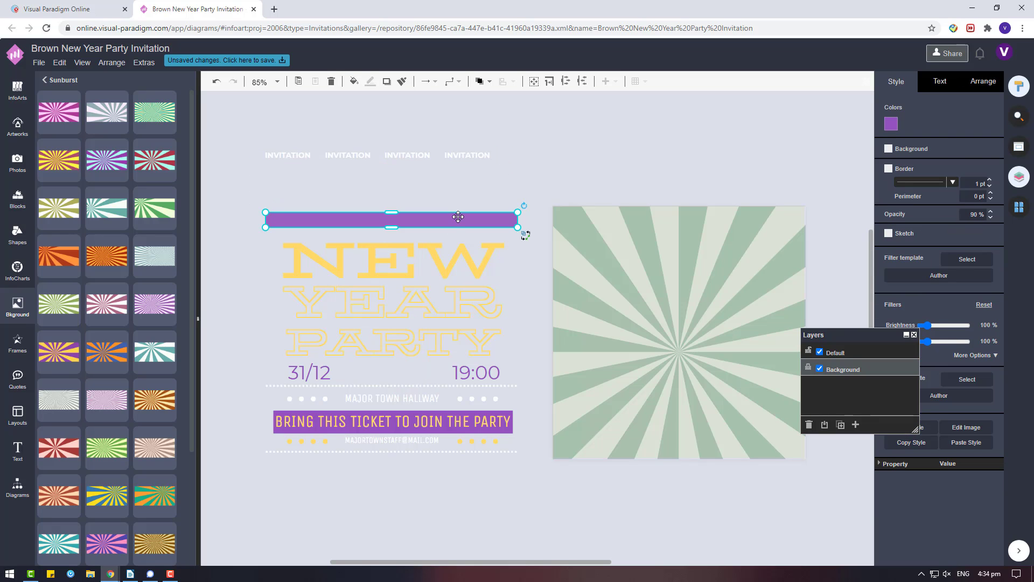
key("Delete")
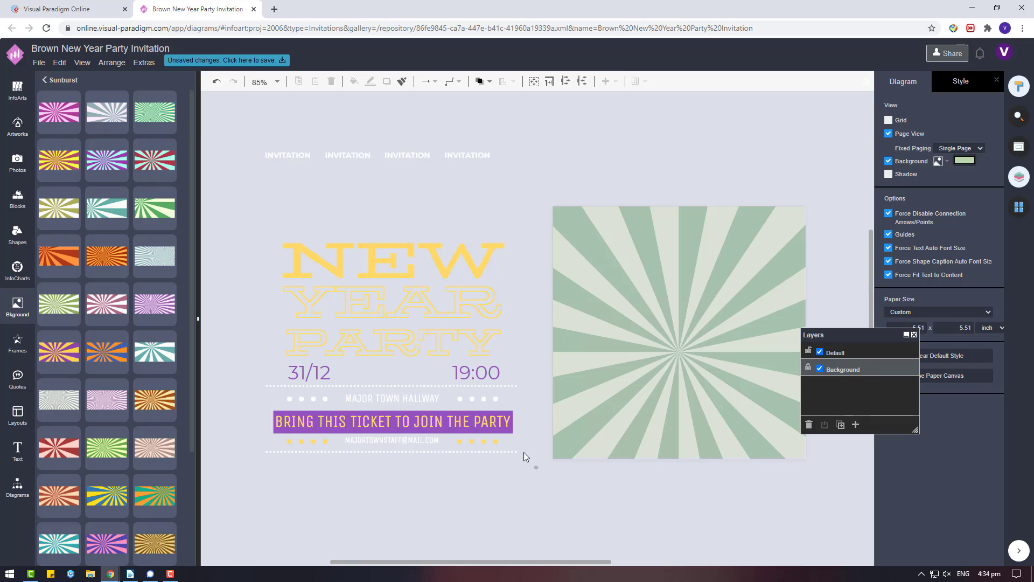
left_click(446, 298)
left_click_drag(445, 299, 327, 250)
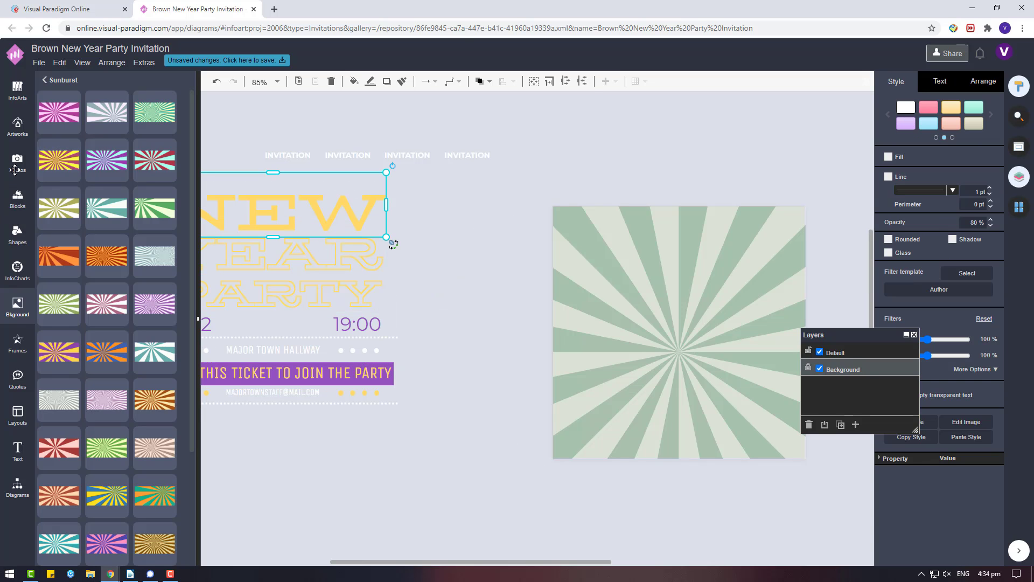
- Search the Artworks catalogue for "easter" and drag an Easter artwork onto the page
left_click(28, 129)
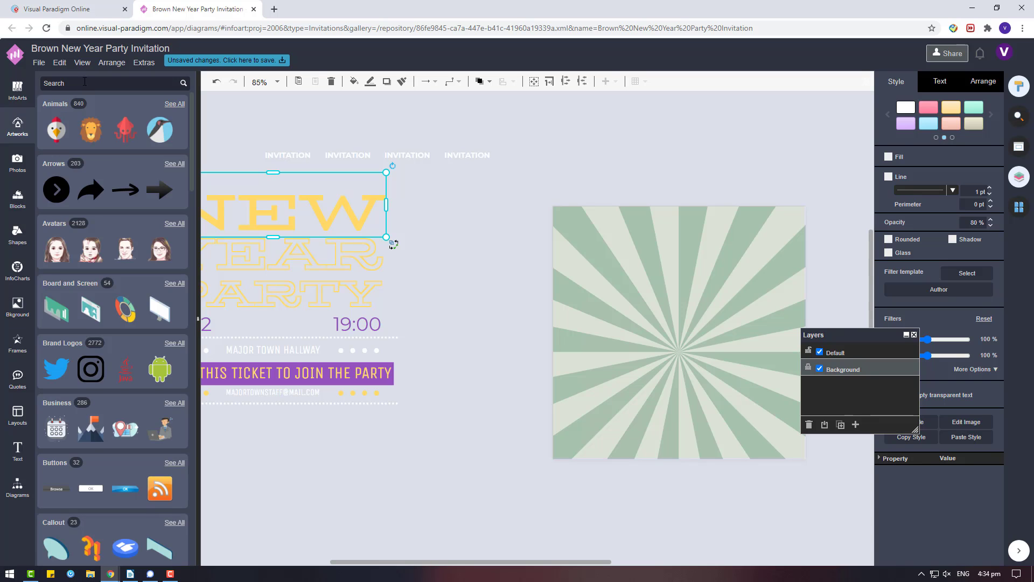
type("egg")
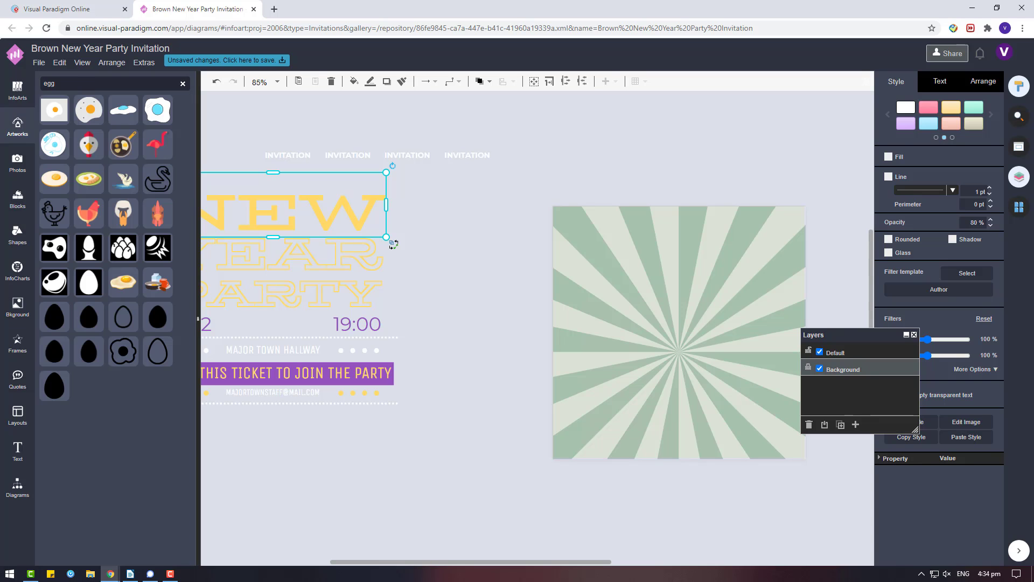
double_click(123, 84)
type("ster")
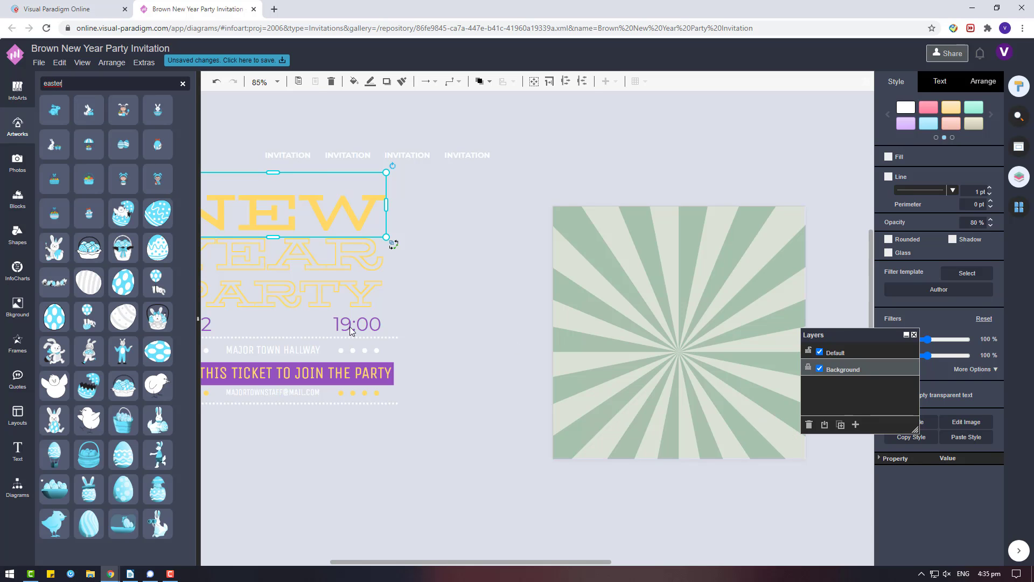
left_click_drag(166, 327, 305, 453)
- Line up wavy, dotted and striped egg artworks, drop the cracked egg, set 100% opacity
left_click(839, 353)
left_click(123, 488)
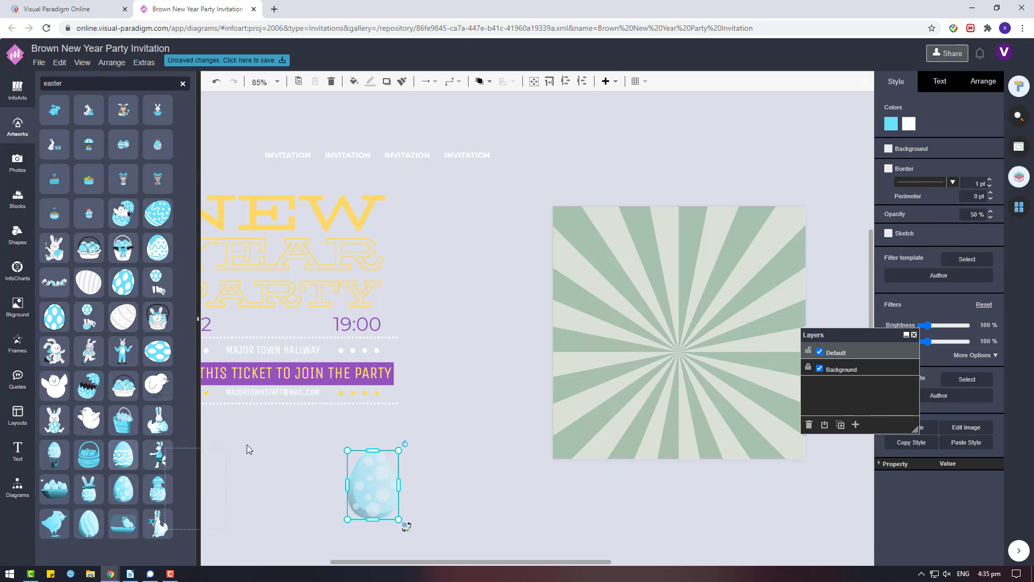
left_click(123, 454)
left_click(161, 491)
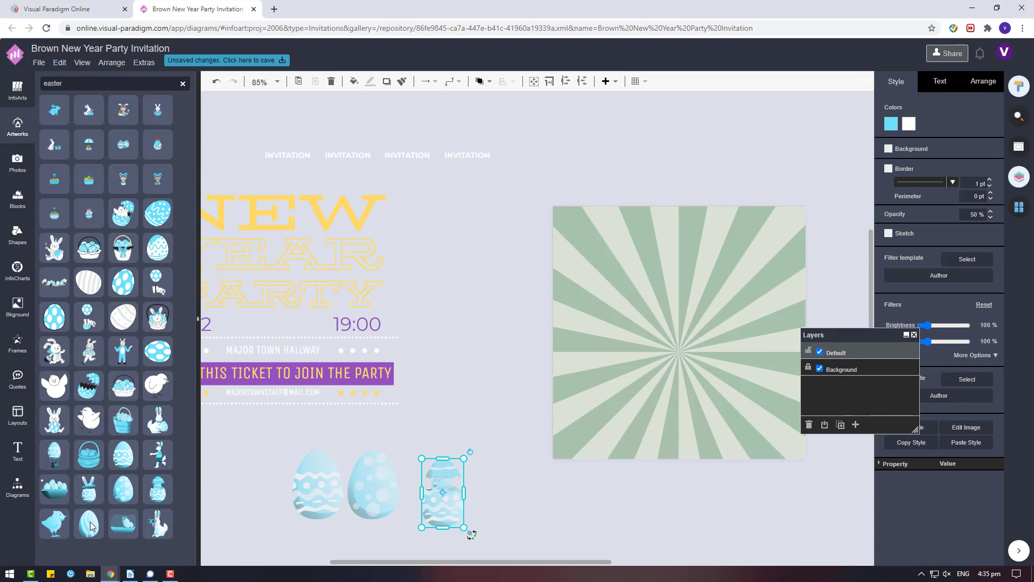
mouse_move(93, 526)
left_mouse_down()
mouse_move(517, 426)
mouse_move(431, 388)
left_mouse_up()
key("Delete")
left_click_drag(247, 330, 474, 436)
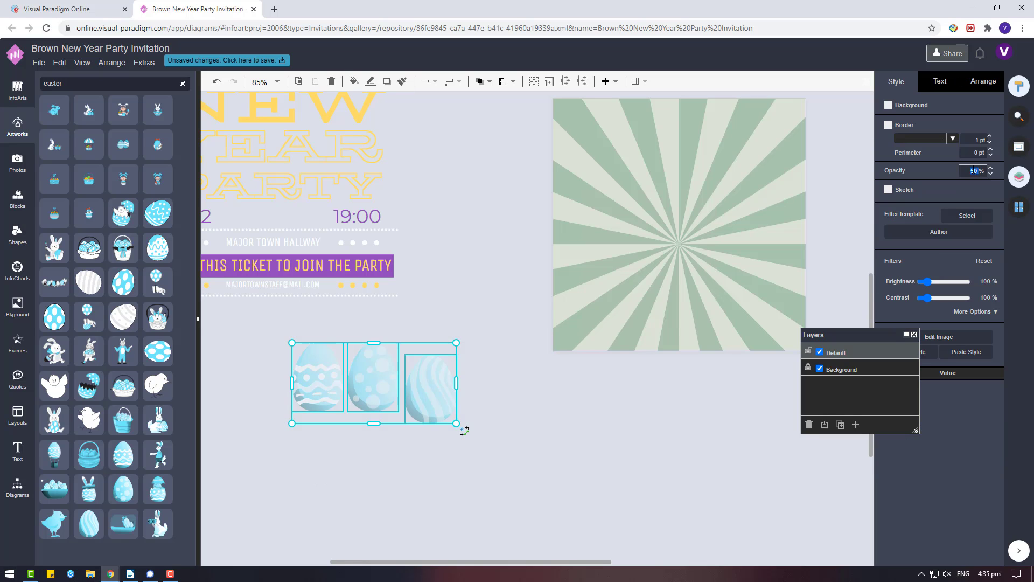
left_click(973, 171)
type("100")
key("Return")
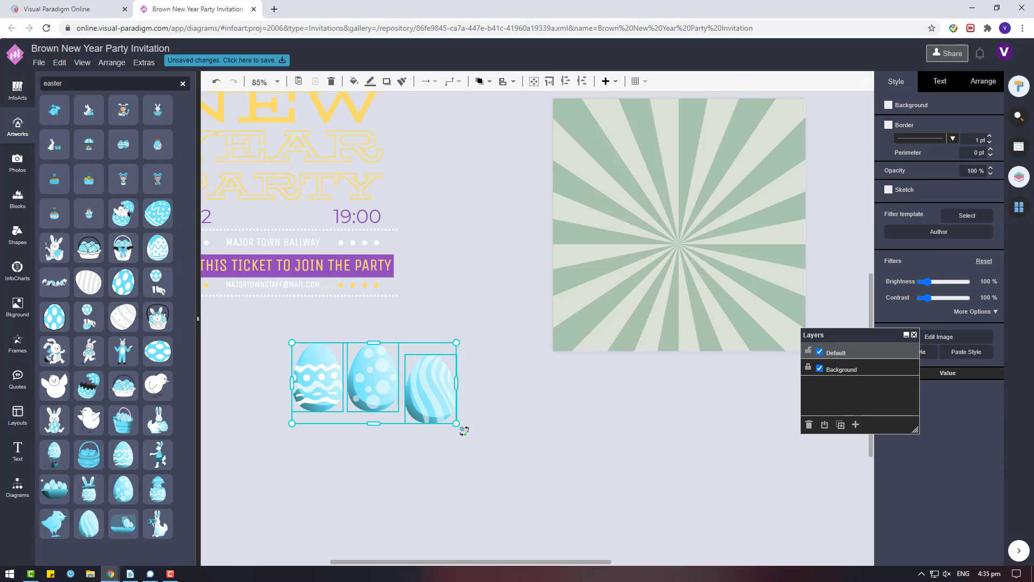
- Fill the striped egg peach and the middle dotted egg purple-grey #948cb1
left_click(452, 382)
left_click(890, 124)
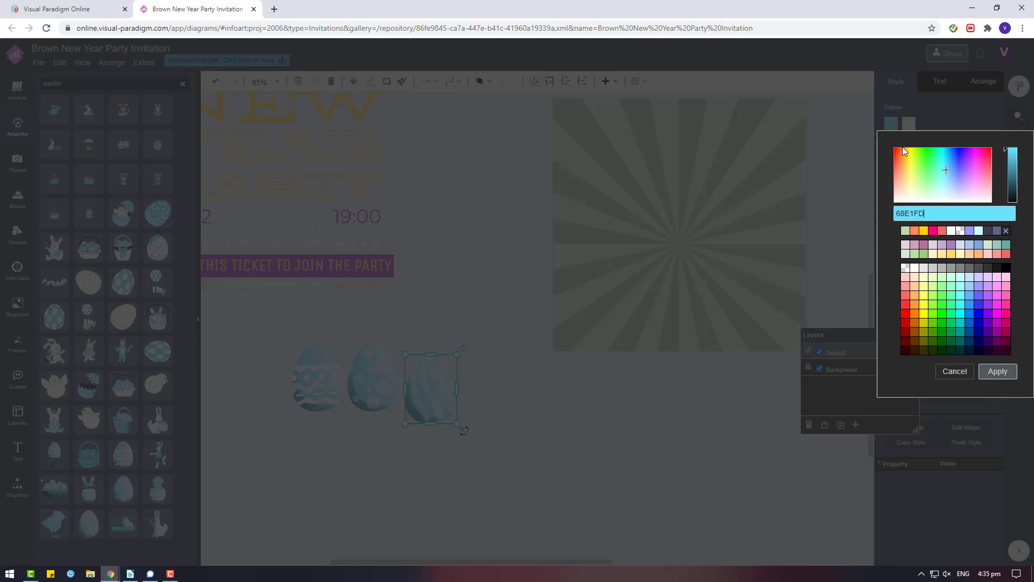
type("#fdd9c0")
left_click(995, 370)
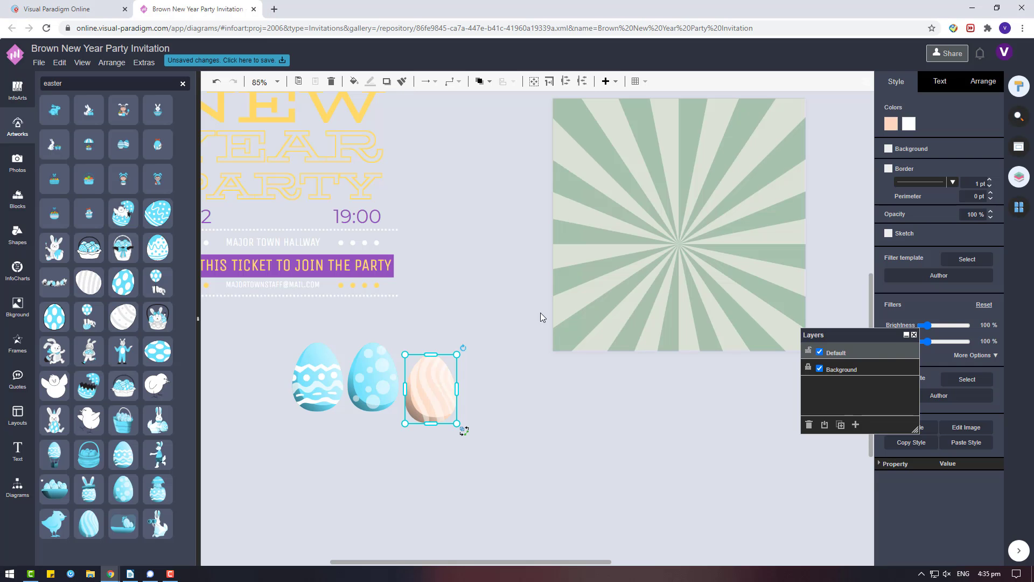
left_click(372, 377)
left_click(891, 123)
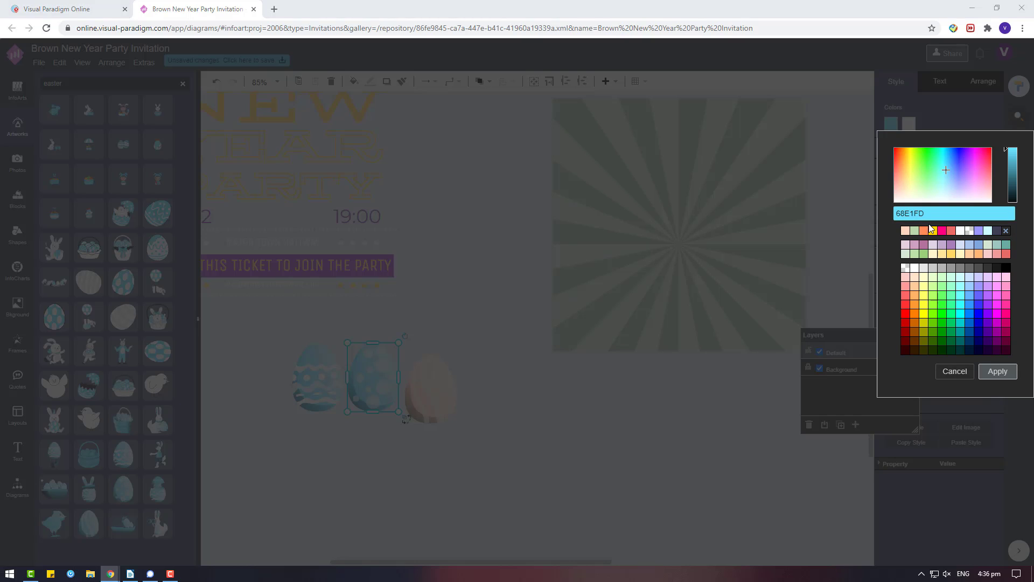
type("#948cb1")
left_click(997, 371)
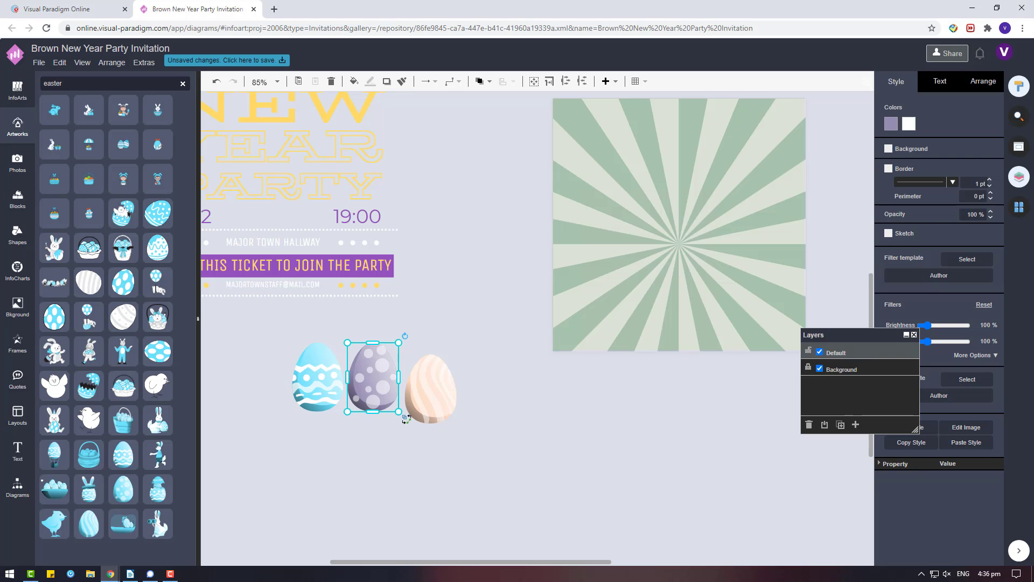
- Fill the left wavy egg red and clear the selection
left_click(332, 385)
left_click(891, 123)
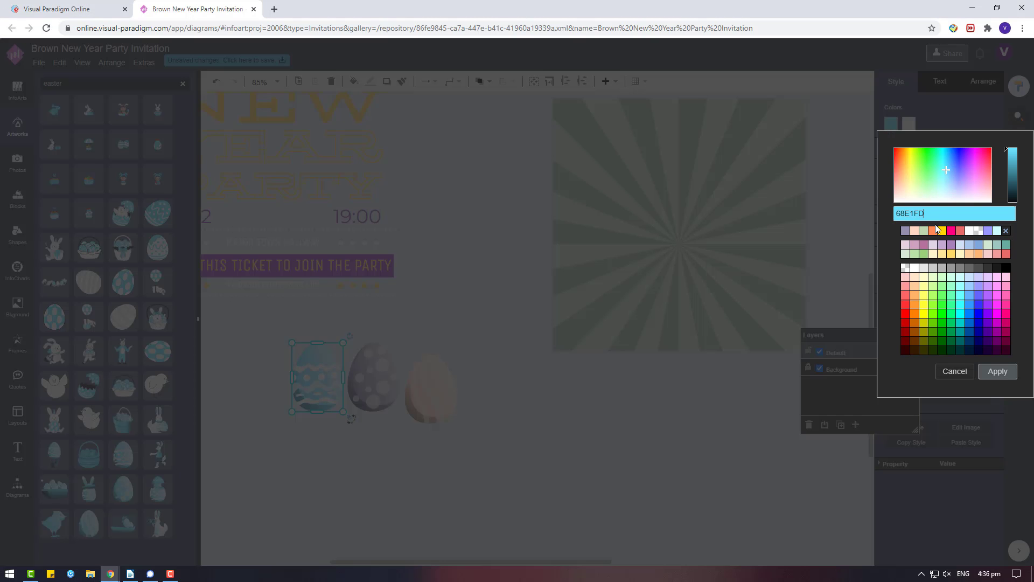
type("#f2726b")
left_click(998, 376)
left_click(471, 443)
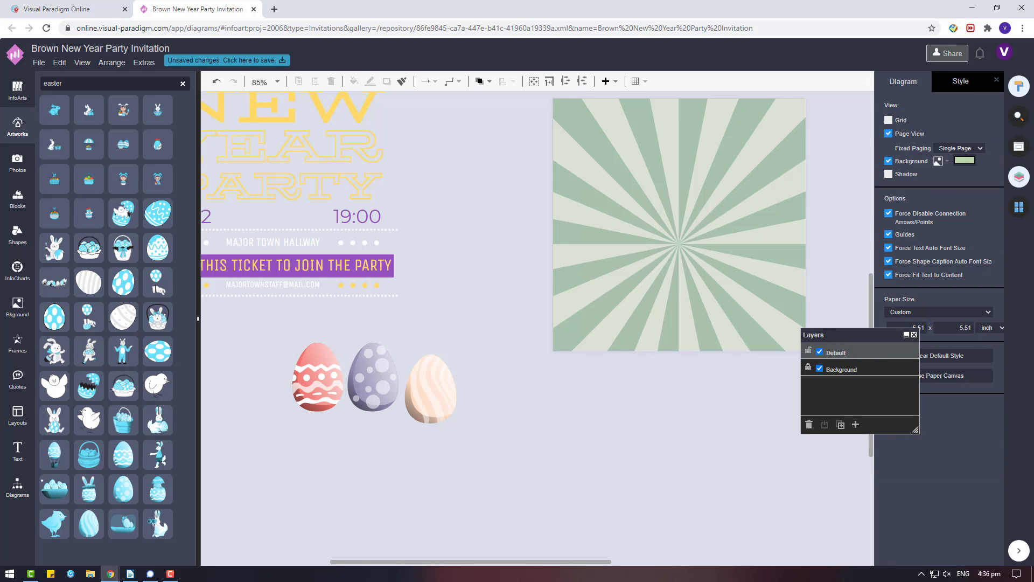
- Move and tilt the purple dotted, red wavy and peach eggs onto the sunburst's edges
left_click_drag(373, 377, 633, 229)
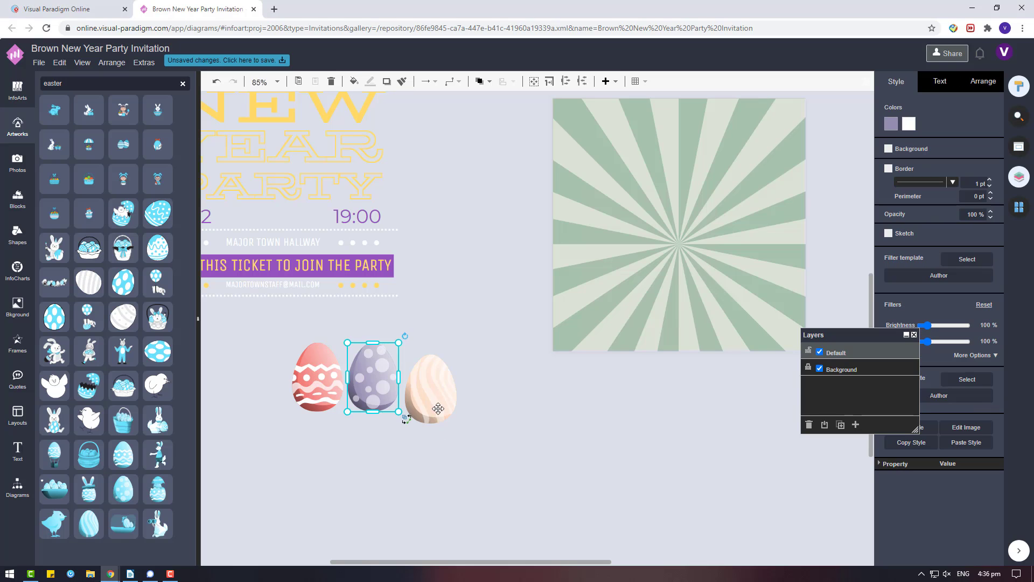
mouse_move(665, 185)
left_mouse_down()
mouse_move(683, 225)
mouse_move(564, 252)
left_mouse_up()
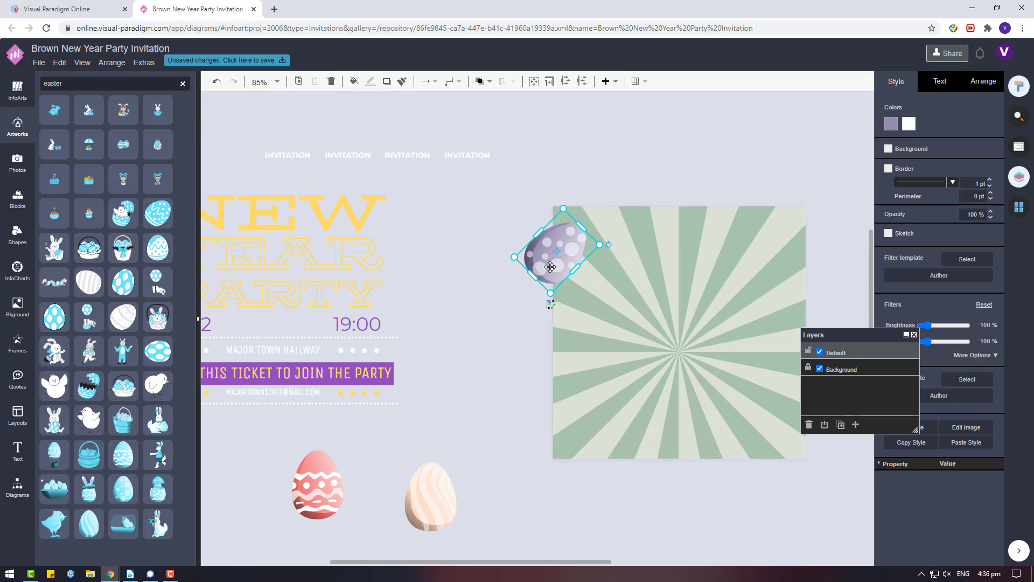
left_click_drag(318, 484, 553, 463)
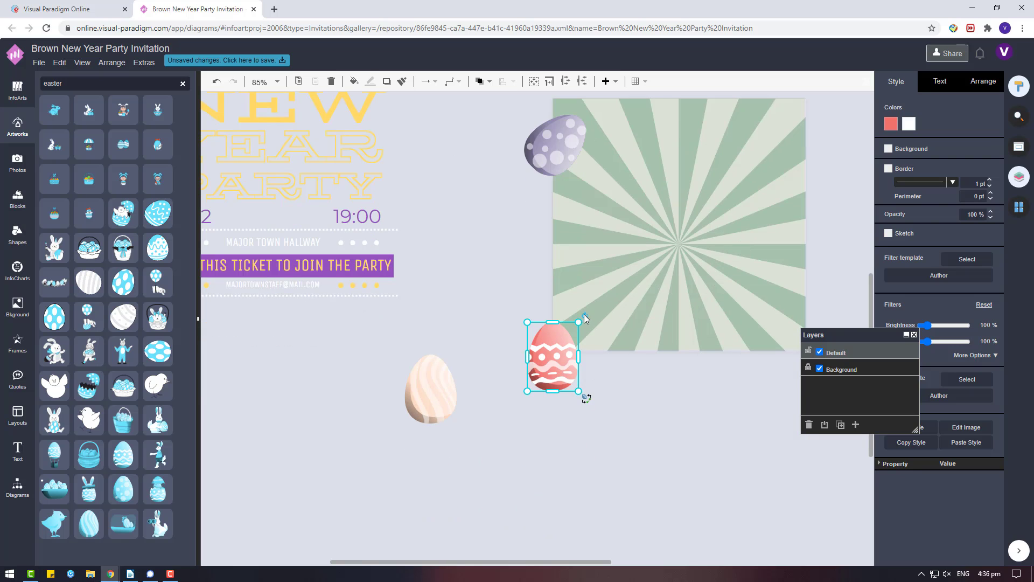
left_click_drag(586, 319, 559, 408)
left_click_drag(549, 371, 542, 280)
left_click(485, 350)
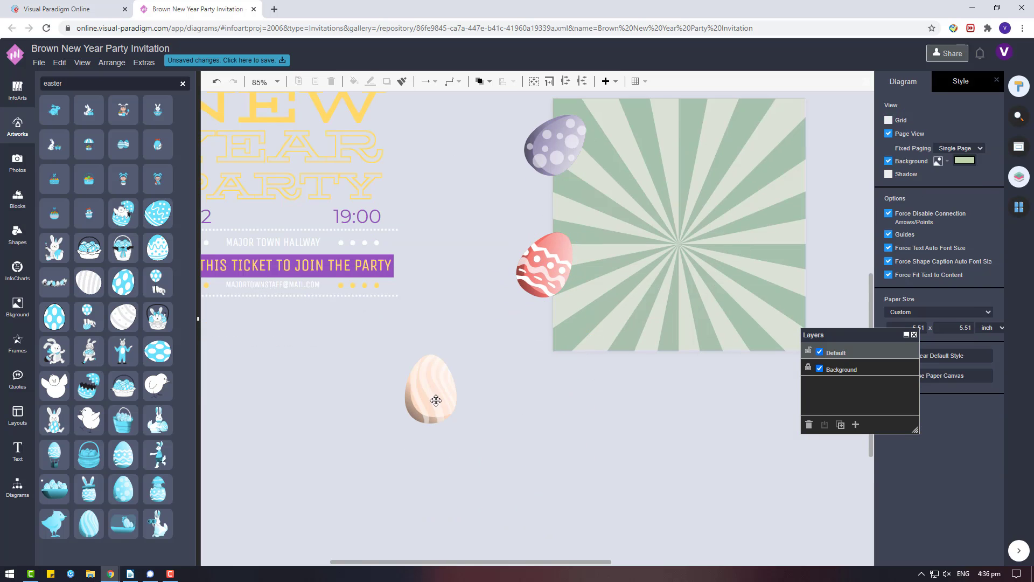
left_click_drag(436, 401, 639, 396)
mouse_move(668, 347)
left_mouse_down()
mouse_move(680, 362)
mouse_move(564, 331)
left_mouse_up()
scroll(560, 334, "up", 2)
left_click_drag(549, 367, 558, 342)
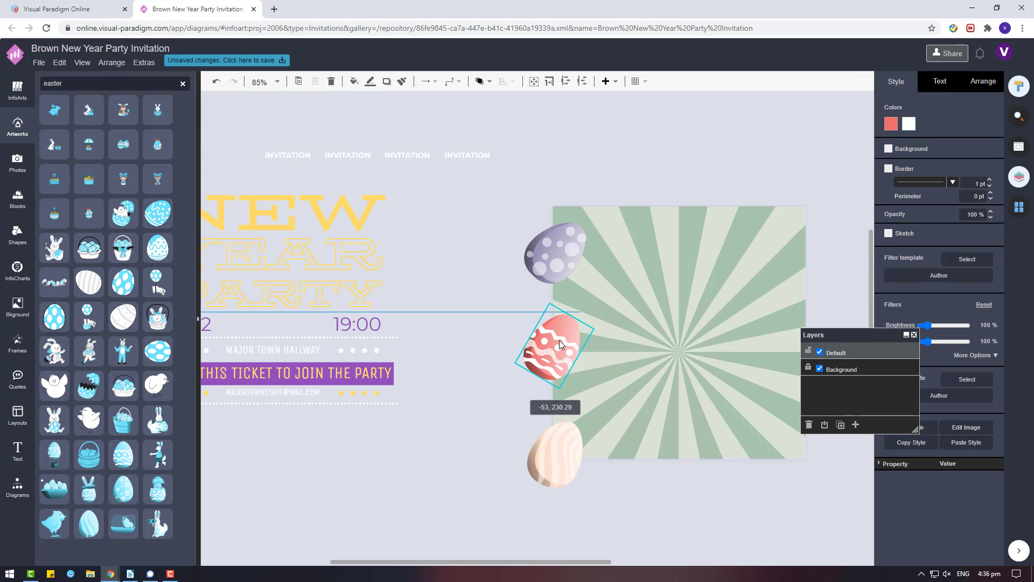
left_click_drag(548, 560, 623, 560)
- Duplicate the purple dotted egg, recolour it pink-red, and tilt it at the sunburst's bottom-right
left_click(384, 248)
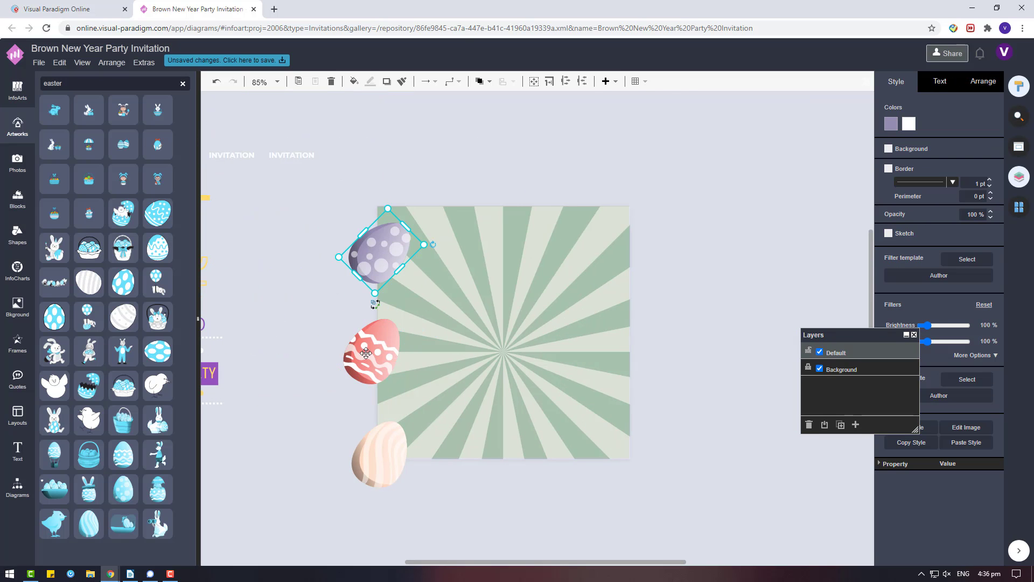
key("ctrl+c")
key("ctrl+v")
left_click(892, 124)
left_click(999, 371)
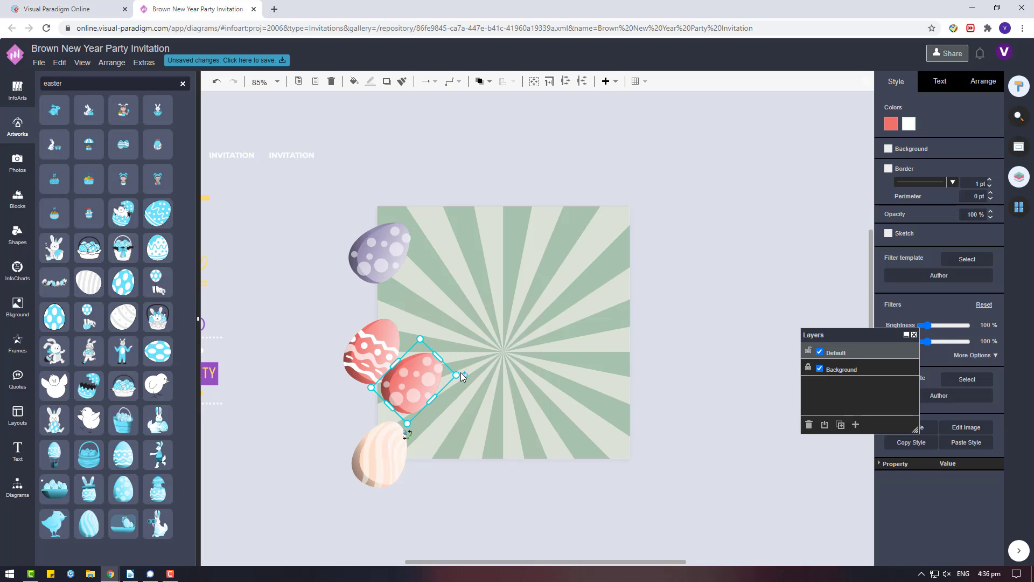
left_click_drag(461, 372, 408, 330)
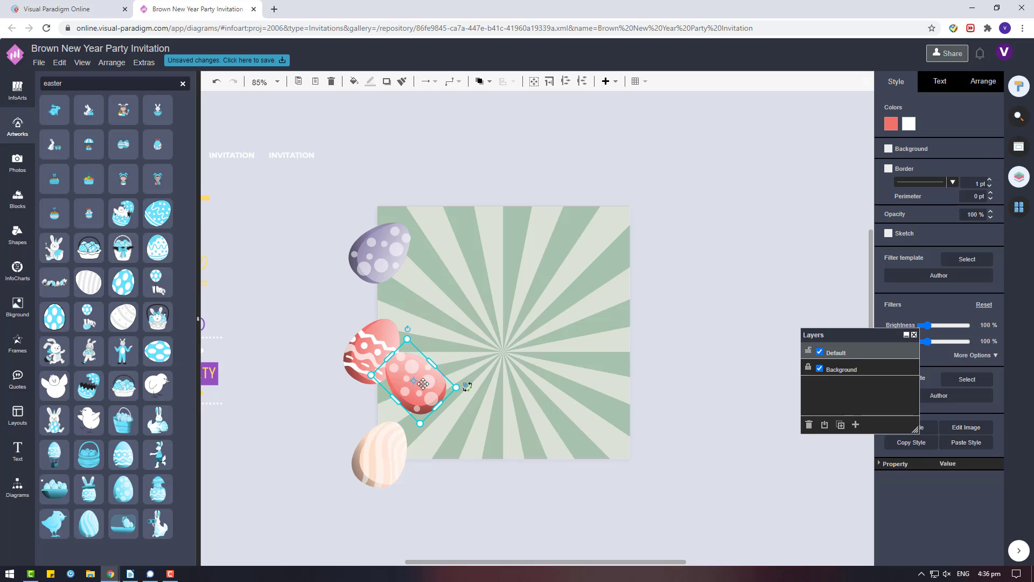
left_click_drag(423, 383, 629, 446)
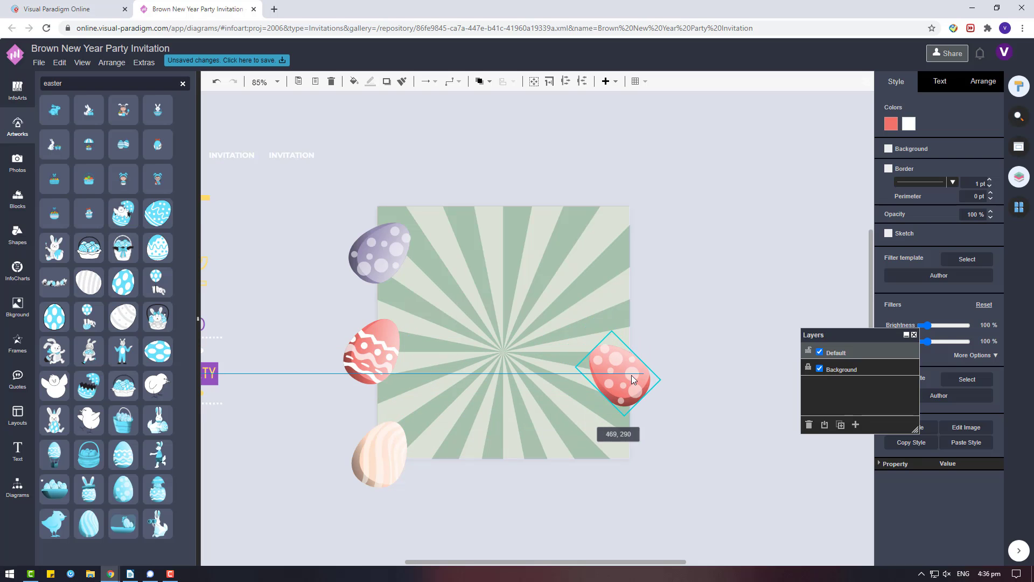
- Copy the peach striped egg to the right, recolour it purple-grey and tilt it counter-clockwise
left_click(384, 440)
left_click_drag(381, 452, 741, 218)
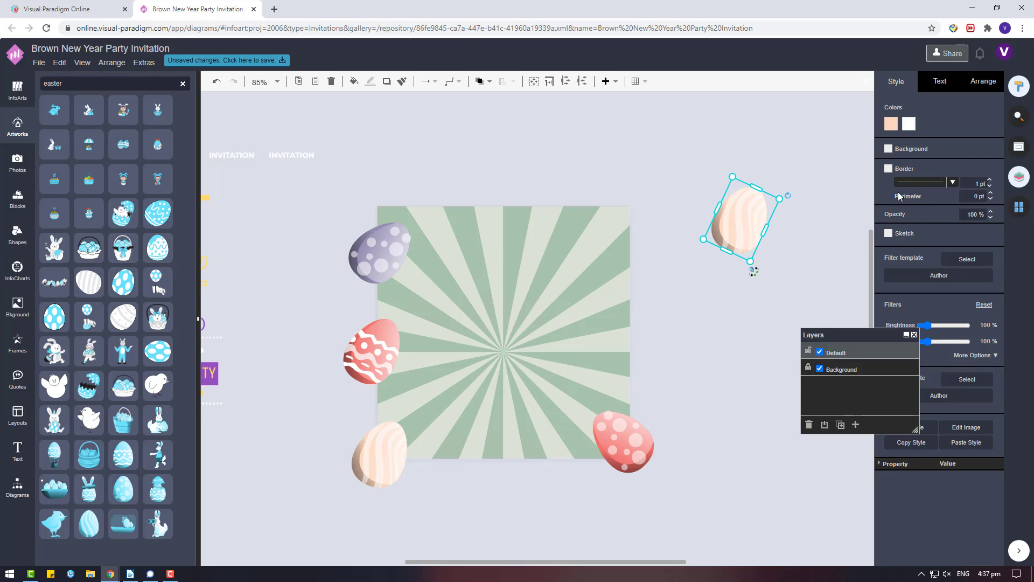
left_click(891, 123)
left_click(924, 232)
left_click(998, 371)
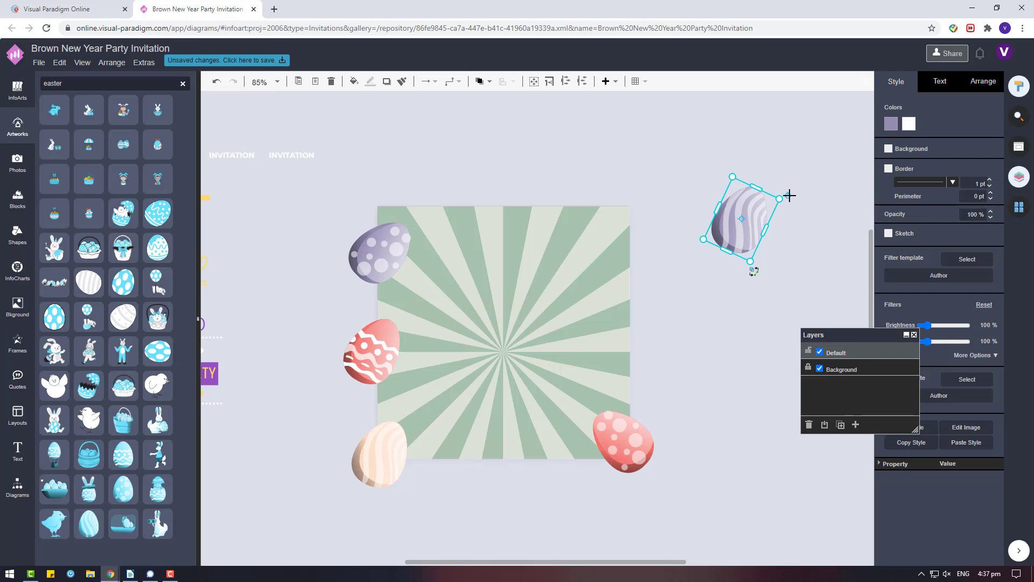
mouse_move(787, 194)
left_mouse_down()
mouse_move(761, 168)
mouse_move(636, 294)
mouse_move(650, 268)
left_mouse_up()
scroll(761, 167, "down", 1)
- Copy the bottom-left peach egg, tilt it and move it to the sunburst's top-right
left_click(680, 267)
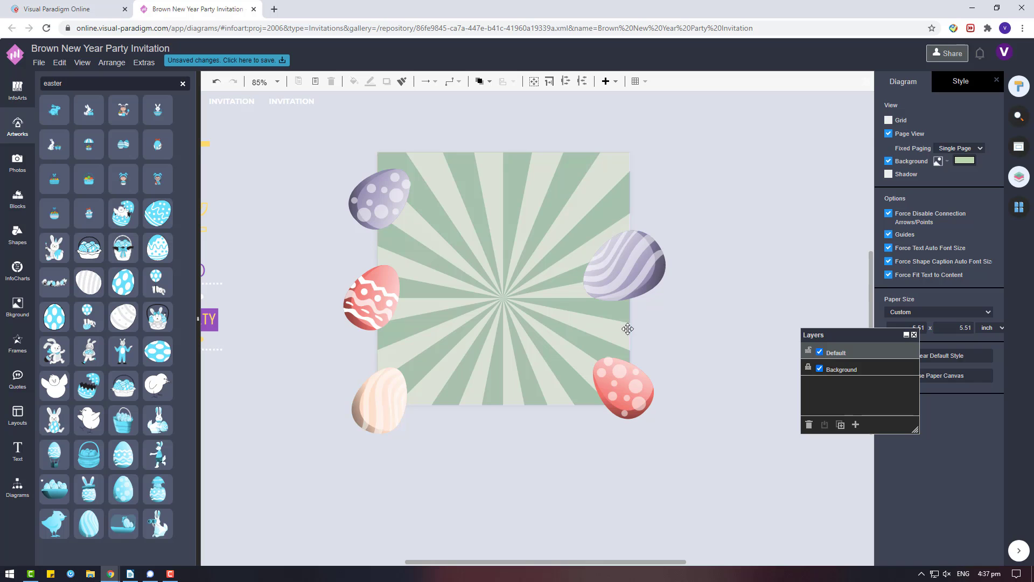
left_click(399, 416)
left_click_drag(399, 416, 465, 459)
left_click(891, 123)
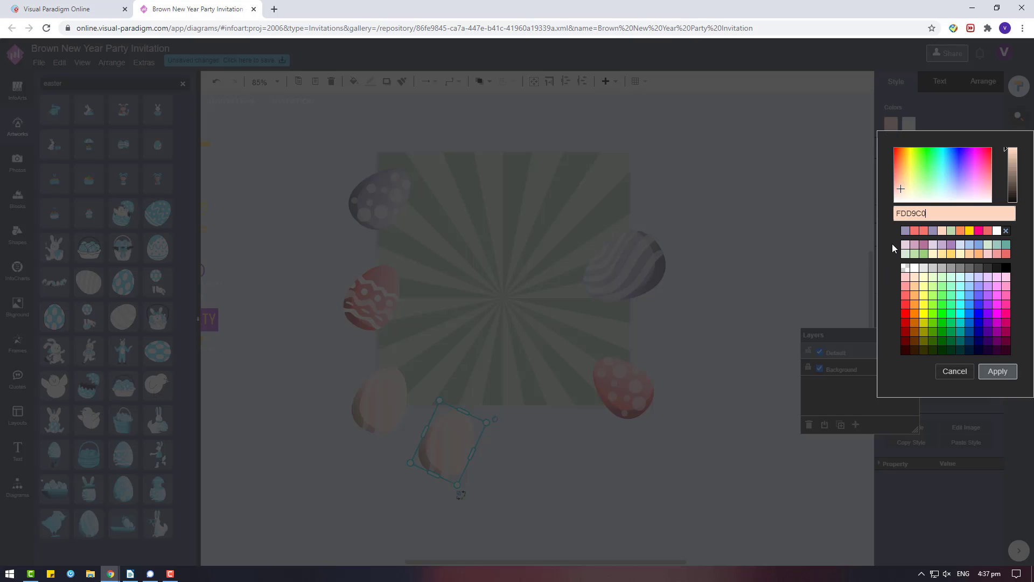
left_click(466, 435)
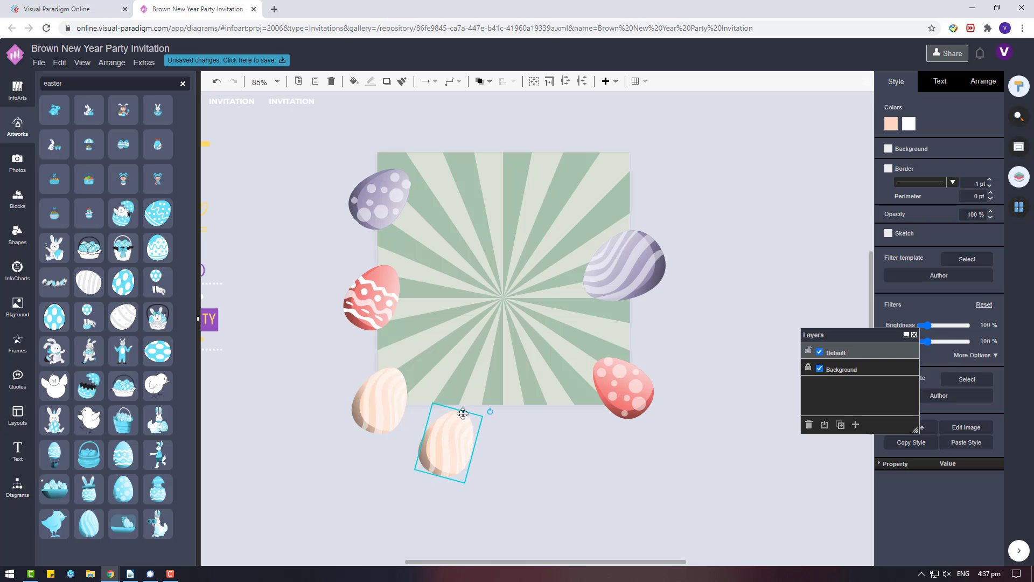
left_click_drag(490, 419, 454, 398)
left_click_drag(465, 455, 633, 167)
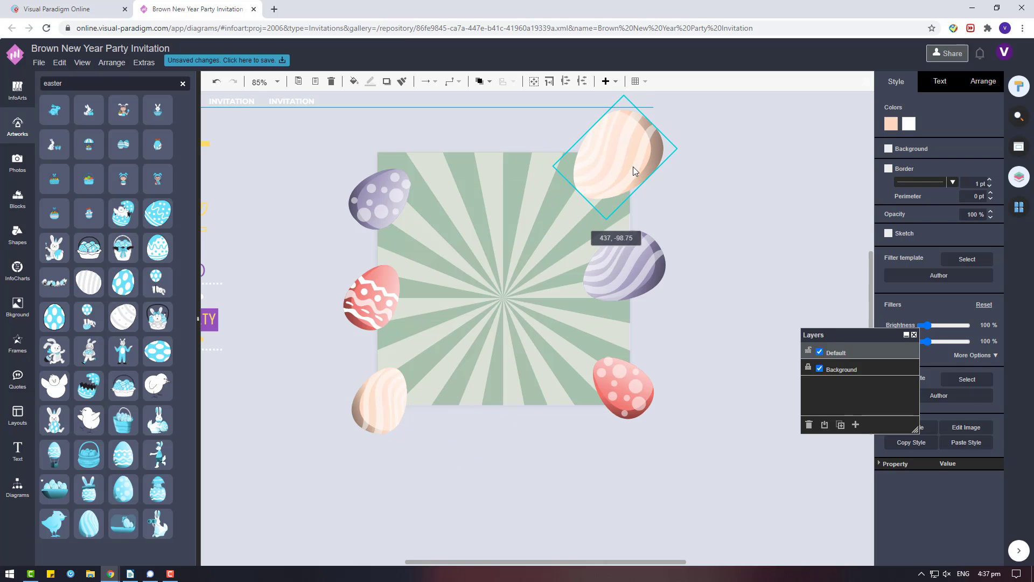
- Enlarge the purple striped egg and recolour the top-right peach copy red
left_click(620, 211)
left_click(599, 237)
left_click_drag(599, 237, 687, 270)
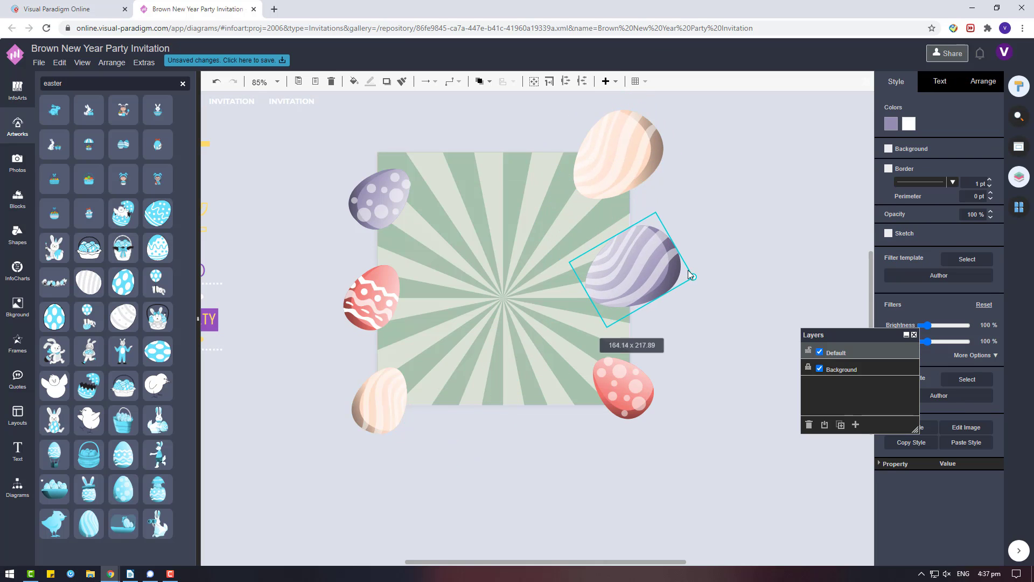
left_click(617, 154)
left_click(891, 124)
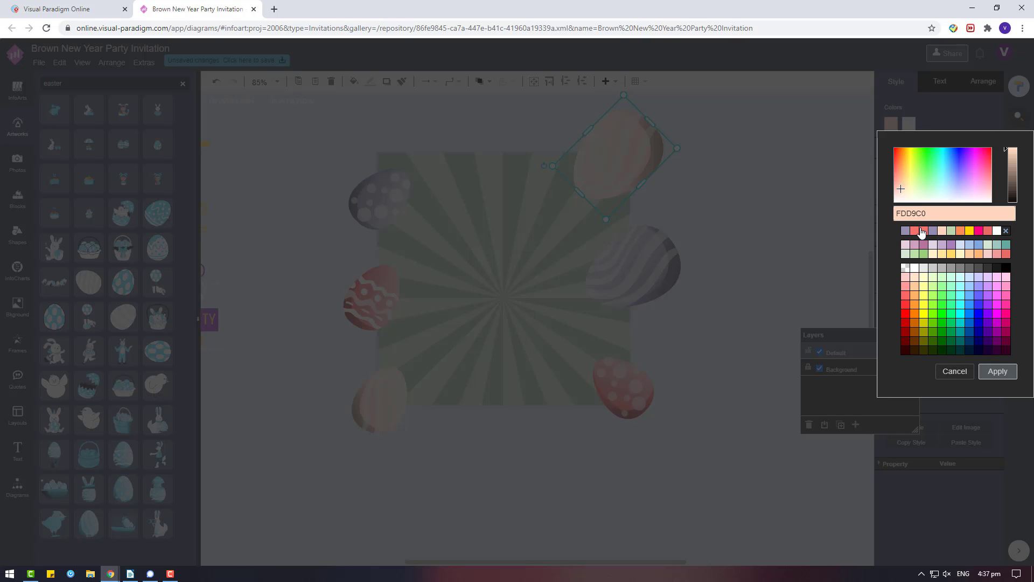
left_click(922, 233)
left_click(997, 372)
- Enlarge the red dotted, peach striped and red wavy eggs
left_click(628, 208)
left_click(626, 409)
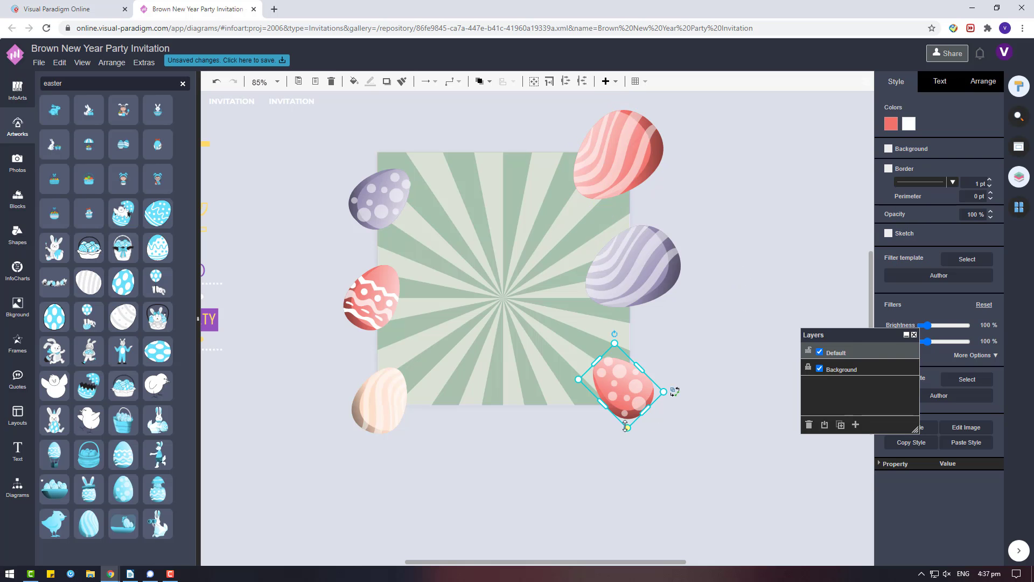
left_click_drag(626, 426, 638, 471)
left_click(380, 401)
left_click_drag(392, 445, 386, 476)
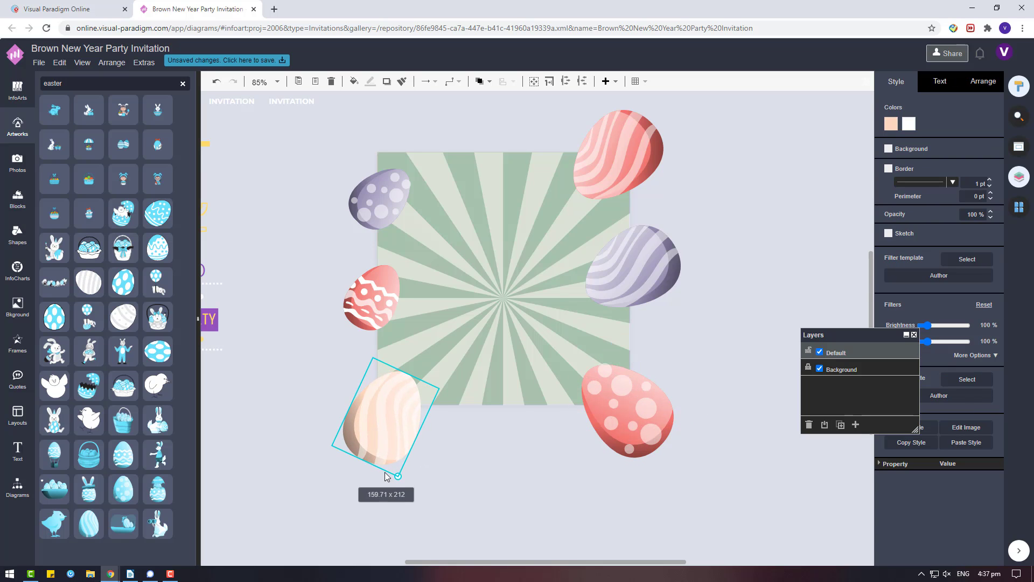
left_click(372, 296)
left_click_drag(331, 321, 302, 336)
left_click(377, 199)
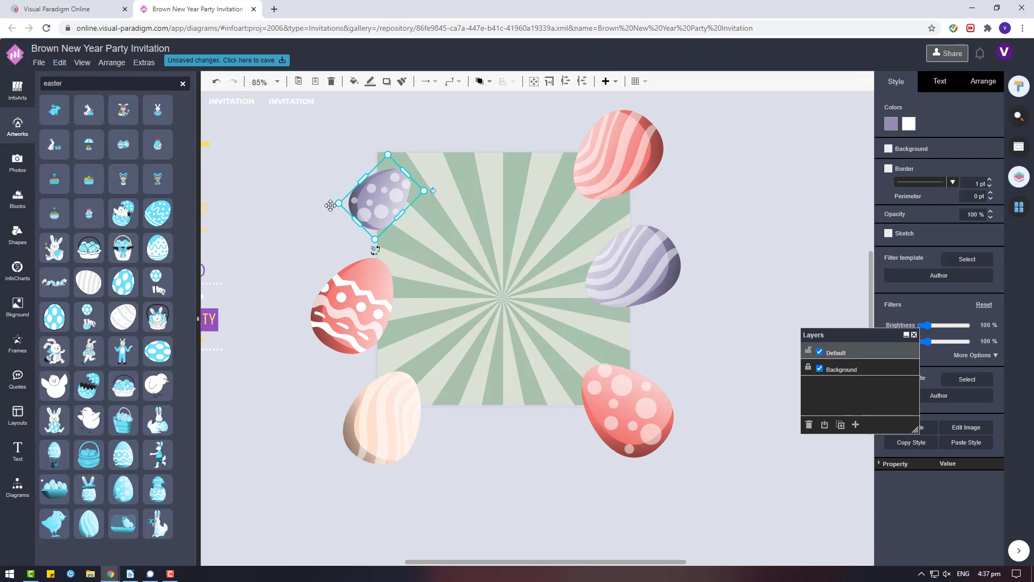
left_click(492, 423)
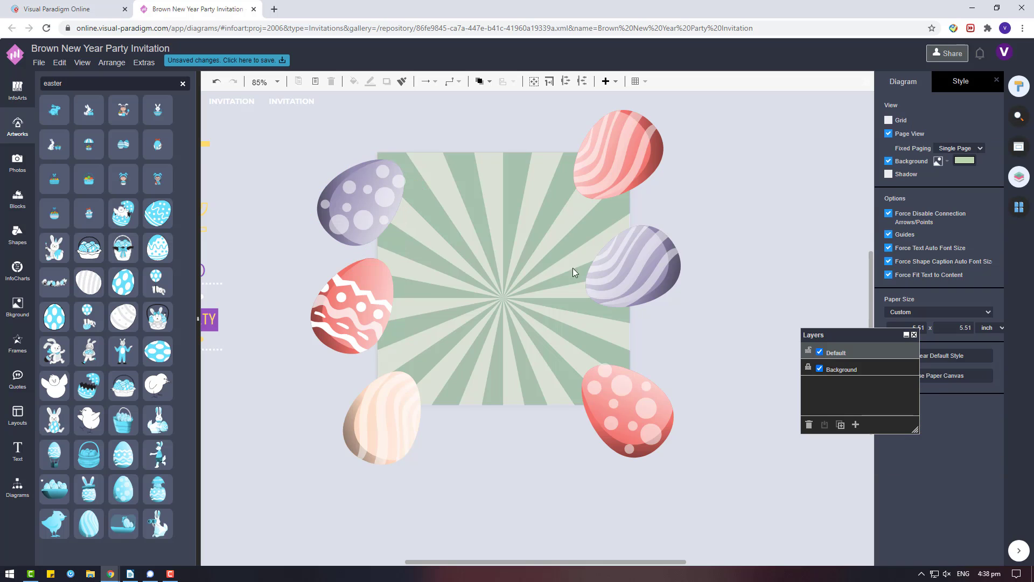
- Copy the bottom peach egg, recolour it lavender and move it to the bottom centre
scroll(405, 248, "up", 1)
left_click(383, 463)
left_click_drag(384, 463, 421, 250)
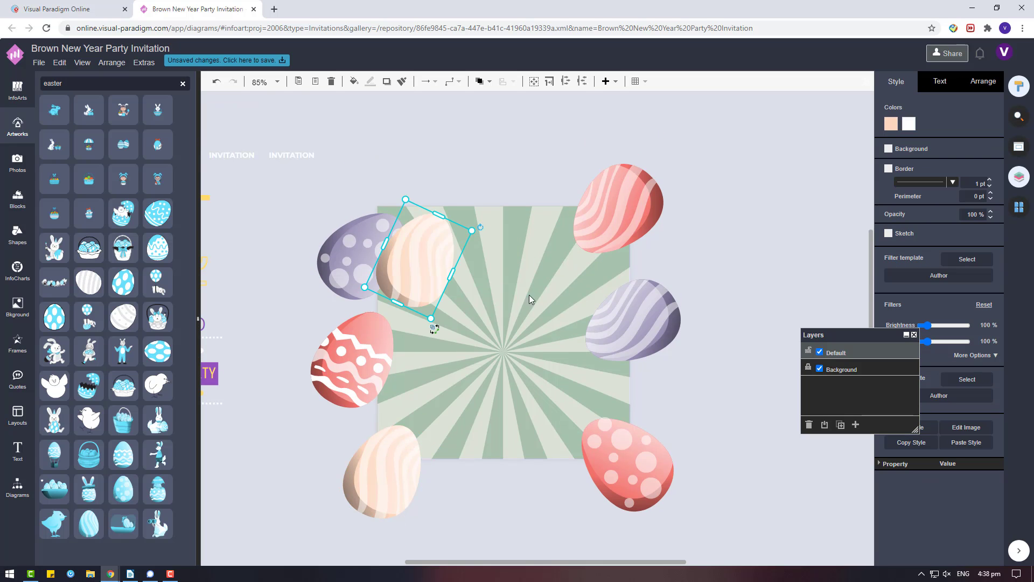
left_click(892, 127)
key("ctrl+v")
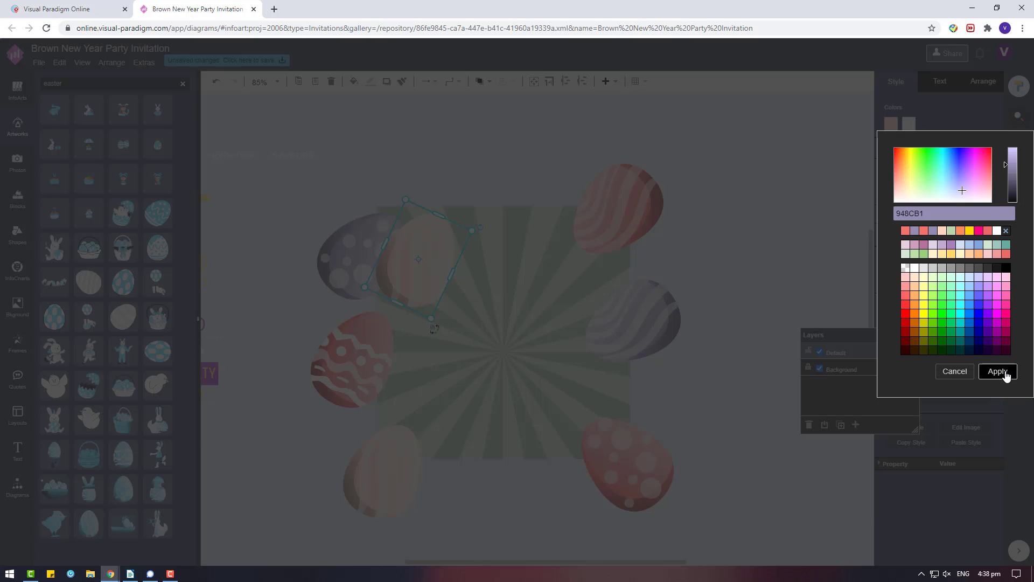
left_click(1004, 371)
left_click_drag(419, 249, 513, 473)
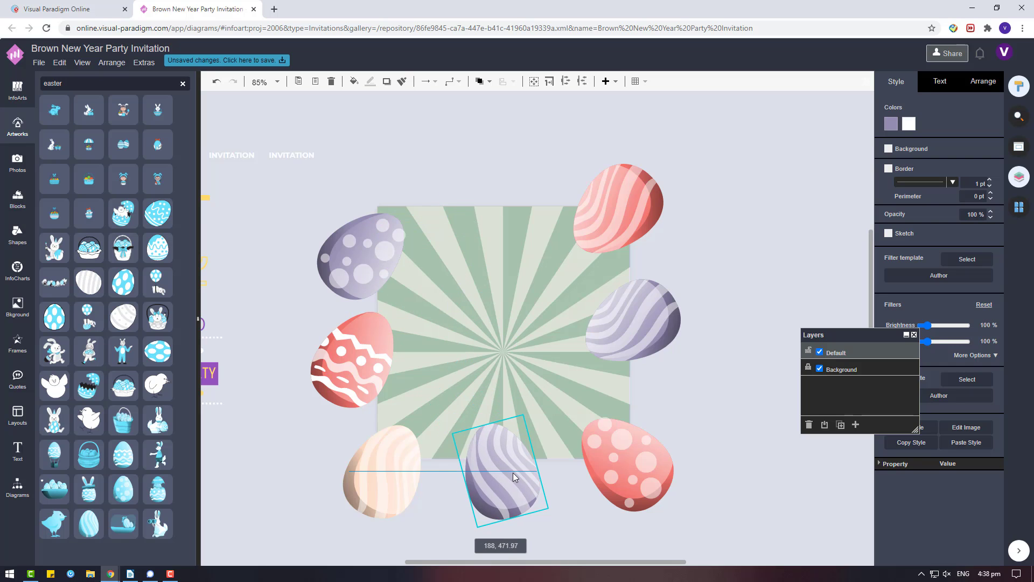
- Copy the pink zigzag egg, recolour it peach, stand it upright at the sunburst's top, and duplicate it
left_click(663, 344)
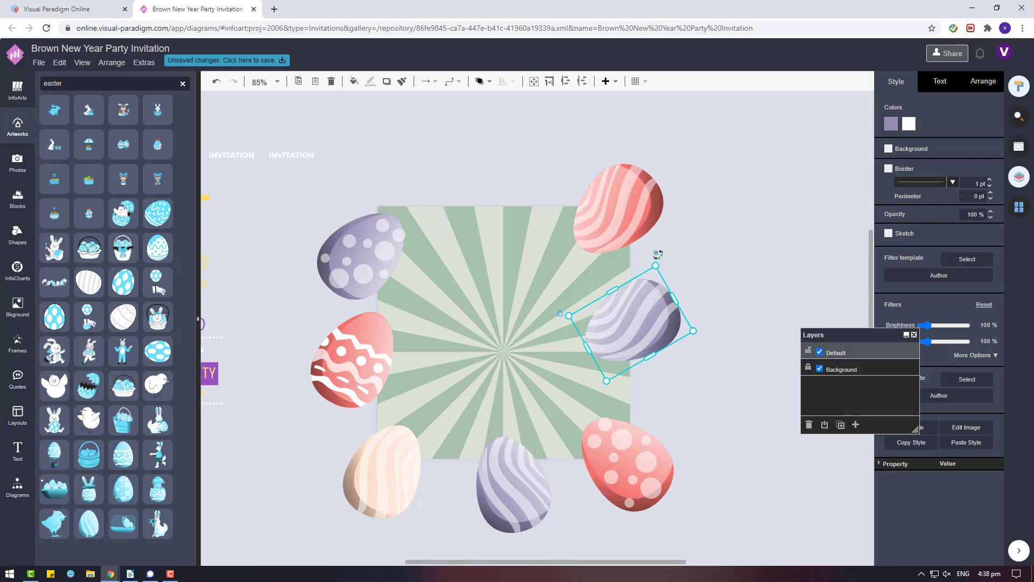
left_click(371, 273)
mouse_move(372, 273)
left_mouse_down()
mouse_move(410, 329)
mouse_move(384, 349)
left_mouse_up()
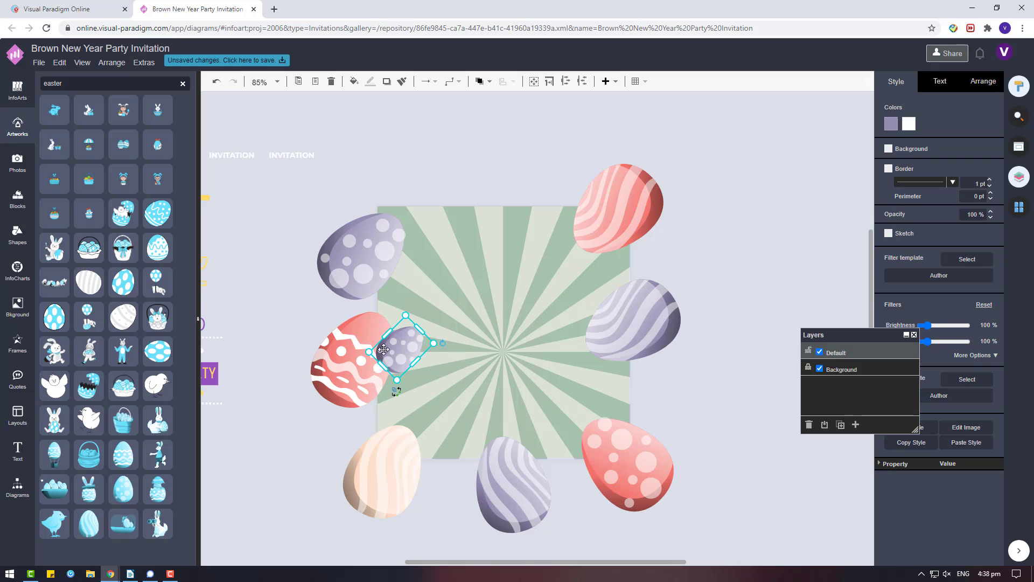
key("ctrl+z")
key("ctrl+z")
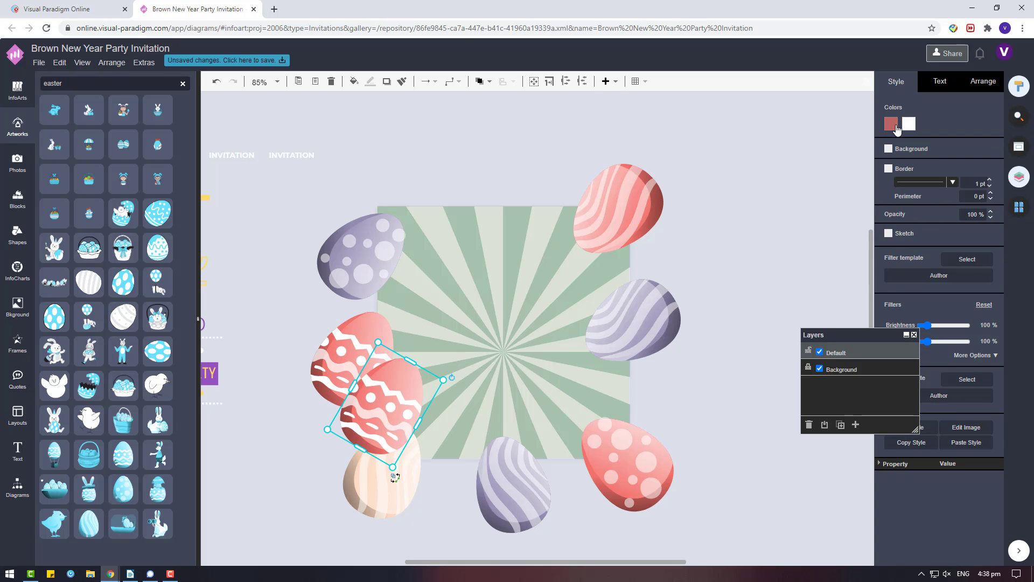
left_click(892, 124)
left_click(945, 237)
left_click(997, 370)
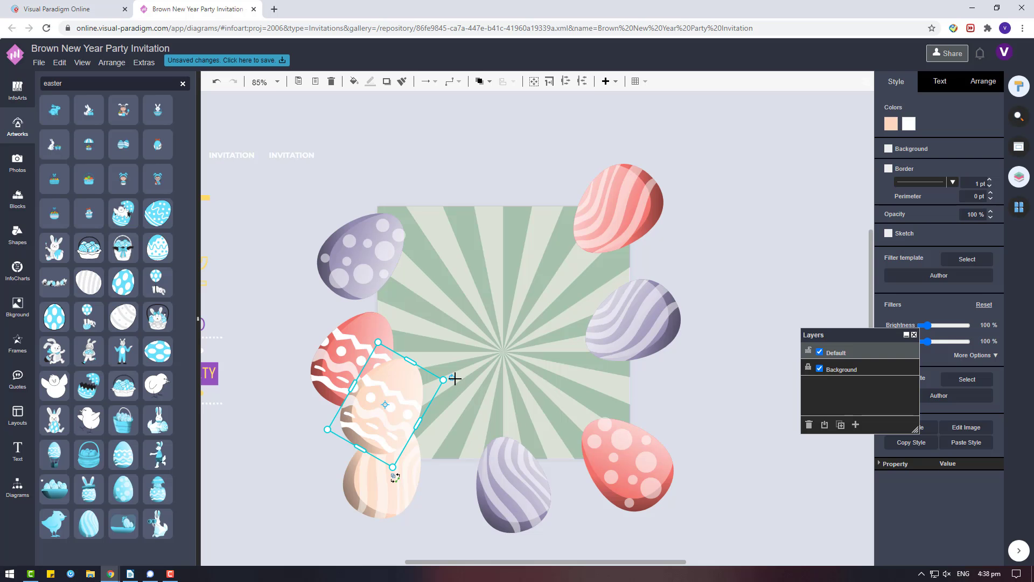
mouse_move(455, 379)
left_mouse_down()
mouse_move(387, 356)
mouse_move(402, 414)
mouse_move(453, 156)
left_mouse_up()
left_click_drag(456, 220, 476, 221)
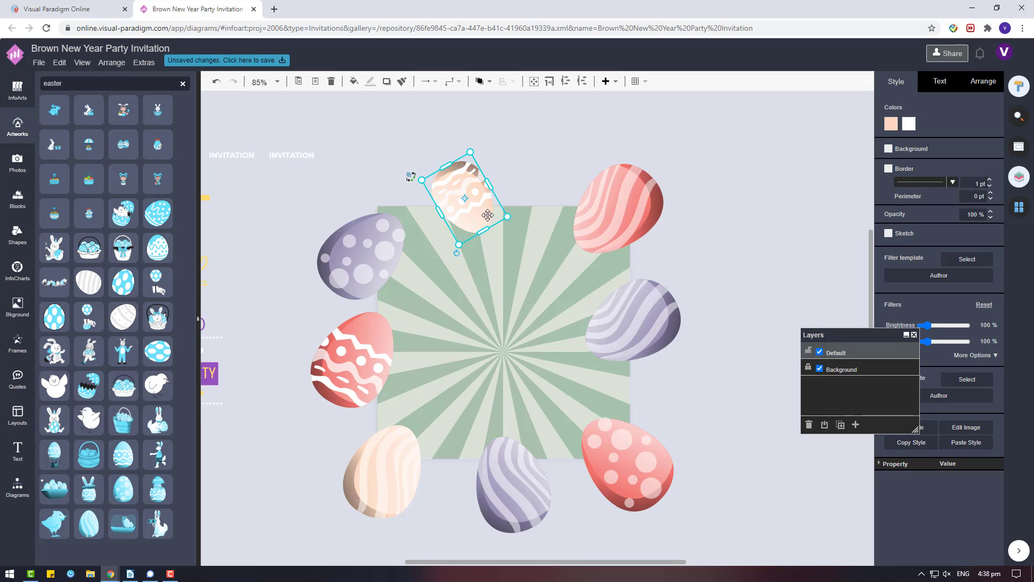
key("ctrl+d")
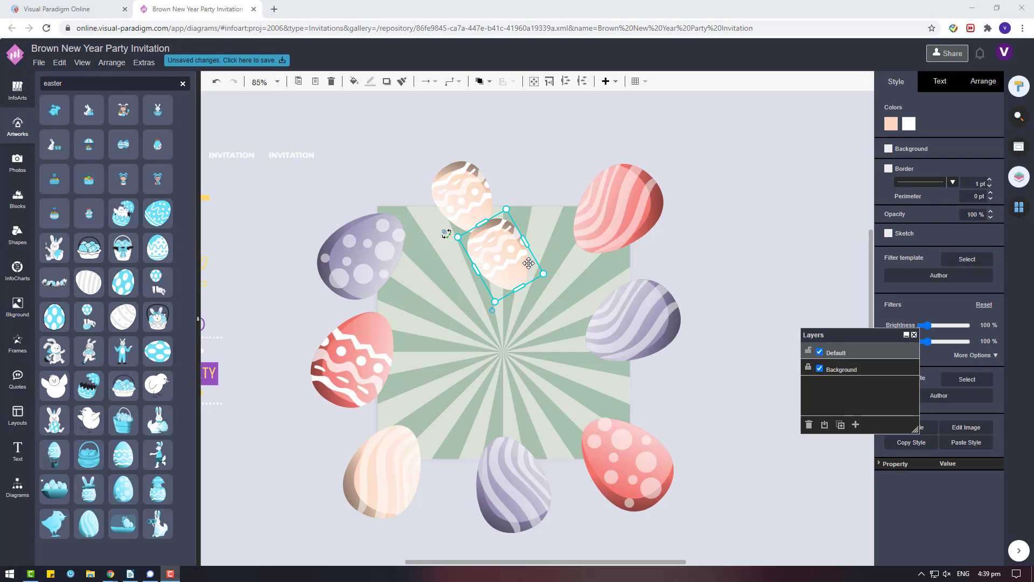
- Retype the three title lines NEW, YEAR, PARTY as EASTER, EGG and HUNT
left_click(737, 380)
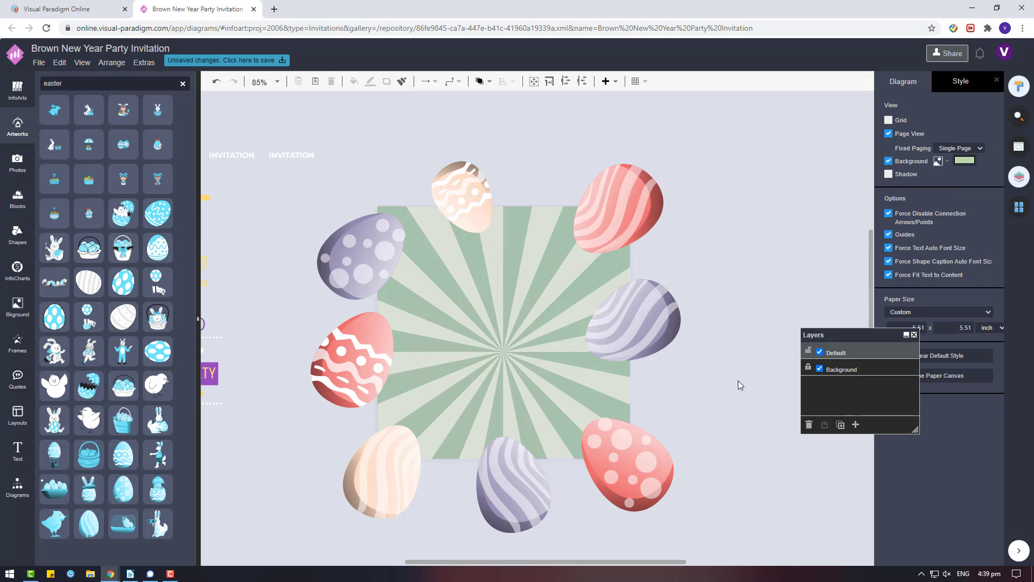
scroll(668, 367, "down", 2)
left_click(291, 264)
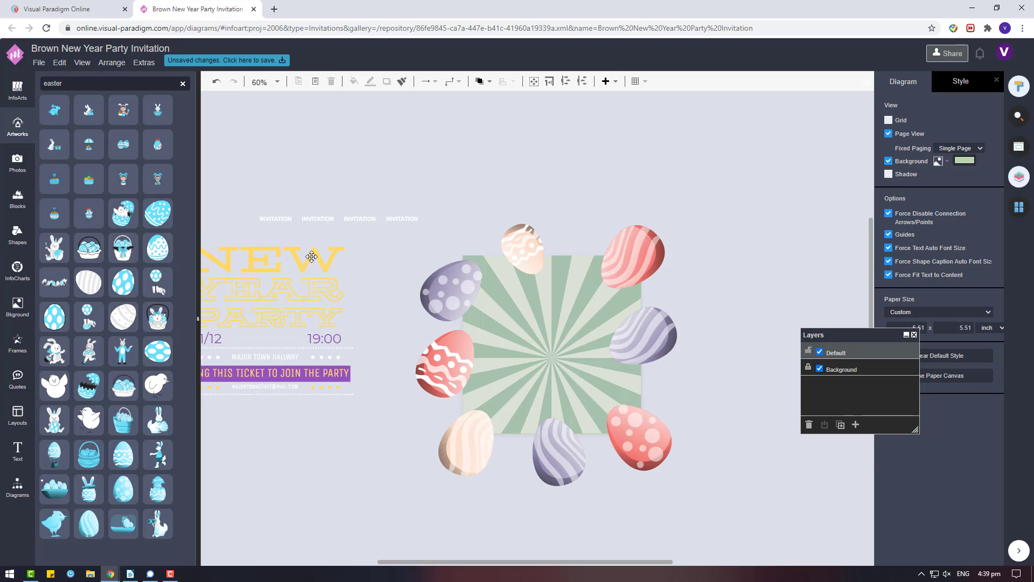
double_click(312, 257)
type("ea")
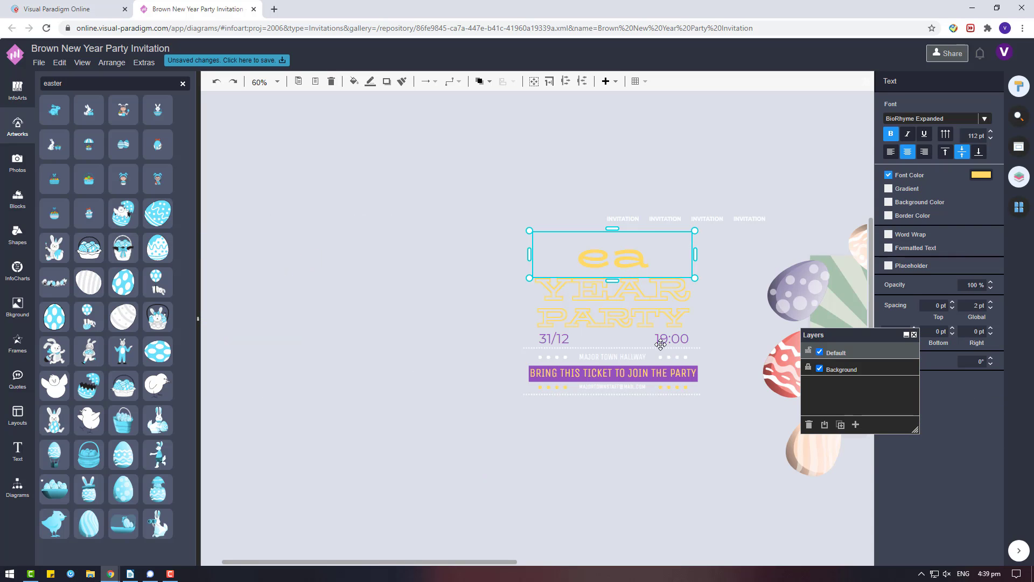
type("TER")
left_click(656, 290)
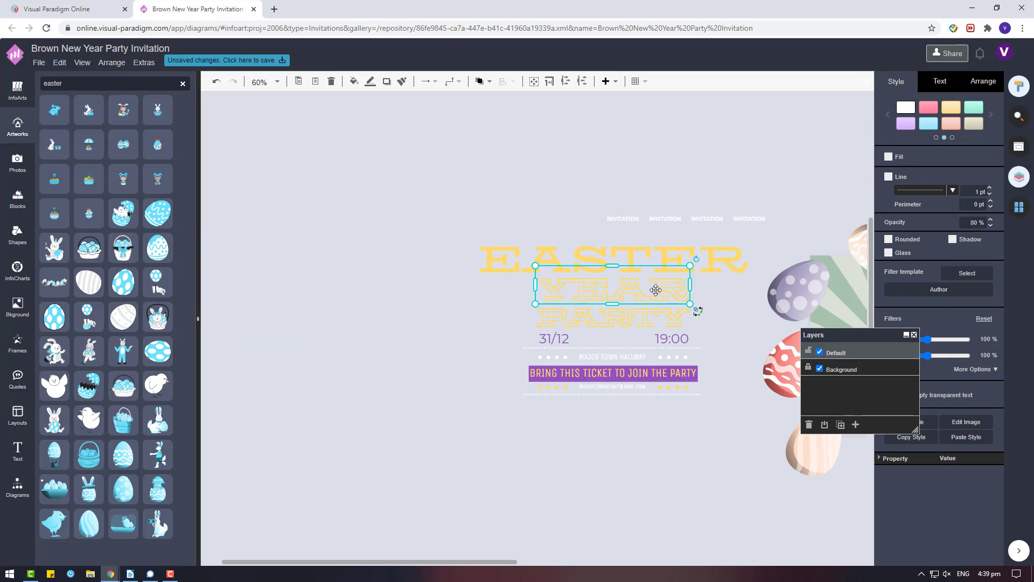
type("EGG")
left_click(628, 320)
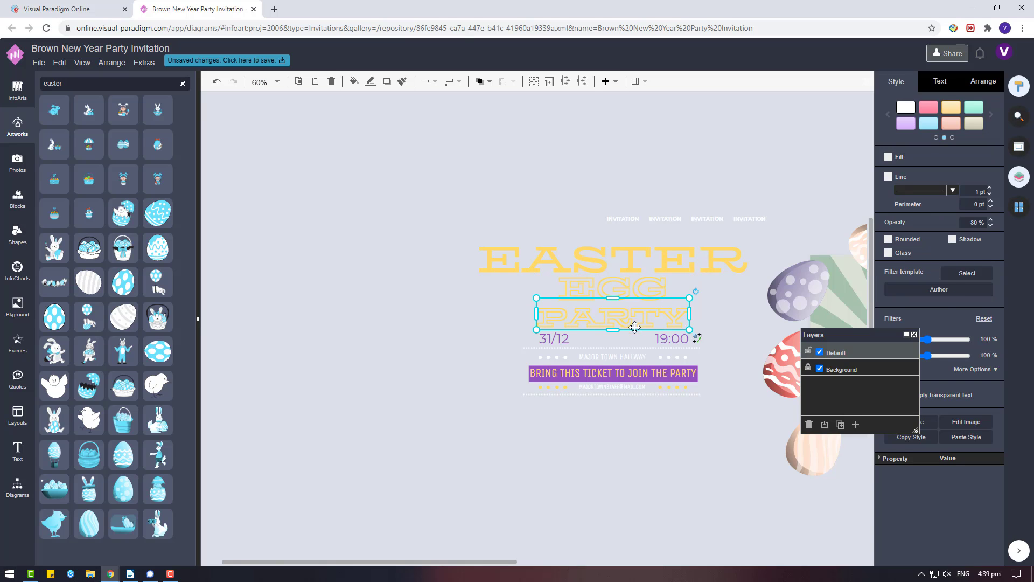
double_click(635, 327)
type("HUNT")
left_click(491, 539)
- Select the three title lines together and resize them as one block
left_click_drag(490, 562, 604, 559)
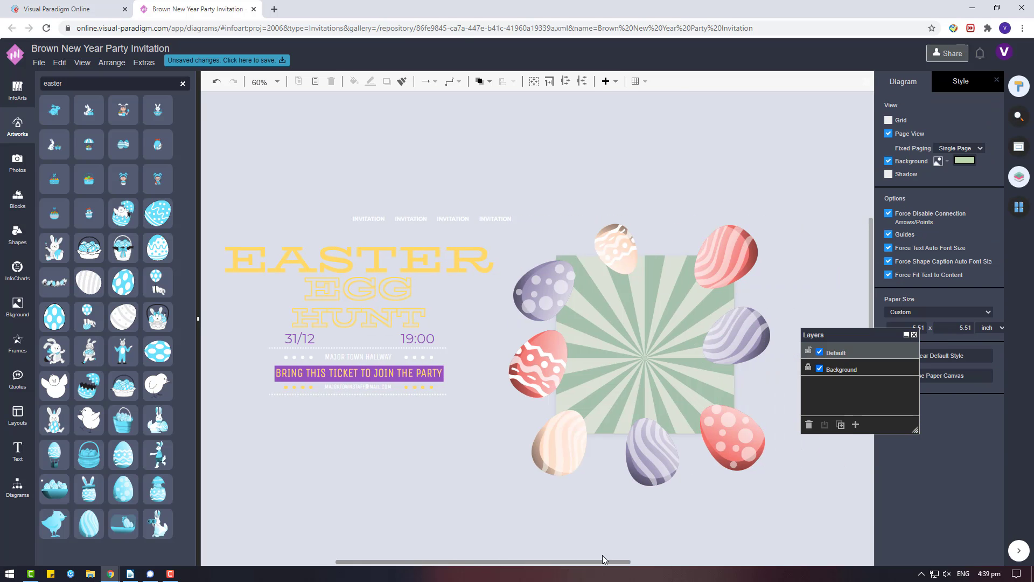
left_click_drag(219, 232, 492, 335)
mouse_move(491, 231)
left_mouse_down()
mouse_move(377, 272)
mouse_move(467, 240)
left_mouse_up()
left_click(940, 81)
- Change the EASTER title's font to Bigelow Rules
left_click(985, 119)
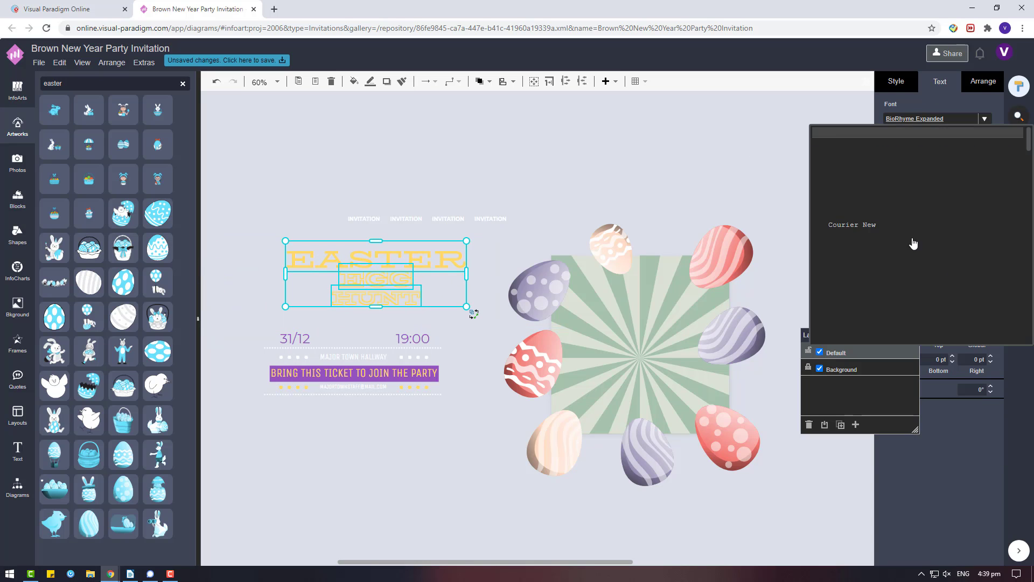
scroll(883, 282, "down", 3)
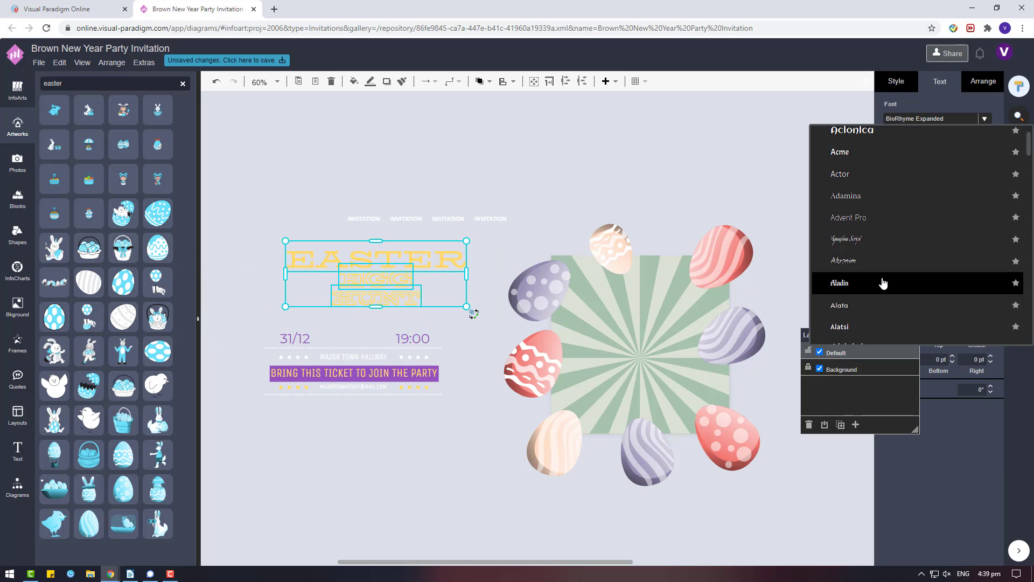
scroll(883, 282, "down", 3)
scroll(883, 282, "down", 3)
scroll(883, 283, "down", 3)
scroll(888, 275, "down", 3)
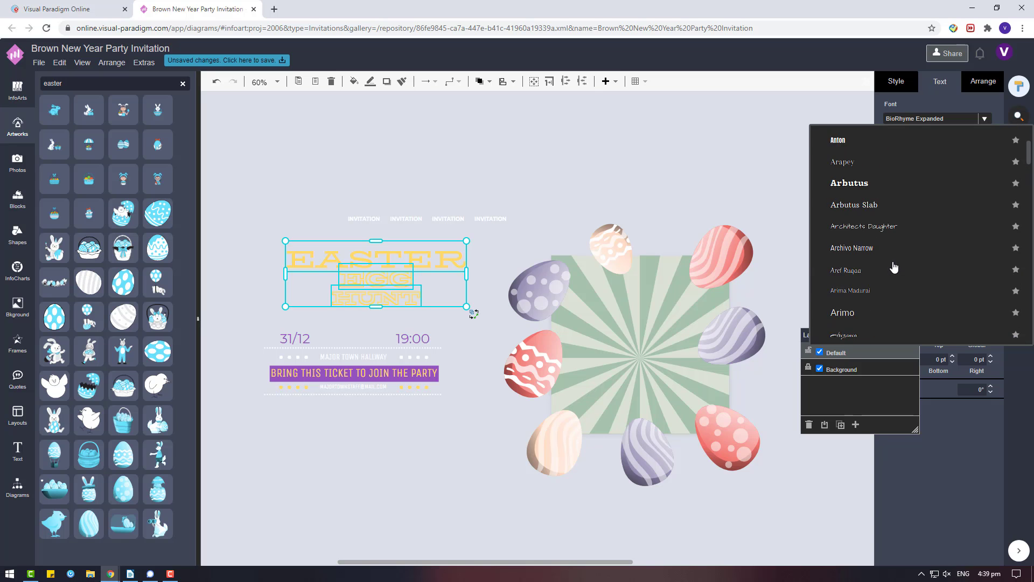
scroll(893, 267, "down", 3)
scroll(894, 266, "down", 3)
scroll(894, 266, "down", 3)
scroll(894, 266, "down", 2)
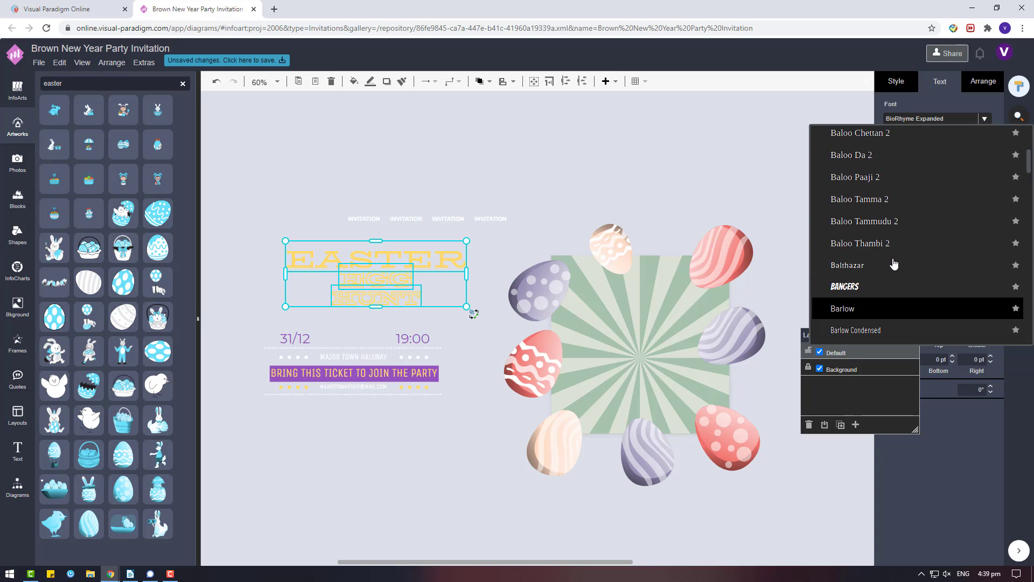
scroll(894, 266, "down", 3)
scroll(894, 266, "down", 3)
scroll(894, 264, "down", 3)
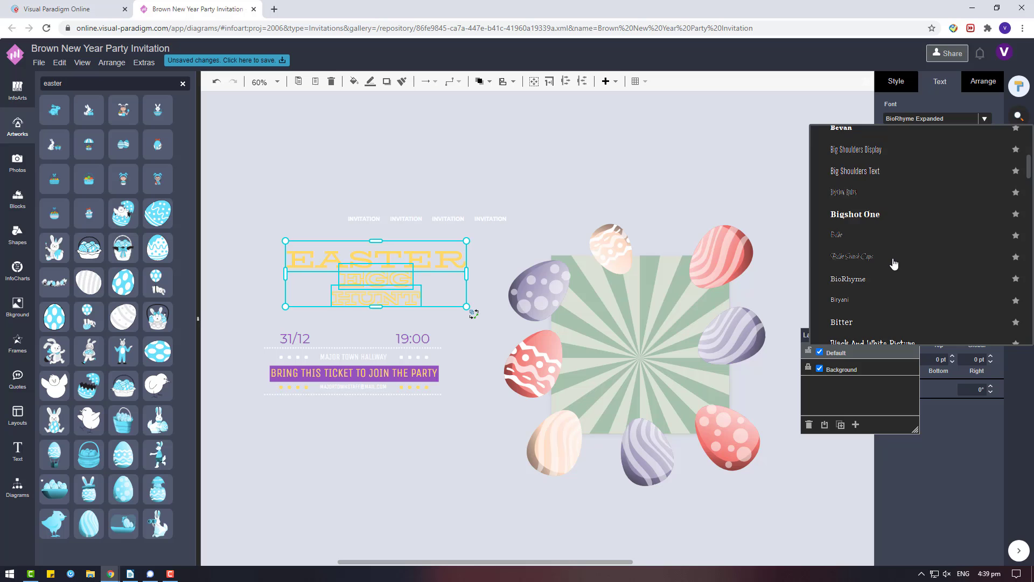
left_click(909, 191)
- Move the EASTER word onto the sunburst and colour it white
left_click(586, 217)
mouse_move(391, 257)
left_mouse_down()
mouse_move(661, 316)
mouse_move(744, 283)
left_mouse_up()
left_click(981, 202)
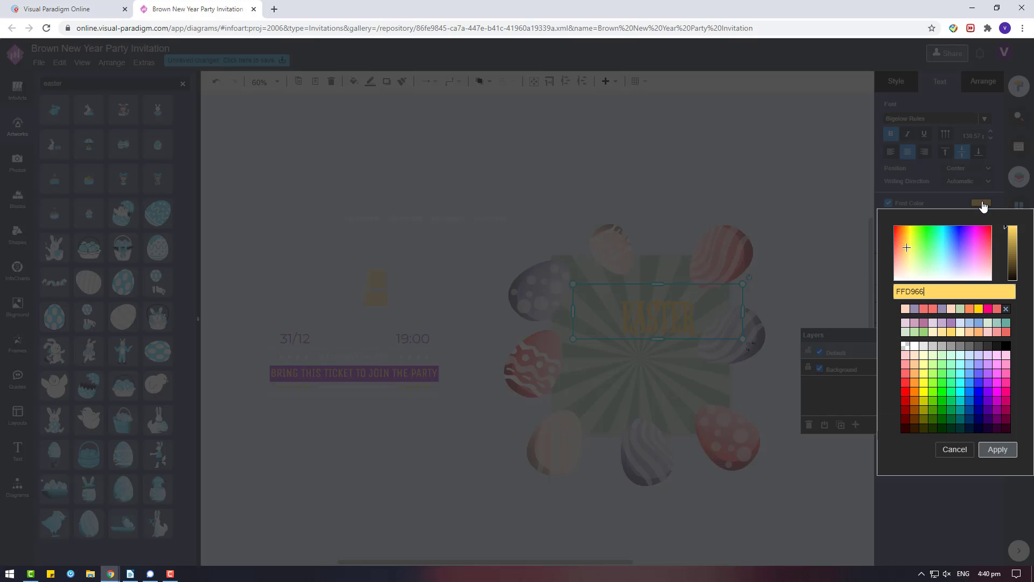
left_click(913, 347)
left_click(997, 449)
left_click_drag(659, 304, 640, 302)
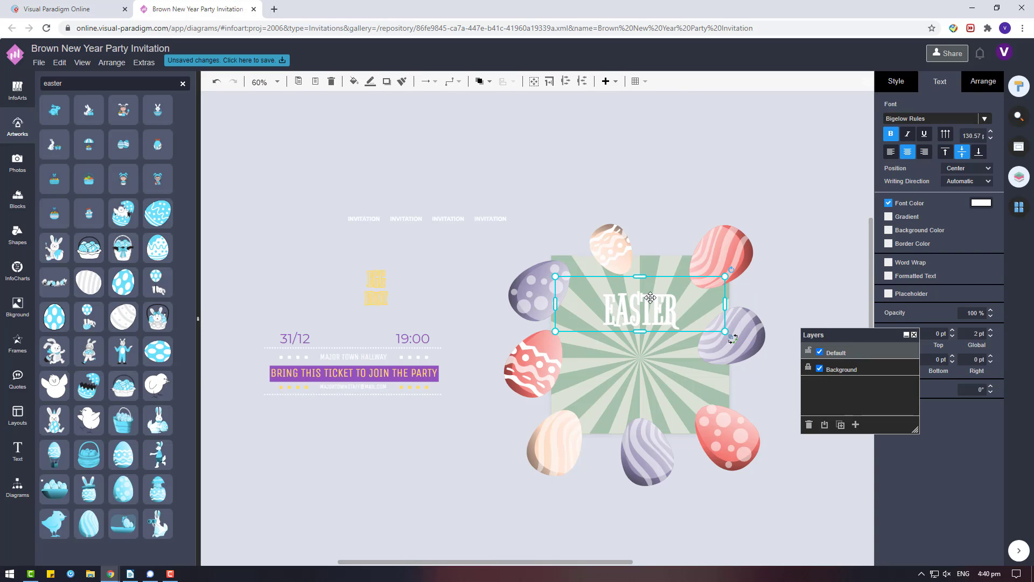
- Duplicate EASTER as a grey-green copy placed beneath the white one
key("ctrl+d")
left_click(982, 203)
left_click(948, 333)
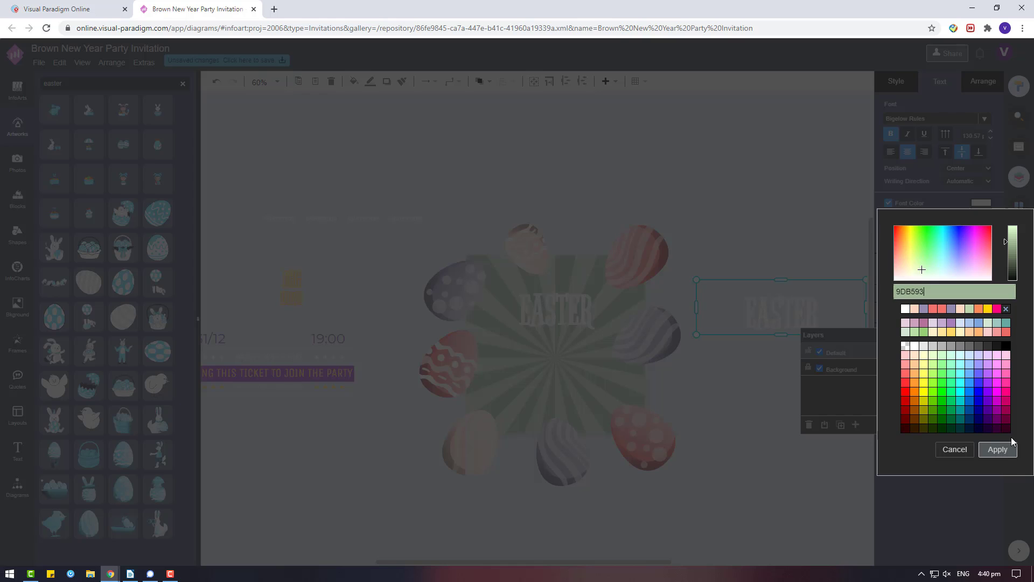
left_click(997, 449)
left_click_drag(669, 343, 443, 376)
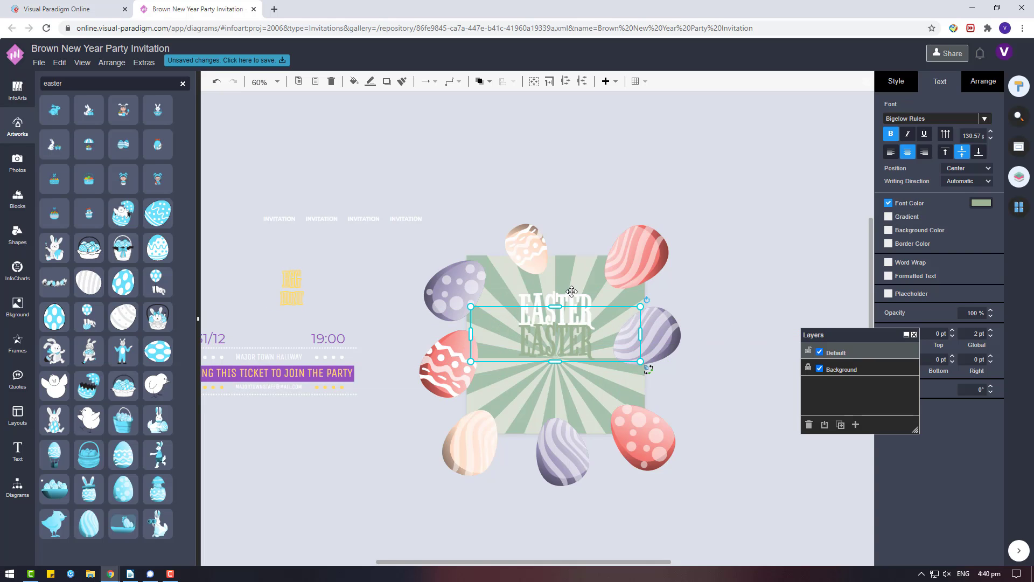
- Select both EASTER texts and align them on each other
right_click(573, 295)
left_click(610, 379)
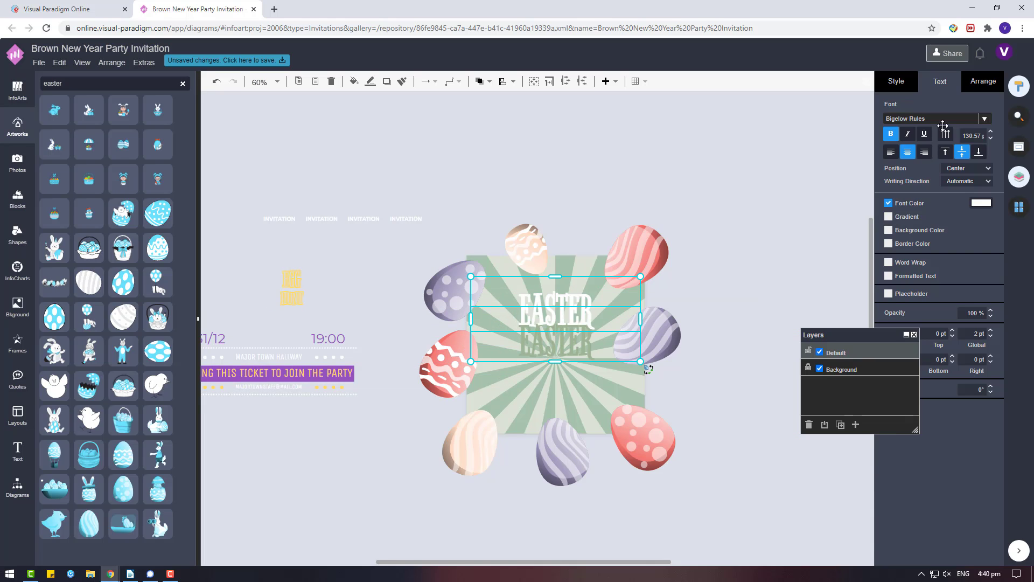
left_click(983, 82)
left_click(978, 356)
left_click(691, 343)
scroll(575, 343, "up", 4)
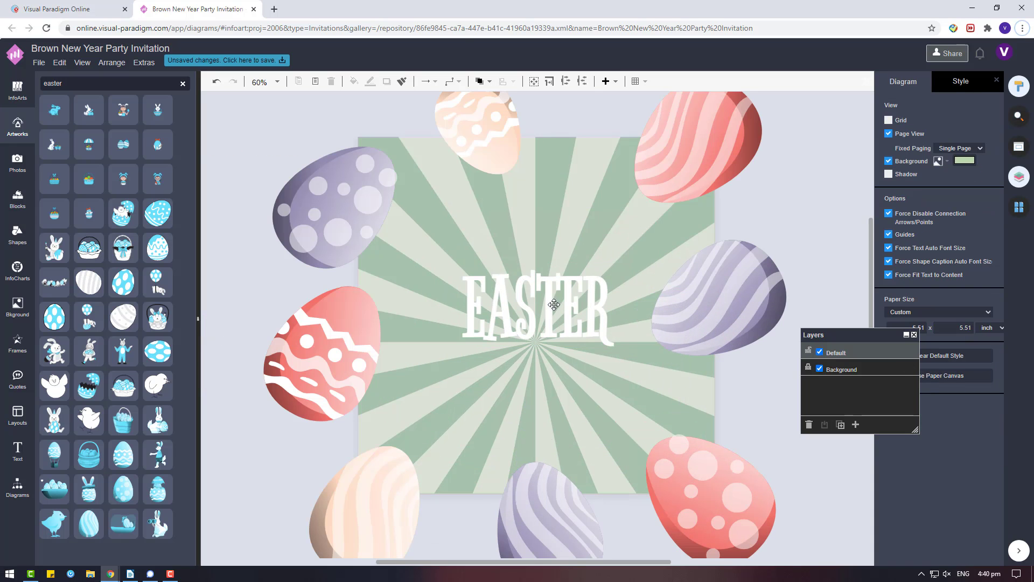
left_click(562, 302)
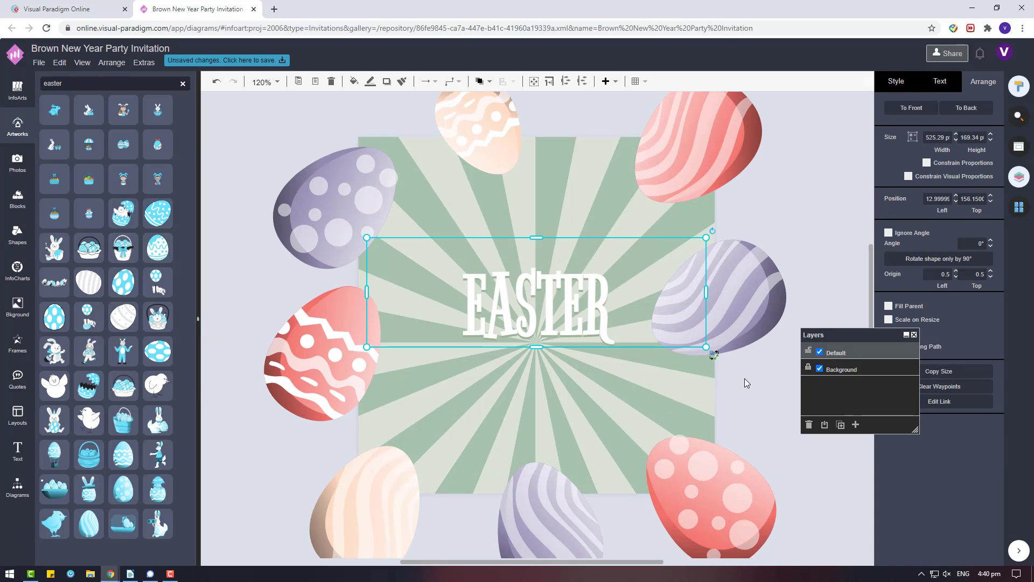
left_click(700, 392)
scroll(582, 358, "down", 2)
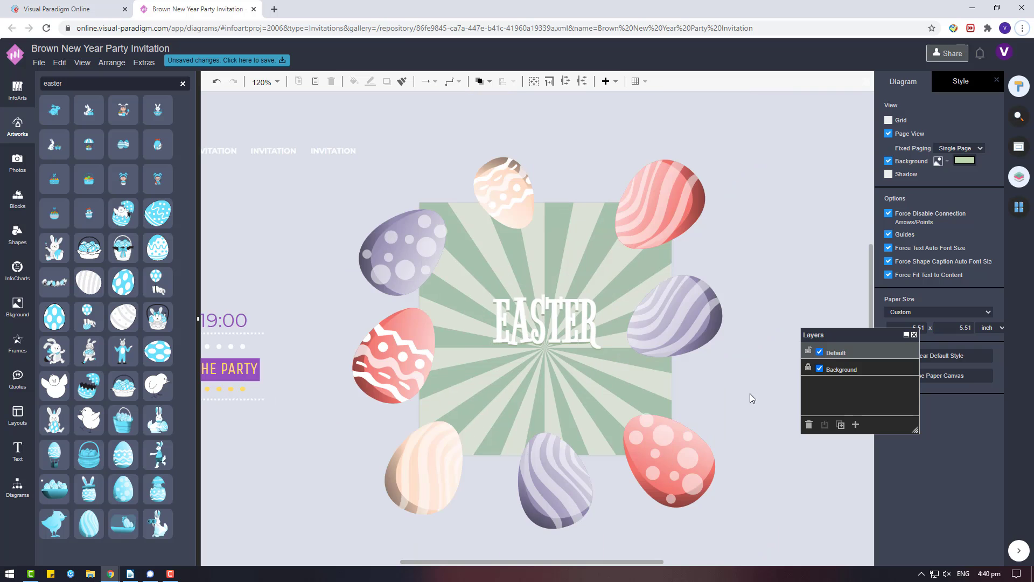
scroll(429, 396, "down", 3)
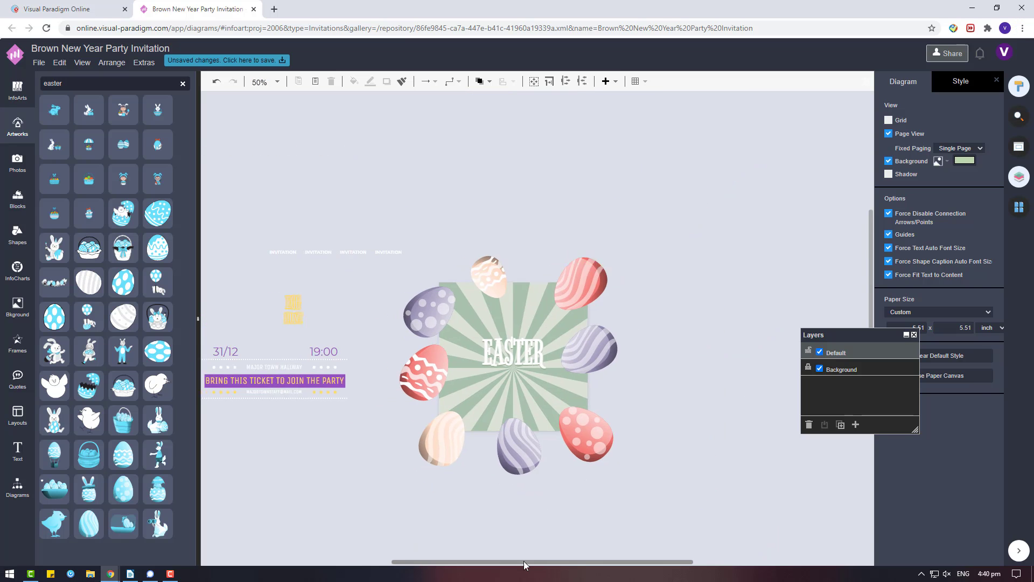
- Delete the leftover yellow title text and the INVITATION text row
left_click_drag(499, 561, 449, 561)
left_click(375, 312)
scroll(349, 315, "up", 1)
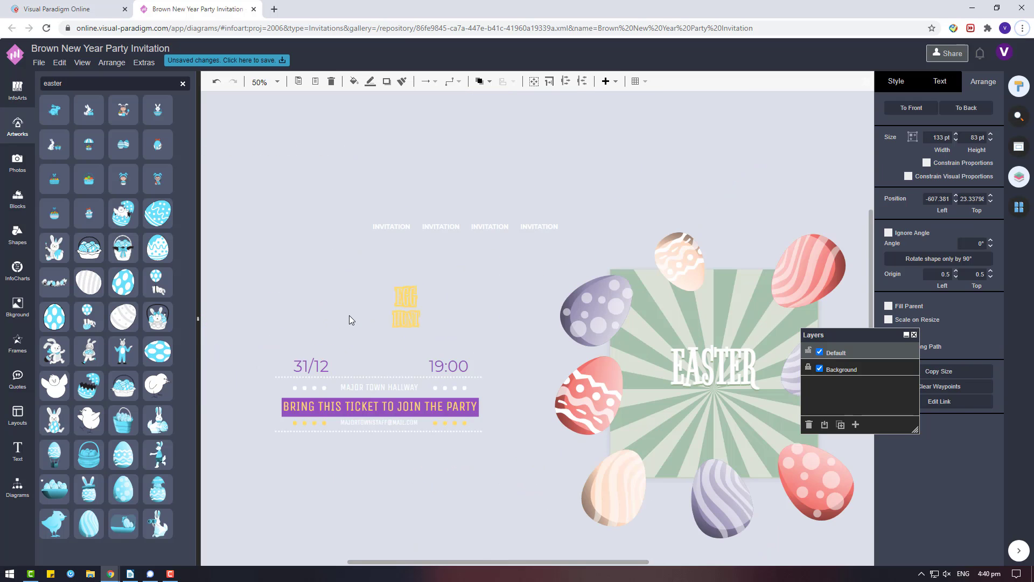
left_click_drag(378, 280, 439, 339)
key("Delete")
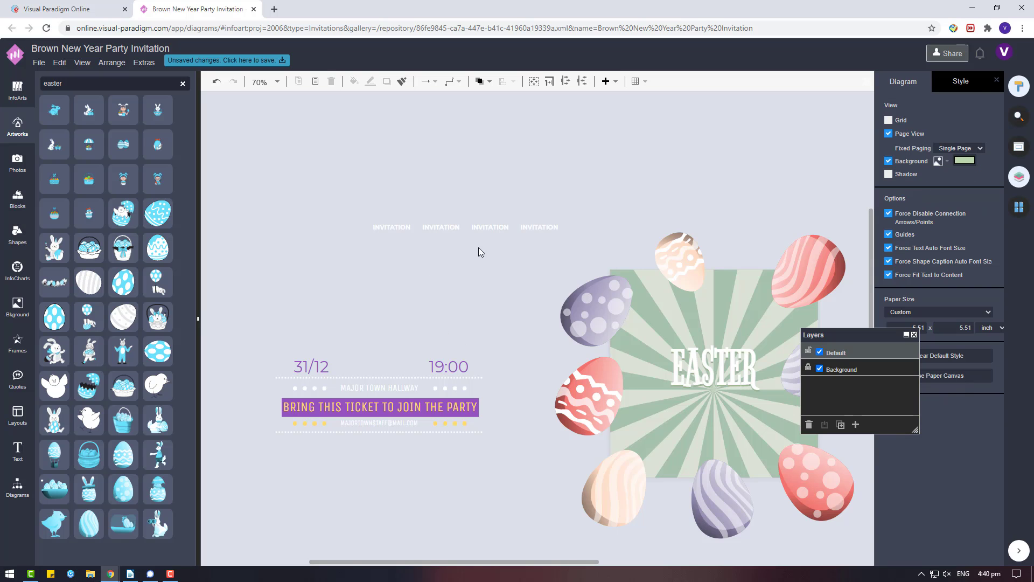
left_click(497, 230)
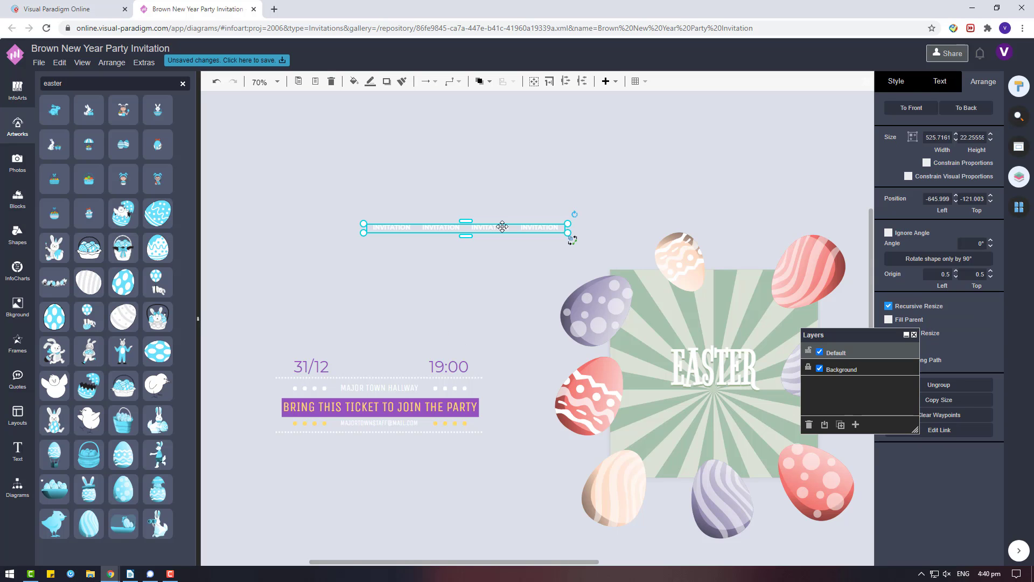
key("Delete")
scroll(569, 361, "up", 2)
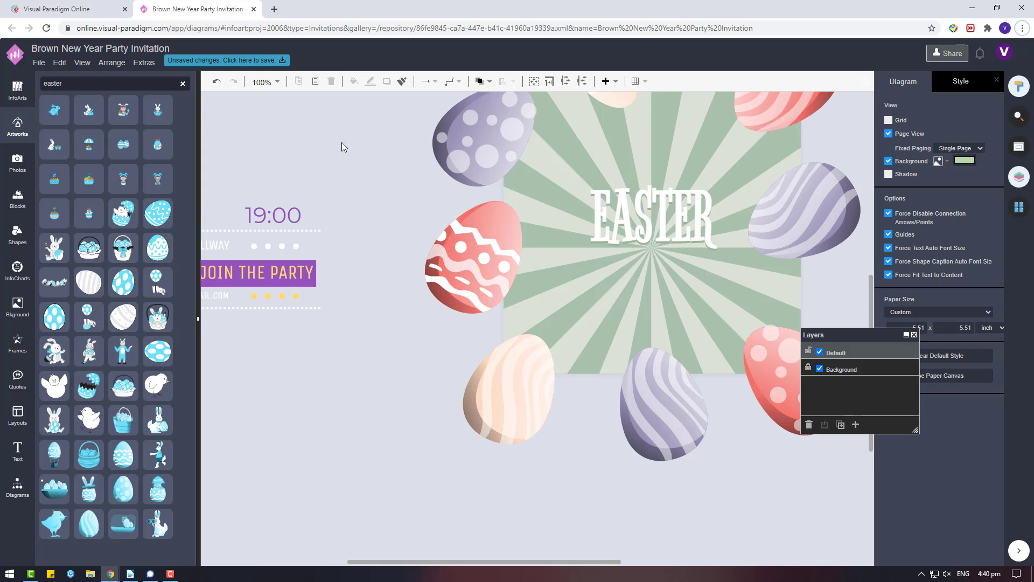
- Set the EASTER title's width to 300 pt and reposition it
left_click(630, 222)
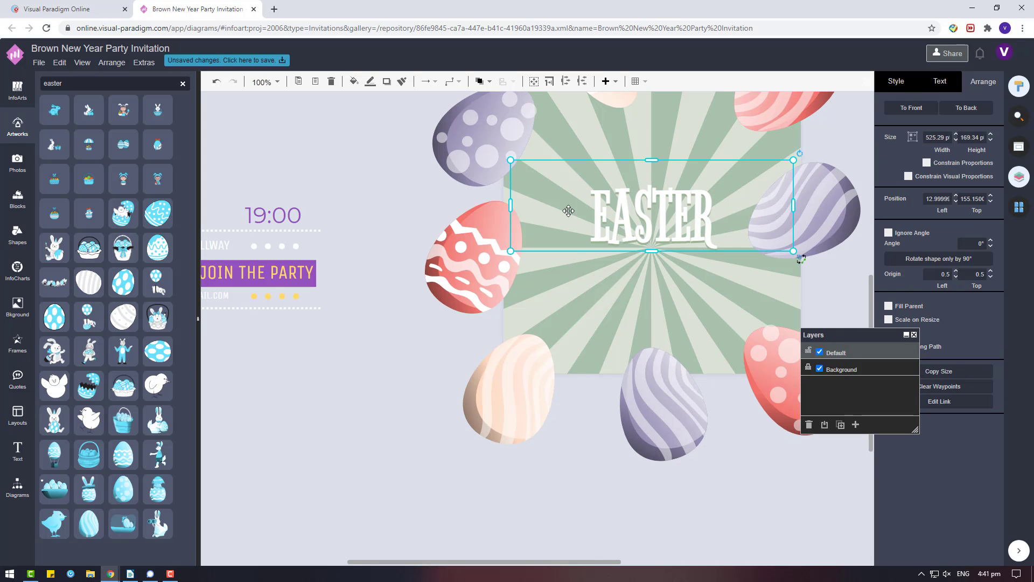
double_click(938, 136)
key("Return")
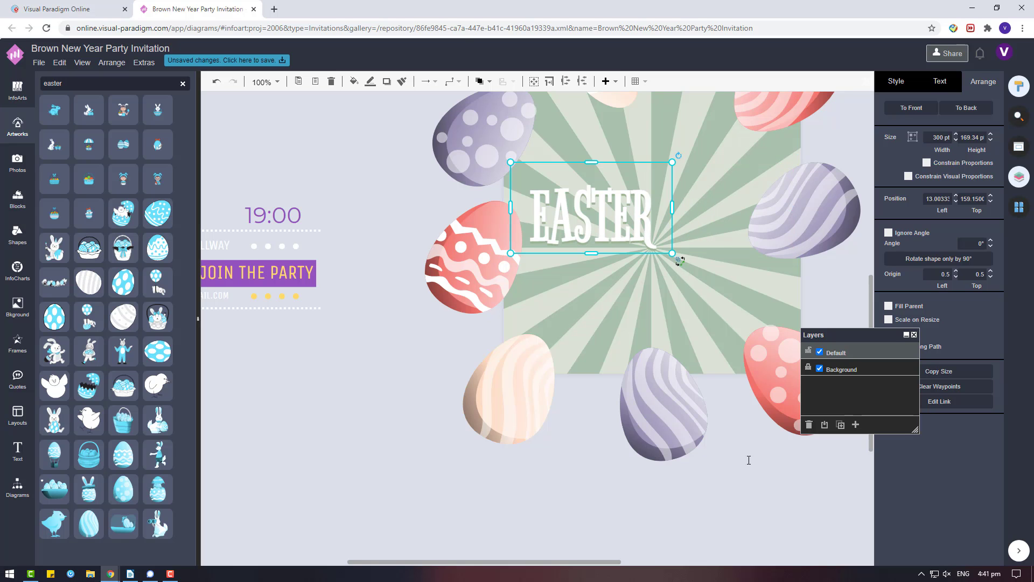
left_click_drag(697, 490, 442, 120)
- Move the EASTER title lower left, add a new layer, and rename Default to Decoration
mouse_move(560, 223)
left_mouse_down()
mouse_move(451, 259)
mouse_move(294, 450)
left_mouse_up()
left_click(856, 425)
double_click(836, 369)
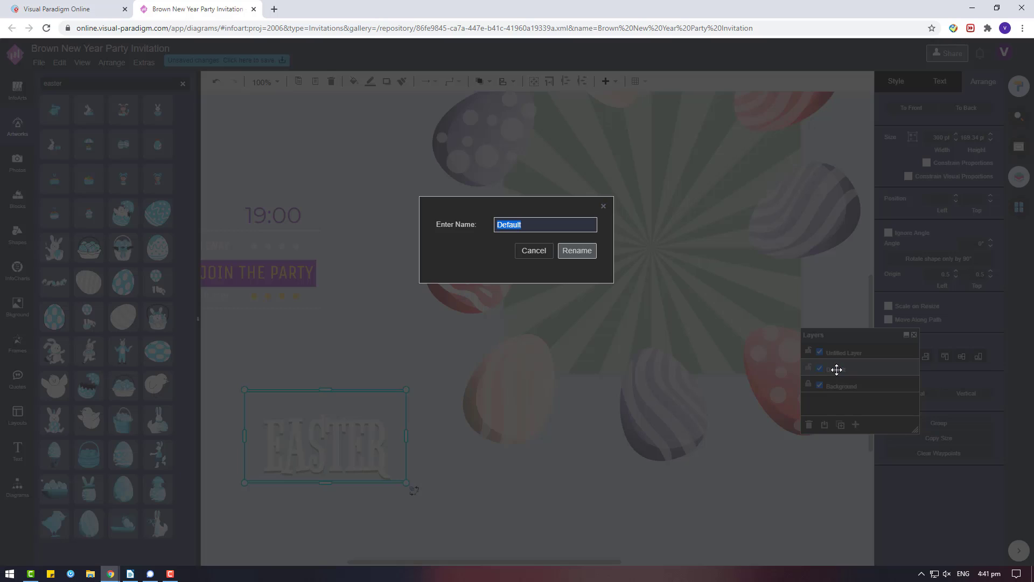
type("dECROTATIONMa")
key("ctrl+a")
type("D")
type("ecoration")
left_click(560, 249)
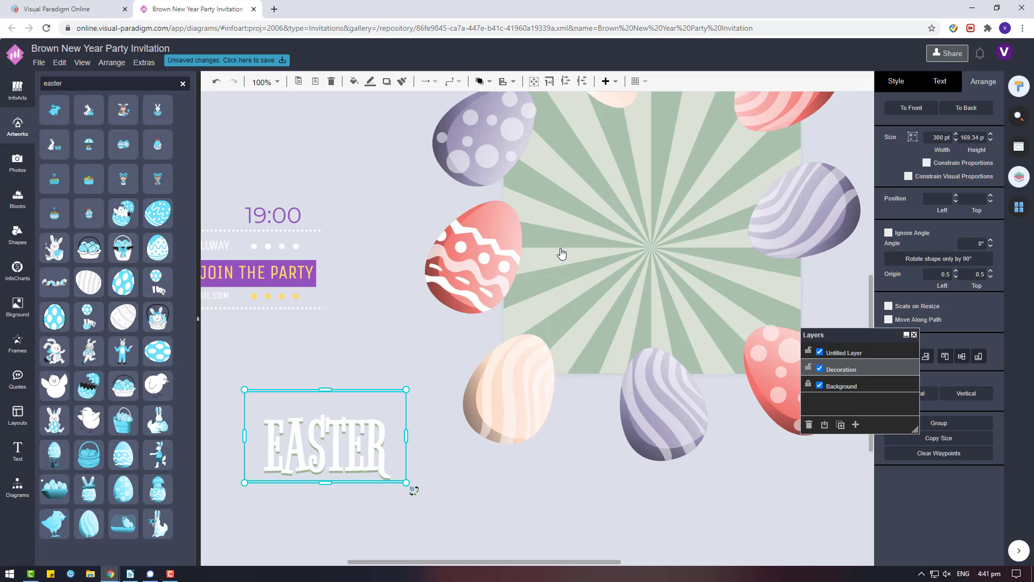
- Move the ticket text and EASTER title into the new layer, left of the card
scroll(423, 457, "down", 3, "ctrl")
left_click_drag(218, 276, 383, 364)
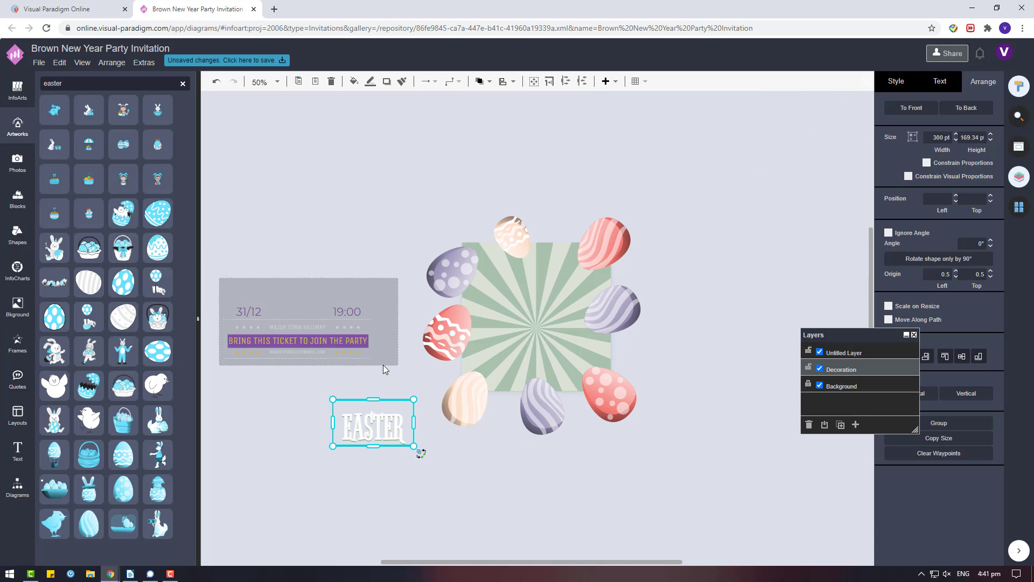
key("Delete")
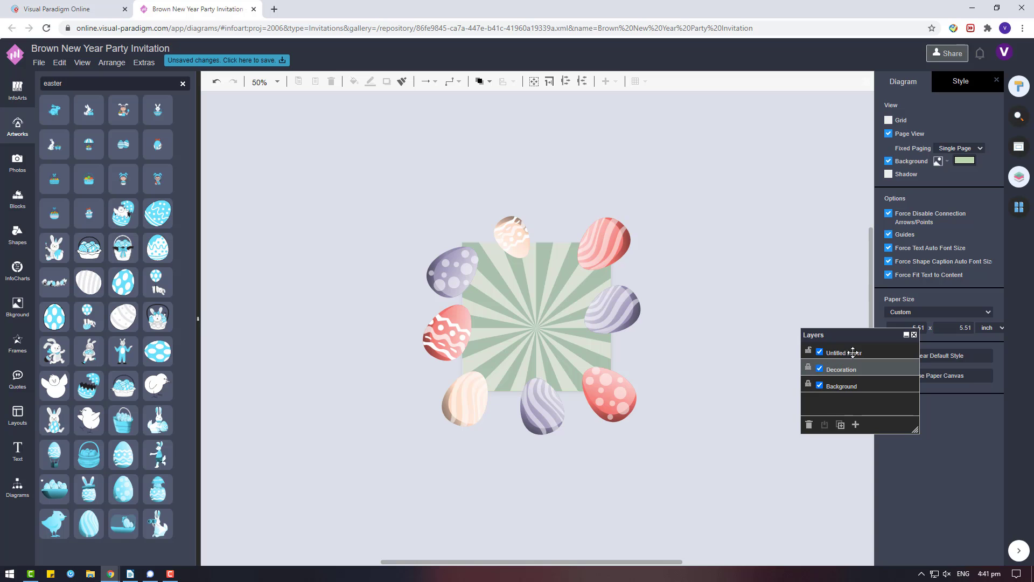
left_click(851, 353)
key("ctrl+z")
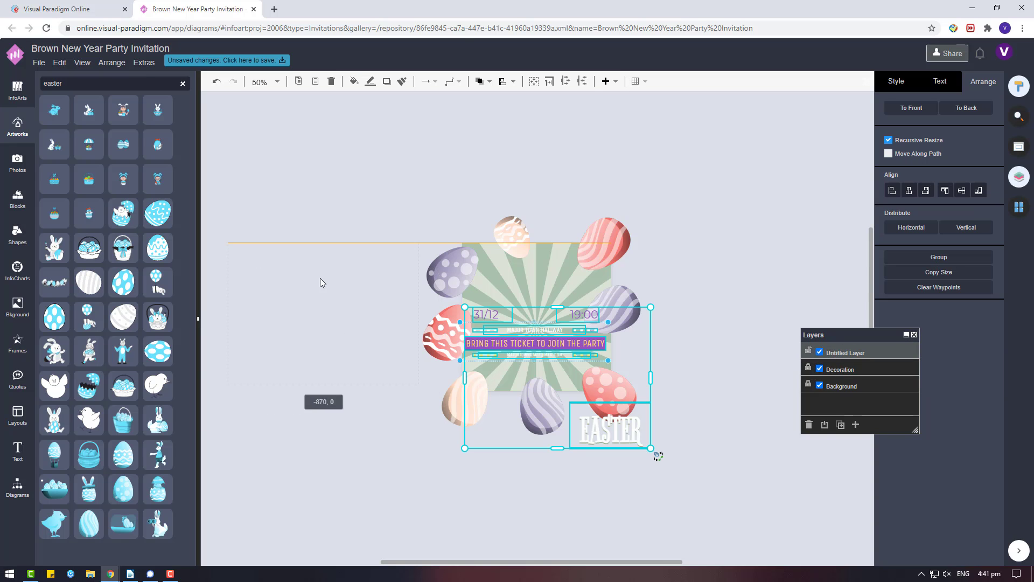
left_click_drag(553, 343, 320, 278)
left_click(727, 474)
- Rename the new layer to Content
double_click(859, 352)
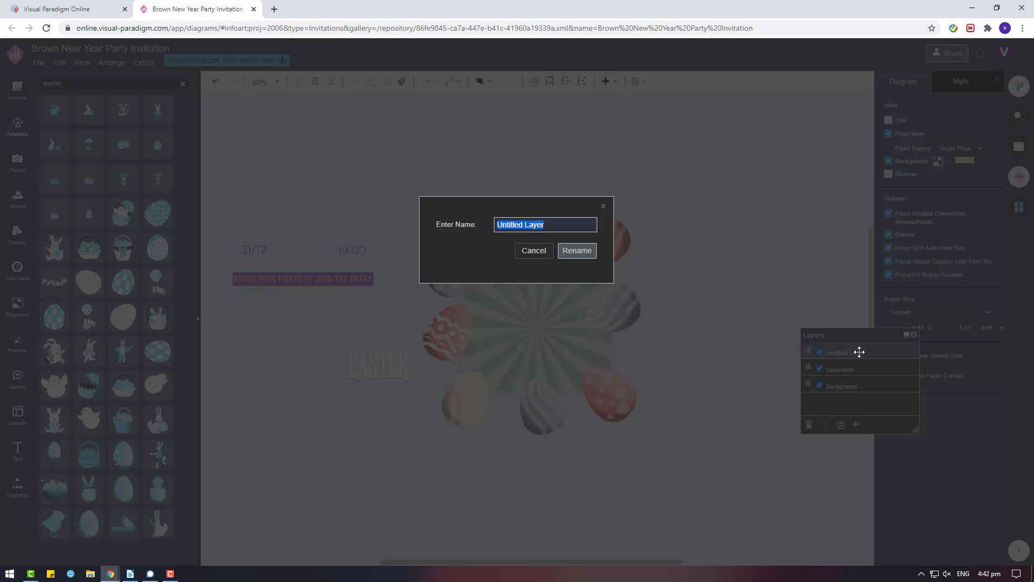
type("Content")
left_click(584, 254)
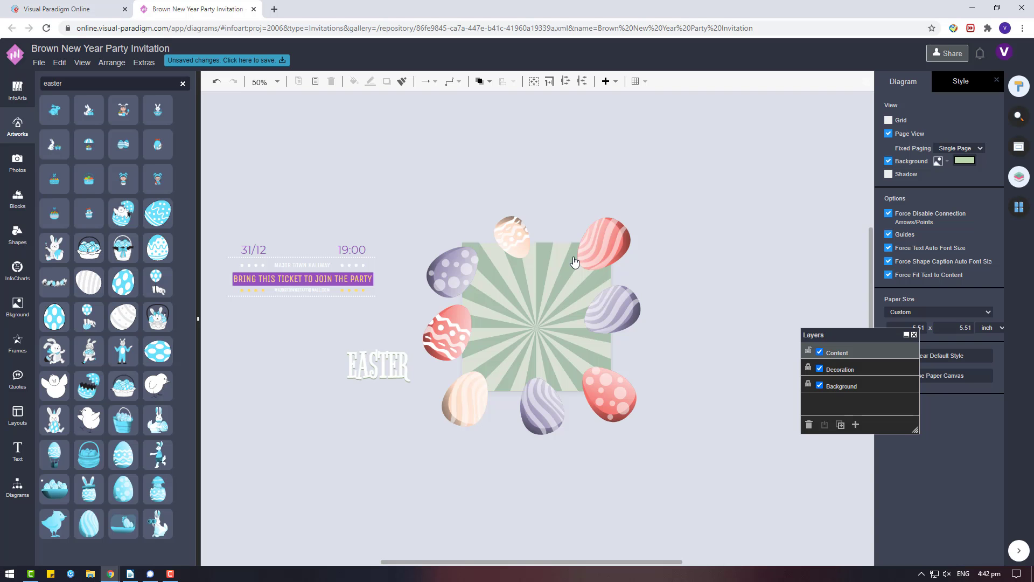
left_click_drag(458, 473, 326, 333)
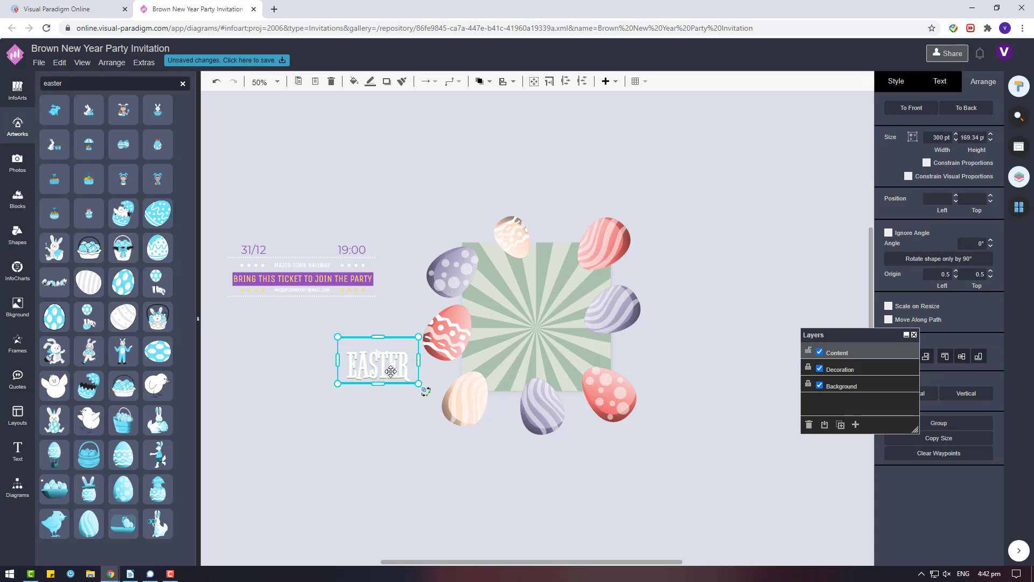
- Reposition the EASTER copy and pull its white lettering off the green text behind
mouse_move(391, 371)
left_mouse_down()
mouse_move(546, 298)
mouse_move(434, 420)
left_mouse_up()
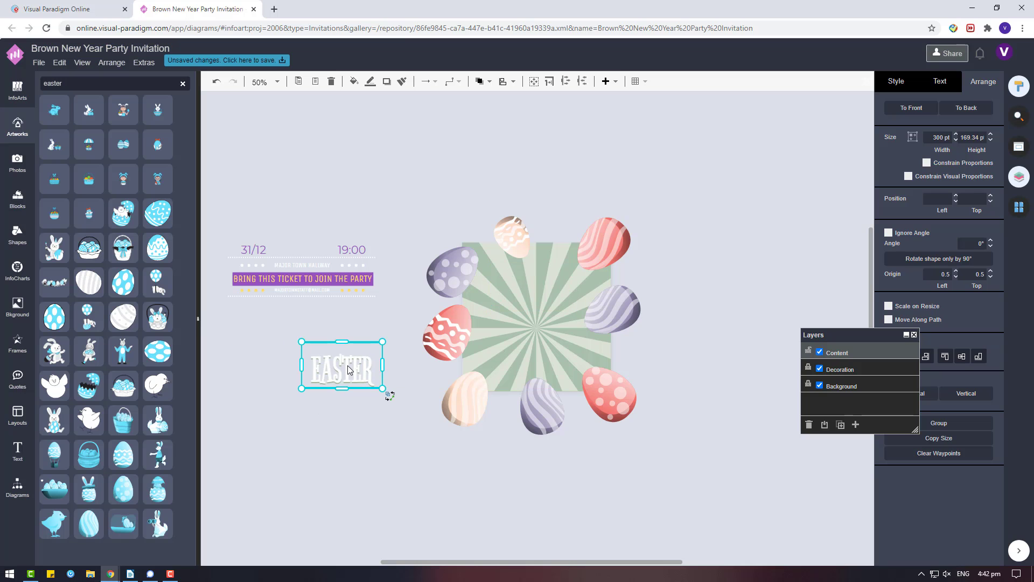
scroll(371, 479, "up", 3)
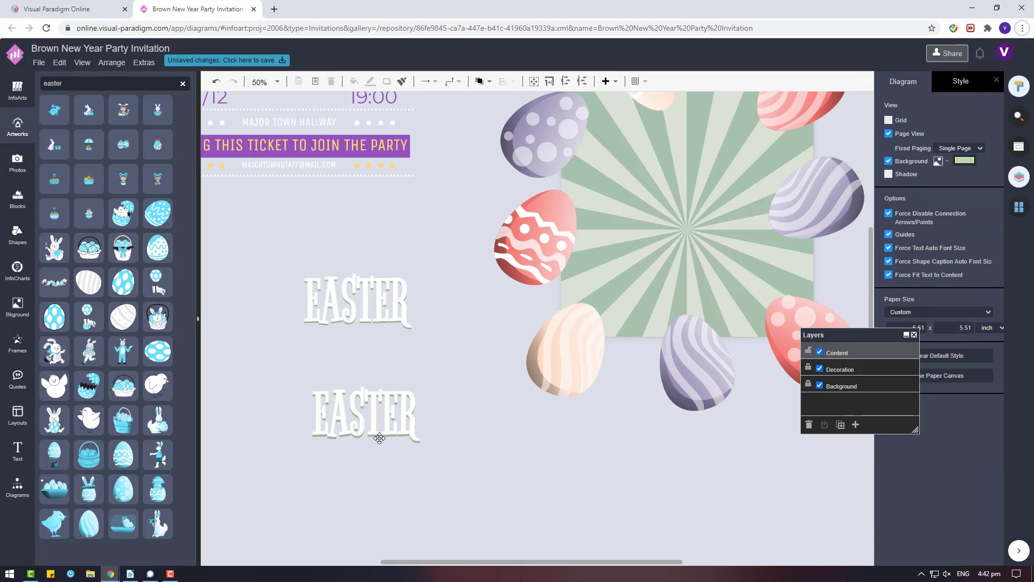
left_click(365, 417)
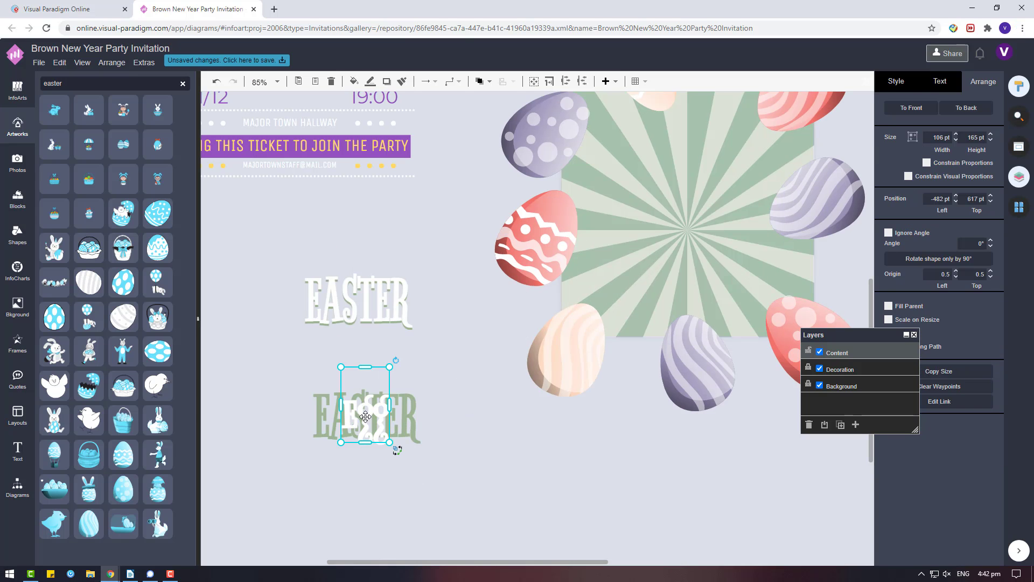
left_click(422, 418)
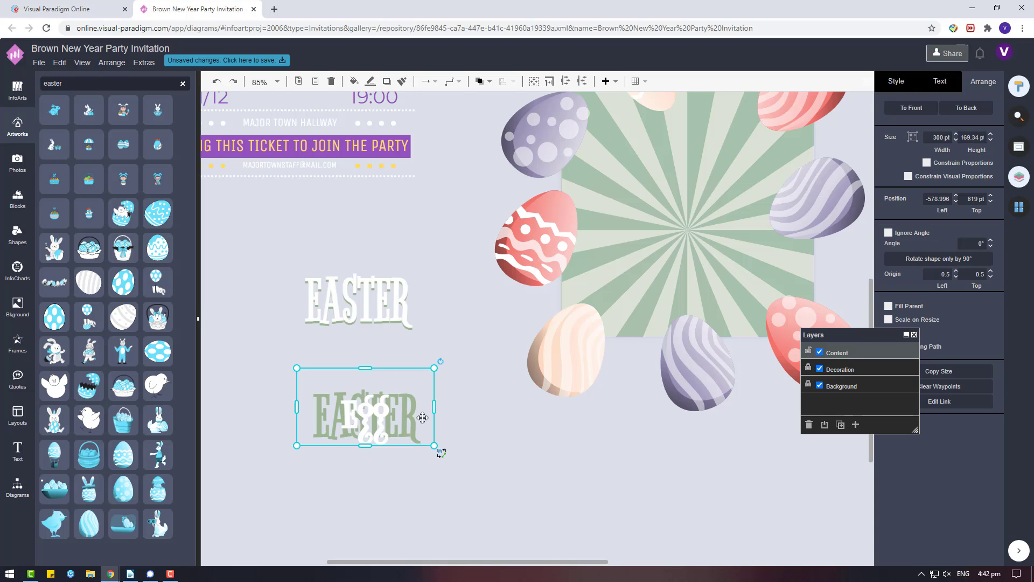
left_click_drag(365, 418, 290, 355)
- Retype the green copy's text as EGG
left_click(373, 427)
double_click(374, 426)
type("Egg")
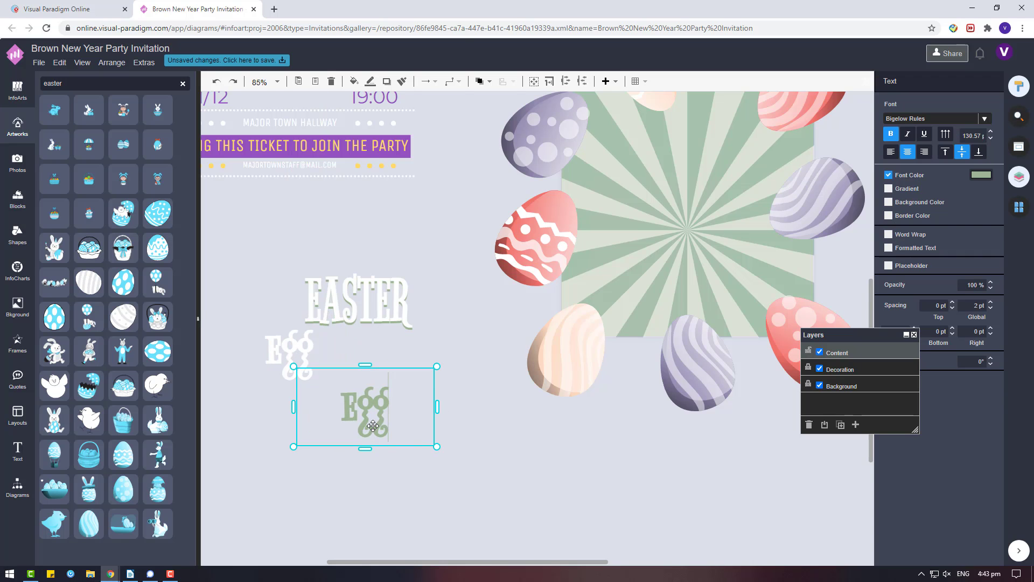
type("G")
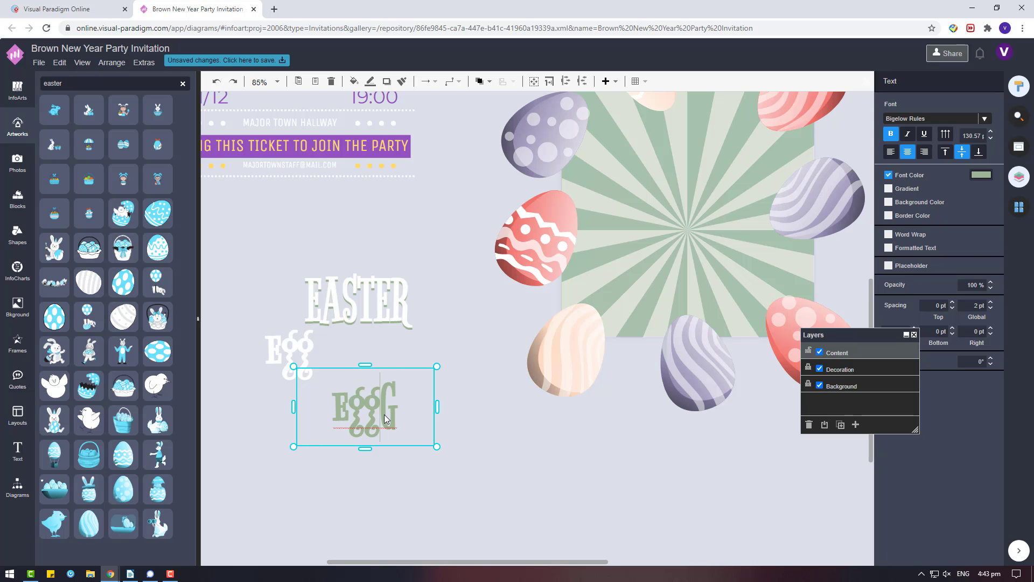
key("BackSpace")
key("BackSpace")
key("BackSpace")
type("EG")
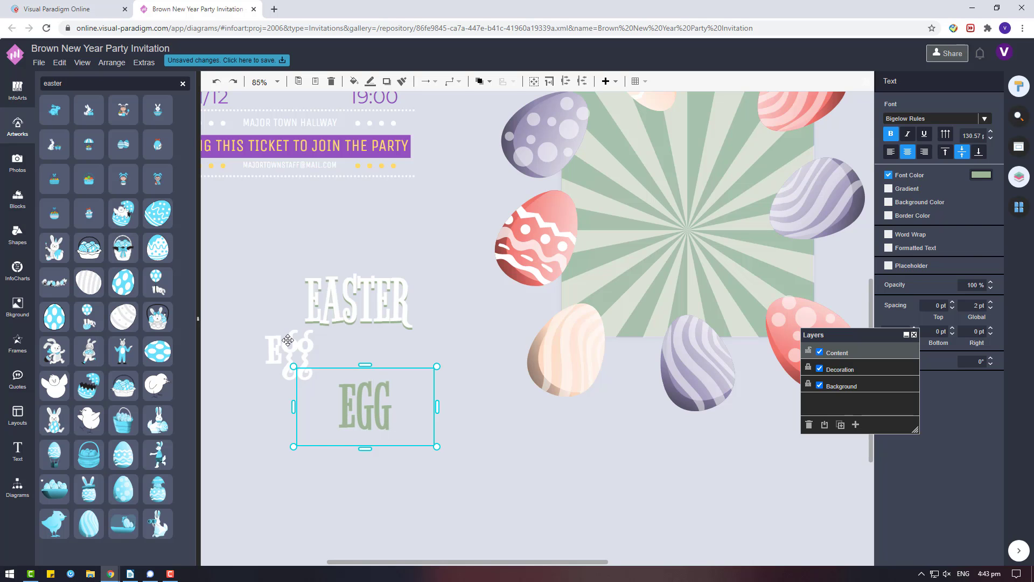
left_click(288, 350)
- Centre the white EGG over the green EGG and nudge the pair up
left_click(367, 415)
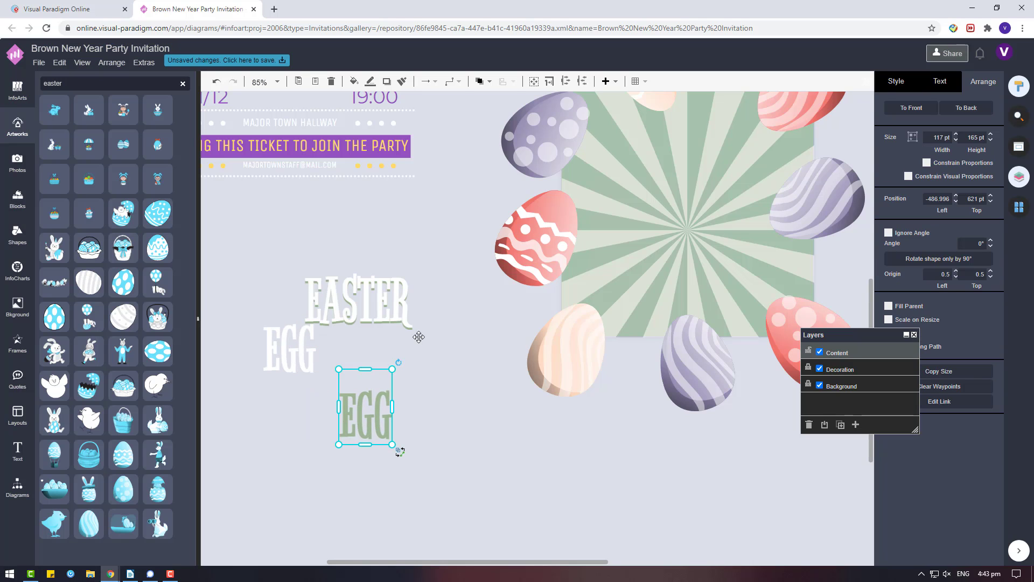
left_click(288, 345, "shift")
left_click(925, 356)
left_click_drag(889, 333, 861, 332)
left_click(912, 356)
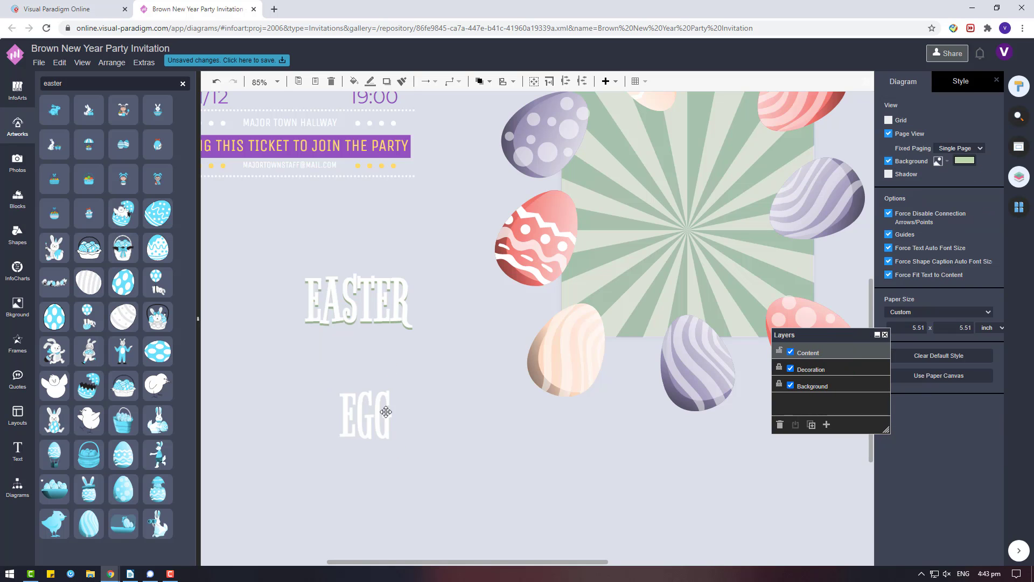
left_click(380, 409)
key("Up")
key("Up")
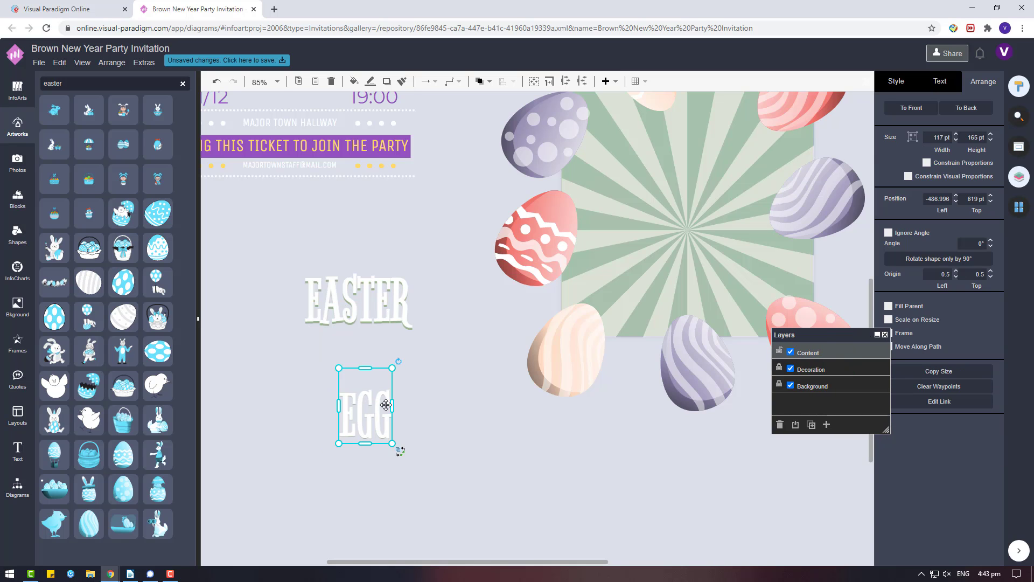
key("Up")
key("Up")
key("Up")
- Move EGG up under EASTER and place an EASTER copy right of EGG
left_click(422, 319)
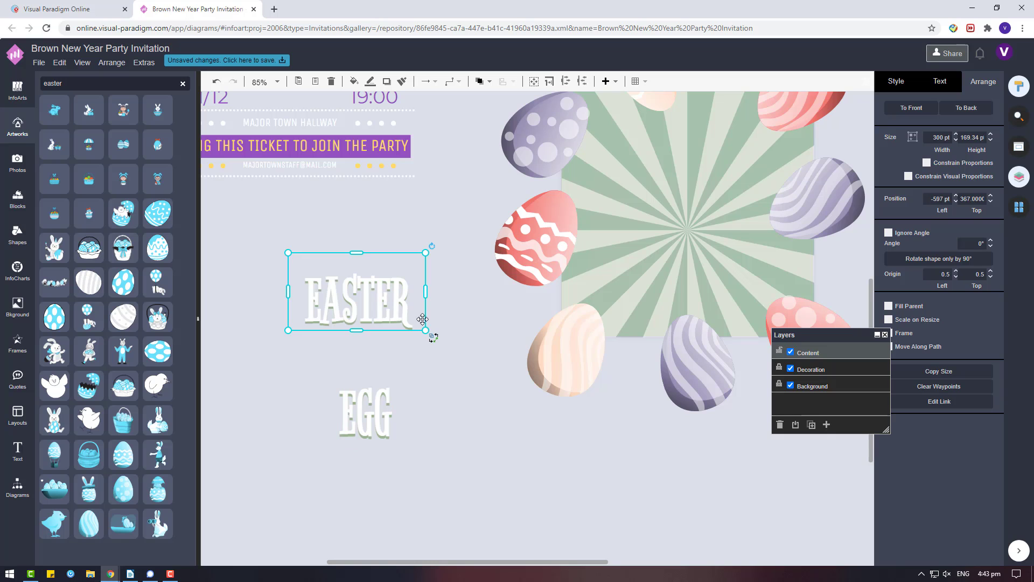
left_click(463, 363)
left_click(355, 327)
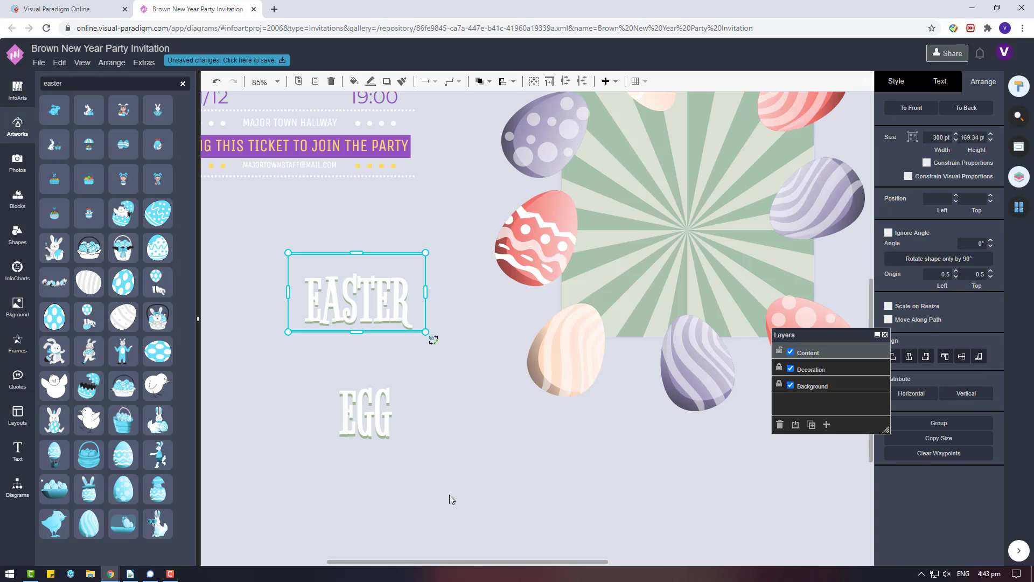
left_click_drag(450, 473, 264, 339)
left_click_drag(384, 397, 372, 356)
left_click_drag(432, 339, 396, 304)
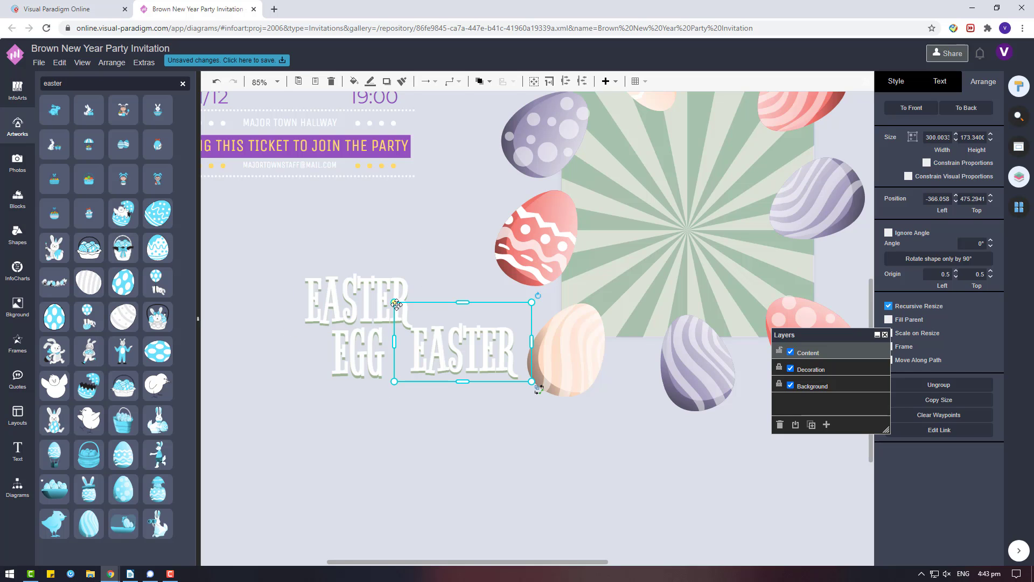
- Set the EASTER copy's font to Squada One and move it lower
left_click(947, 119)
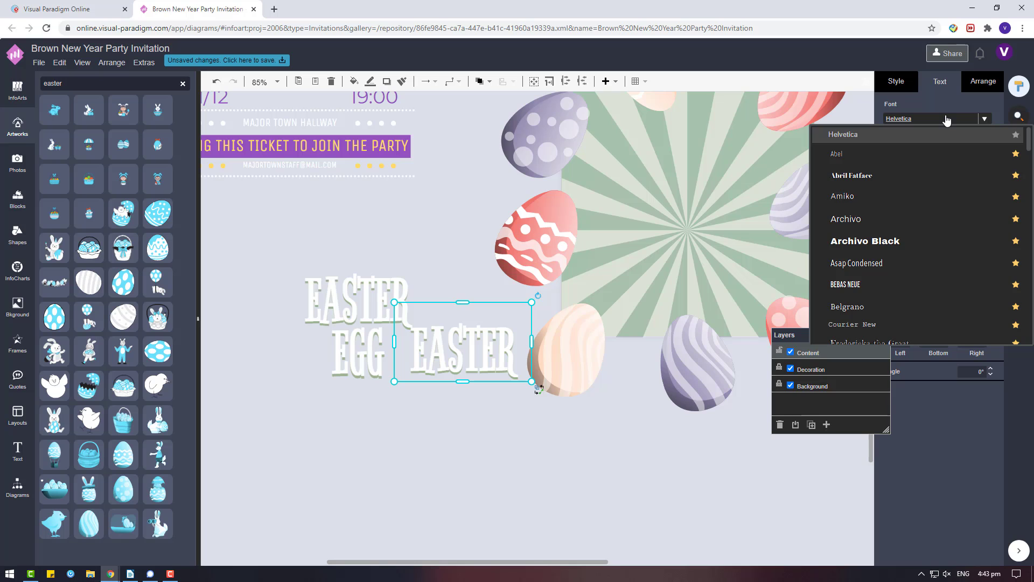
scroll(857, 265, "down", 3)
scroll(858, 266, "down", 4)
scroll(858, 265, "down", 4)
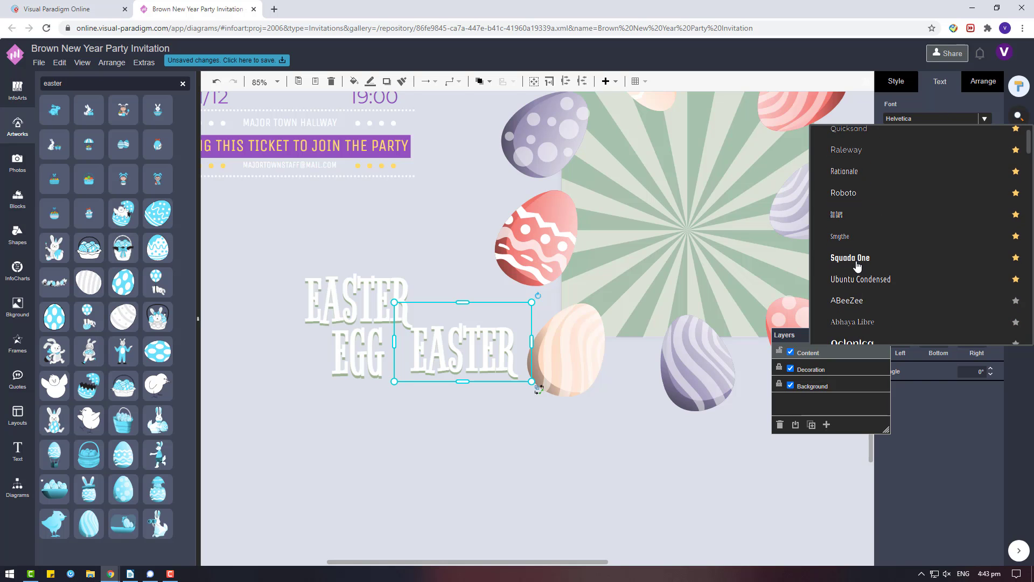
scroll(857, 265, "down", 3)
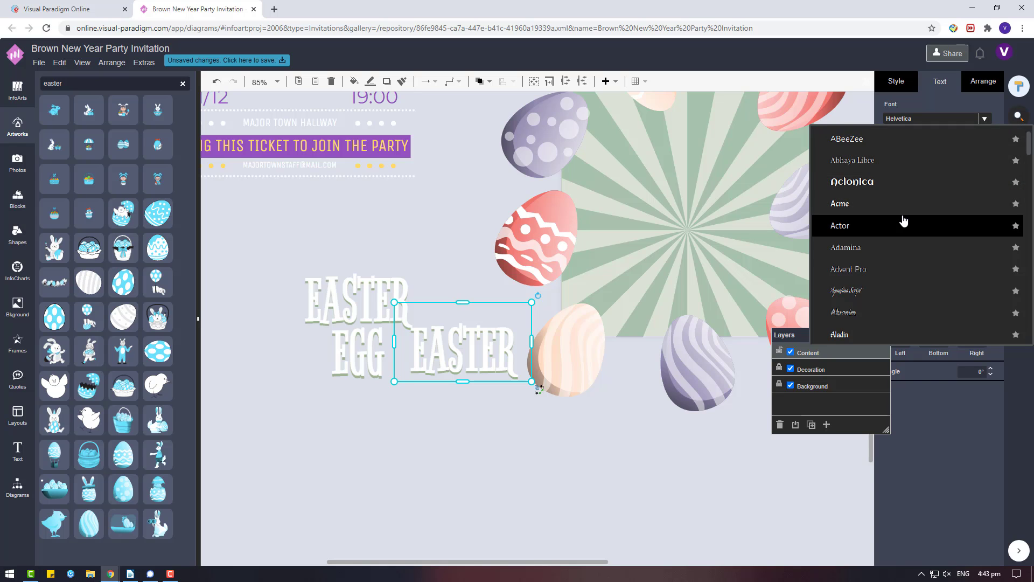
scroll(903, 221, "up", 3)
left_click(903, 254)
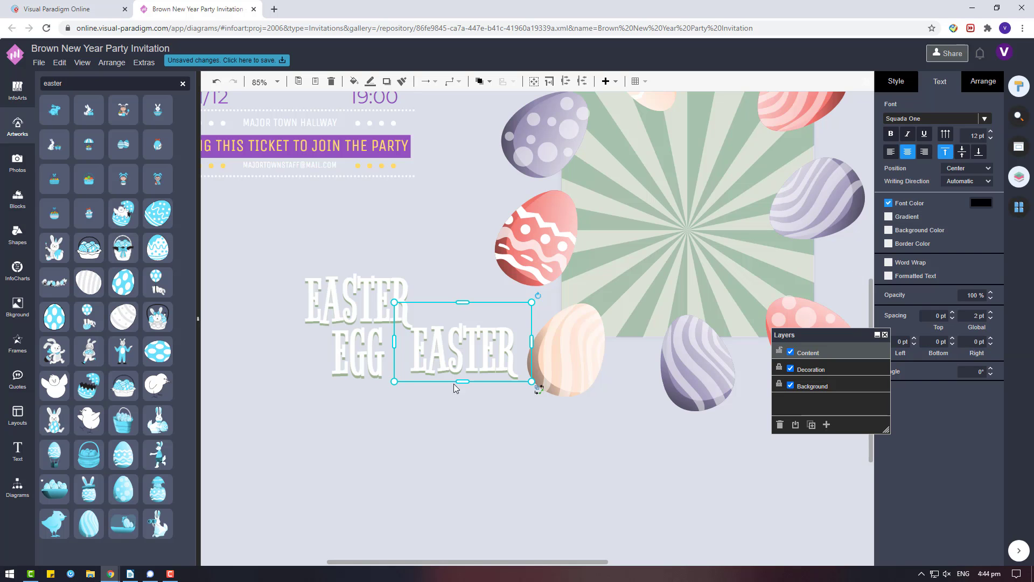
left_click_drag(491, 353, 501, 411)
right_click(501, 411)
key("Escape")
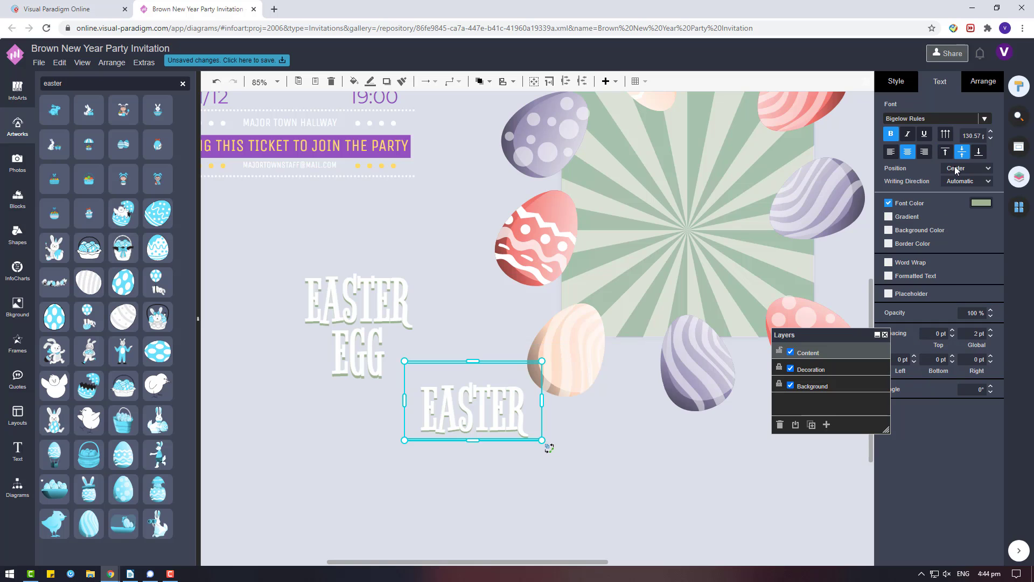
- Give the EASTER copy Squada One italic and start retyping its text
left_click(952, 121)
scroll(877, 286, "down", 2)
scroll(878, 277, "down", 3)
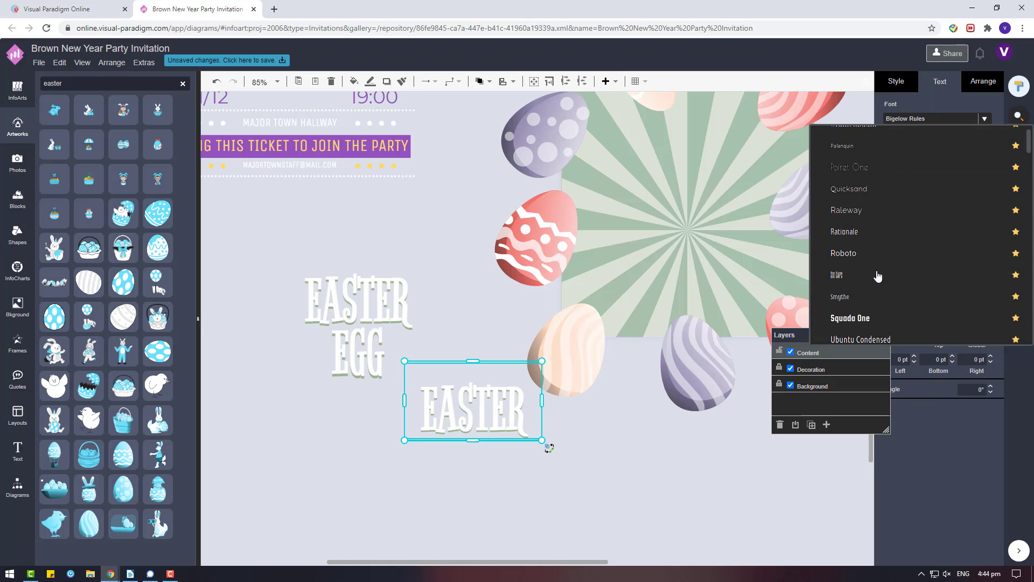
scroll(871, 317, "down", 3)
left_click(871, 318)
left_click(908, 134)
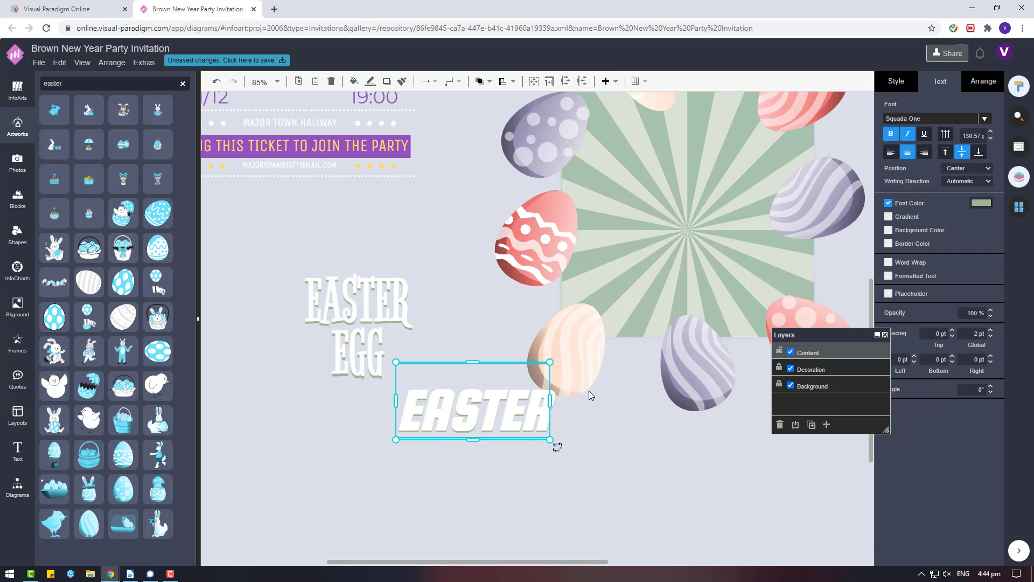
double_click(523, 407)
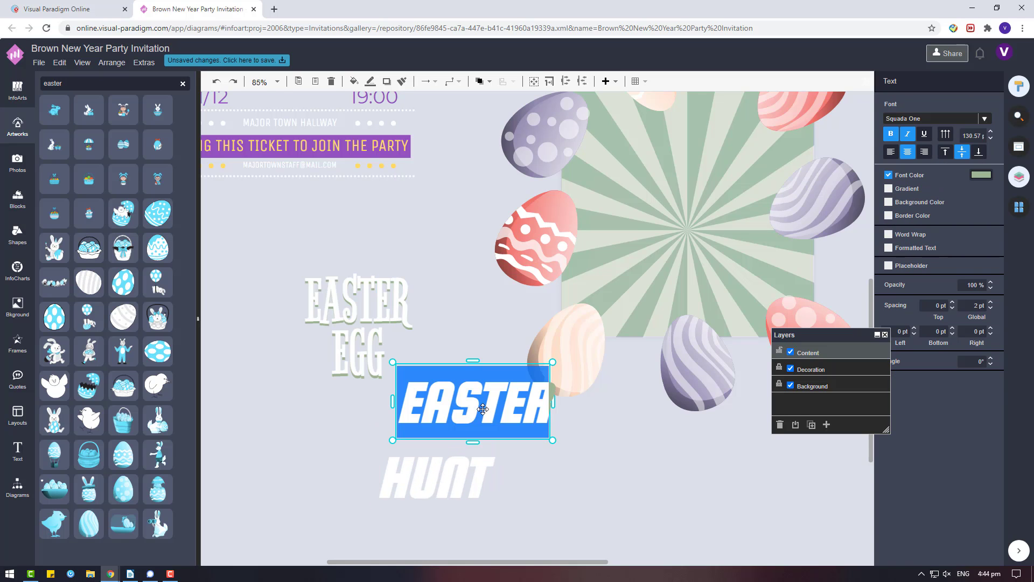
- Change the copy's text to HUNT and bottom-align the white and green HUNT texts
type("HUNT")
left_click(621, 489)
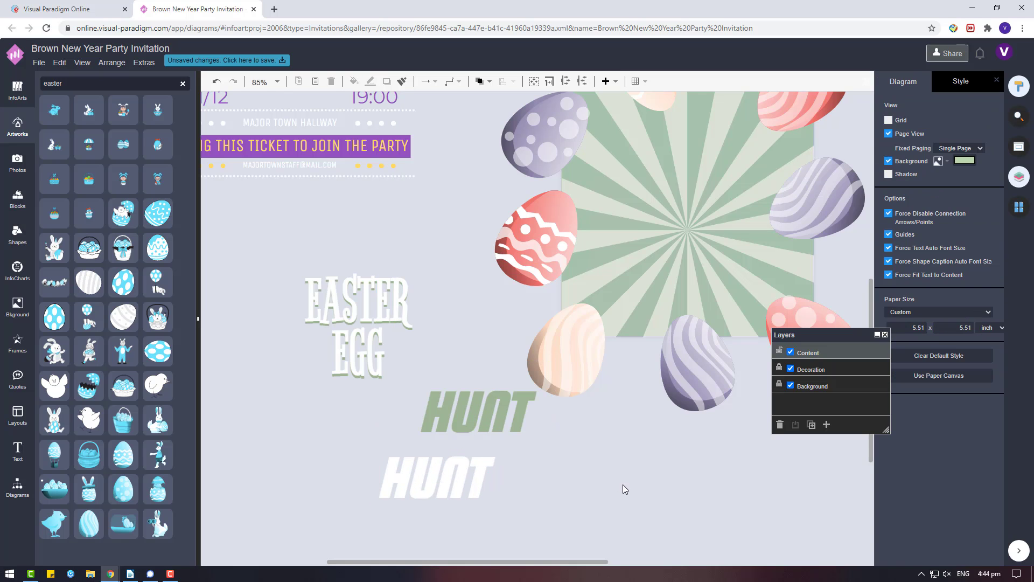
left_click_drag(442, 490, 483, 424)
left_click_drag(585, 490, 420, 358)
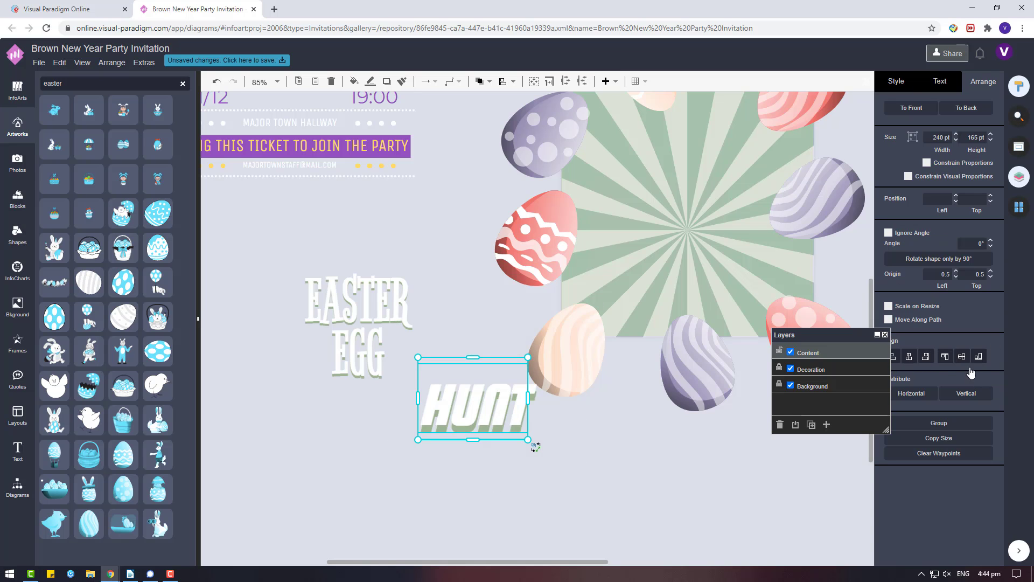
left_click(969, 369)
- Raise the white HUNT slightly so the green HUNT shows as a drop shadow
left_click(485, 407)
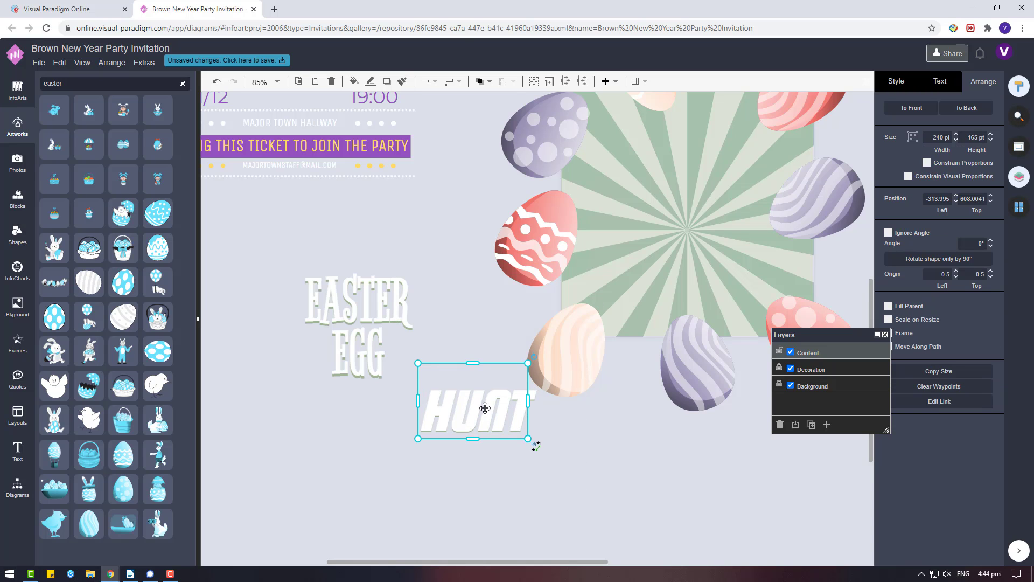
key("Up")
key("Up")
key("Up")
key("Up")
key("Up")
key("Up")
key("Up")
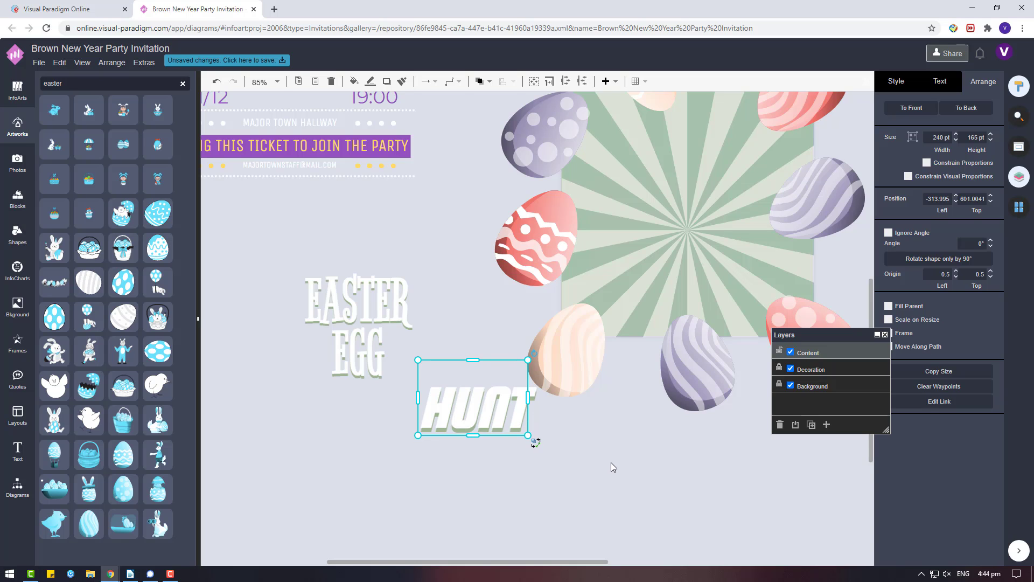
left_click(611, 462)
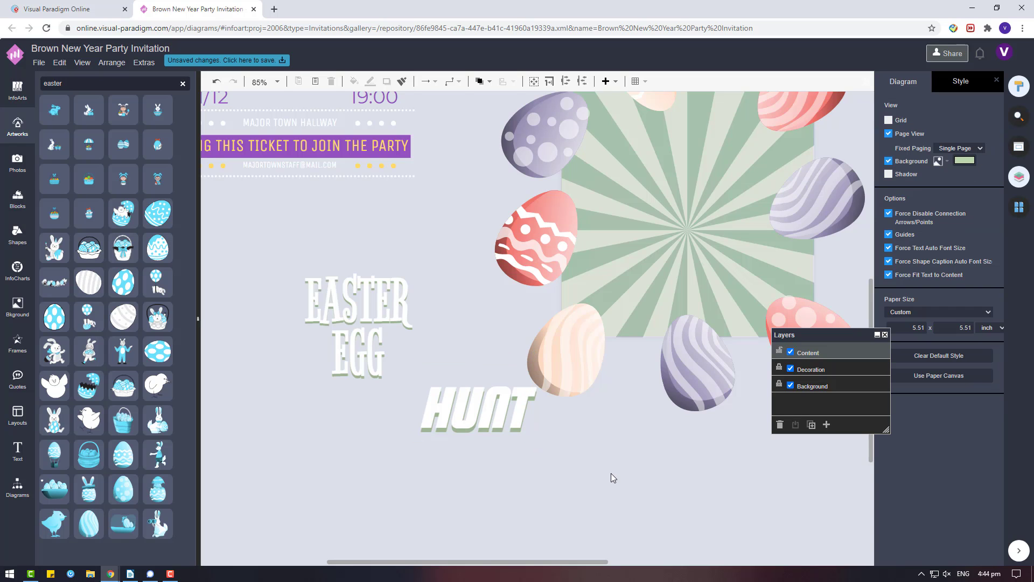
left_click(480, 391)
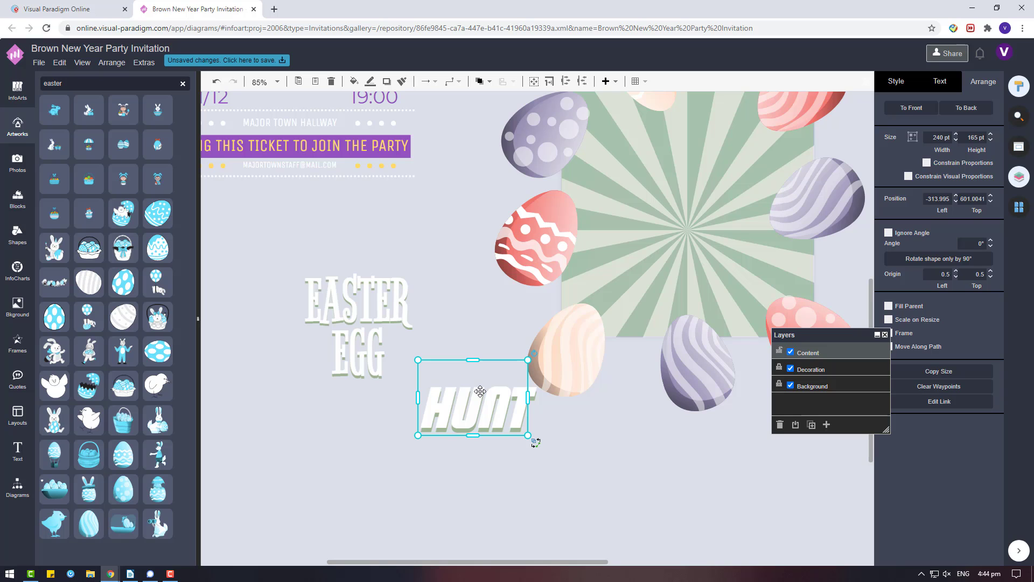
left_click(586, 473)
left_click(502, 394)
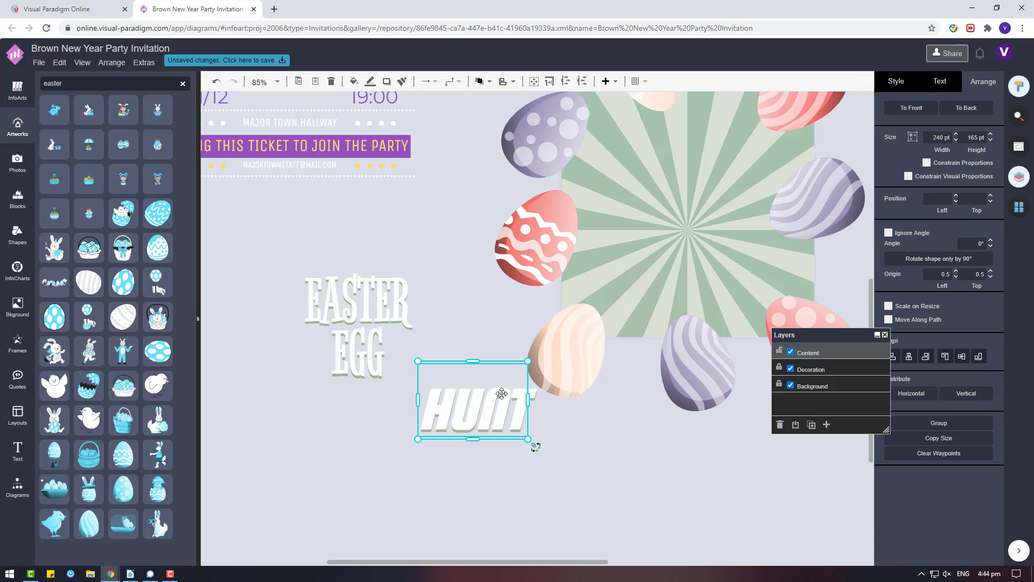
left_click(940, 82)
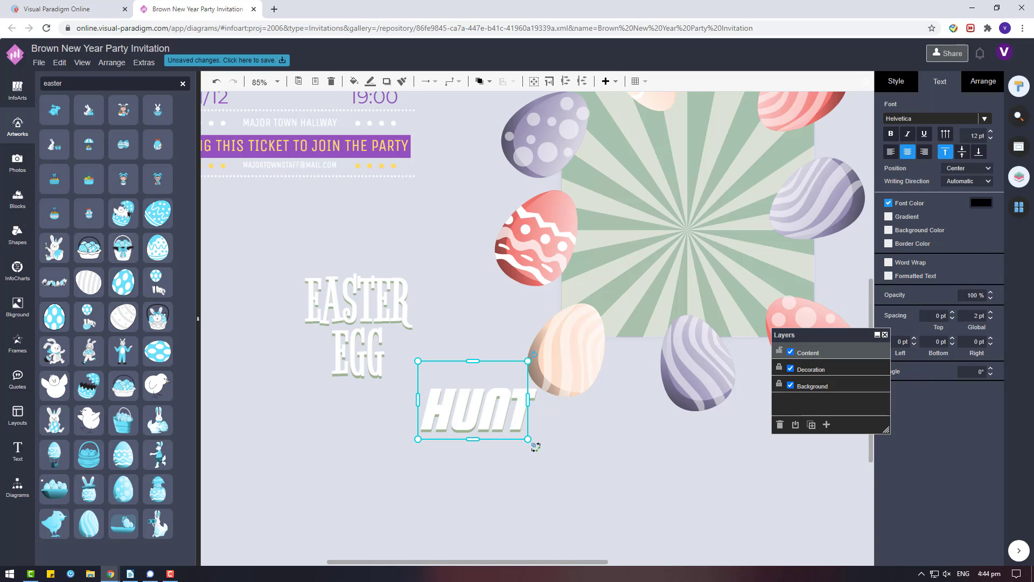
left_click(356, 345)
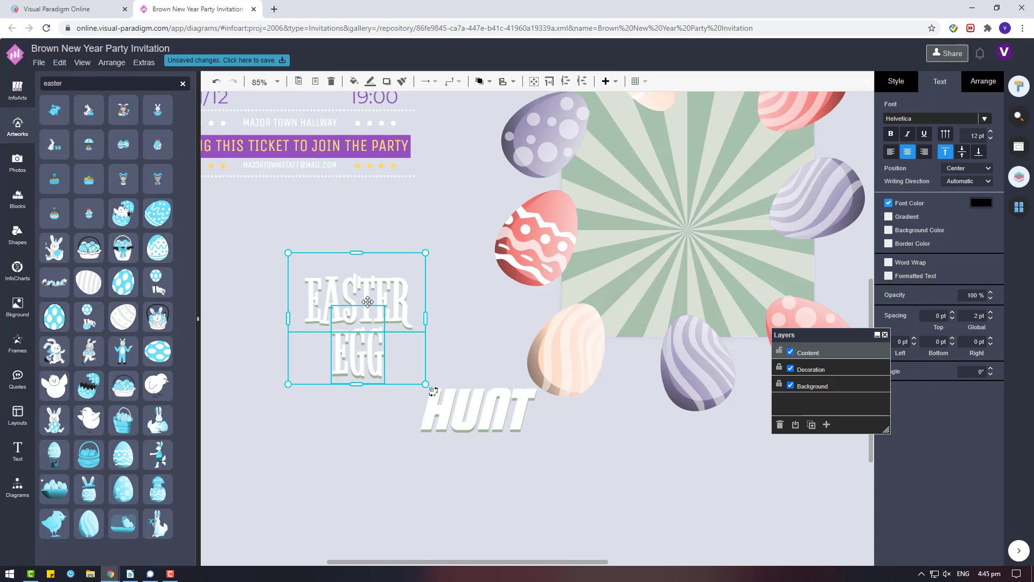
- Undo an accidental move of the EASTER EGG group onto the sunburst
scroll(368, 301, "up", 1)
left_click_drag(358, 353, 684, 201)
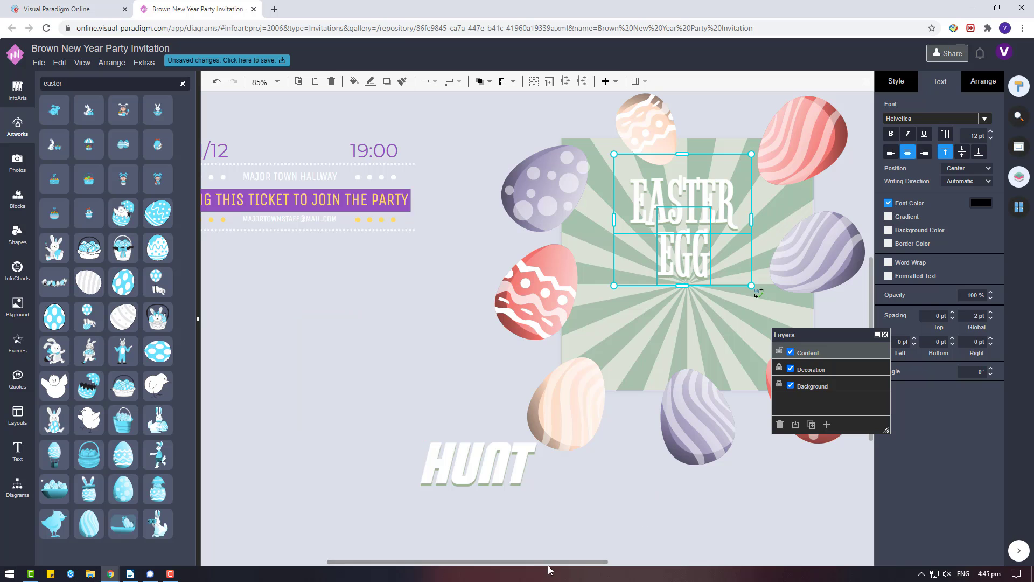
scroll(549, 566, "right", 3)
key("ctrl+z")
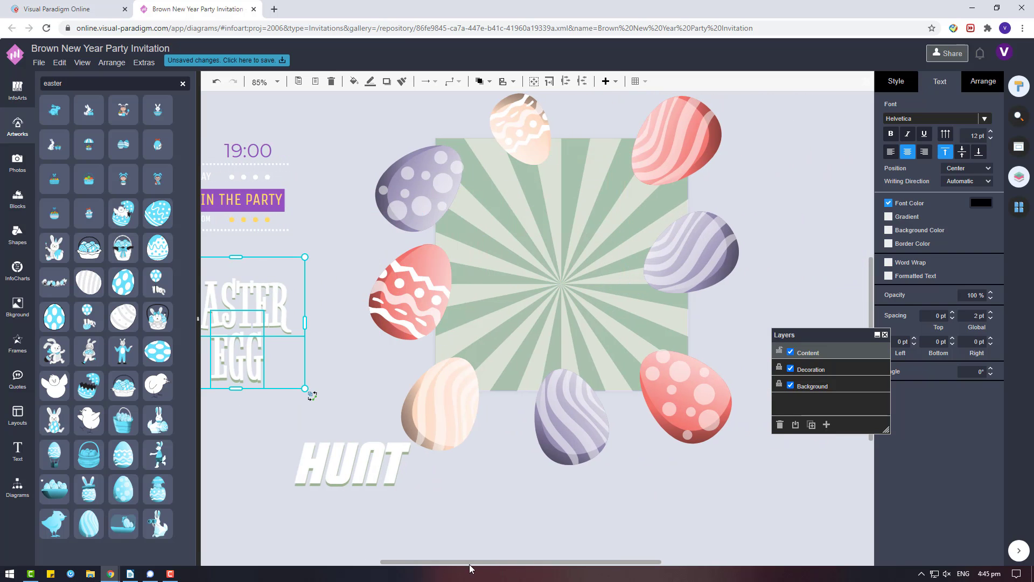
scroll(485, 567, "left", 5)
right_click(496, 310)
key("Escape")
- Duplicate the EASTER text to make a shadow copy
left_click(503, 298)
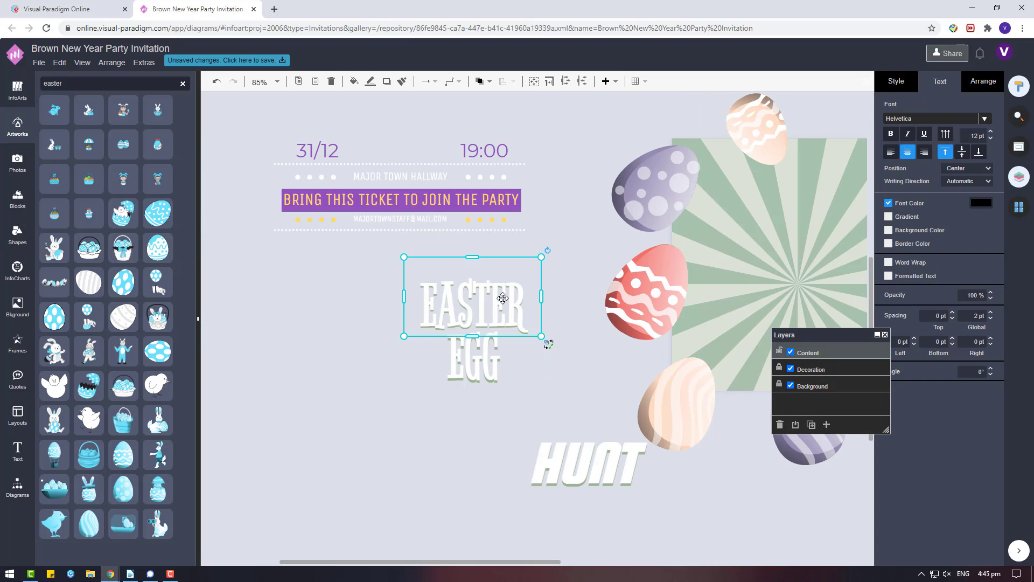
right_click(503, 298)
left_click(538, 436)
left_click(508, 324)
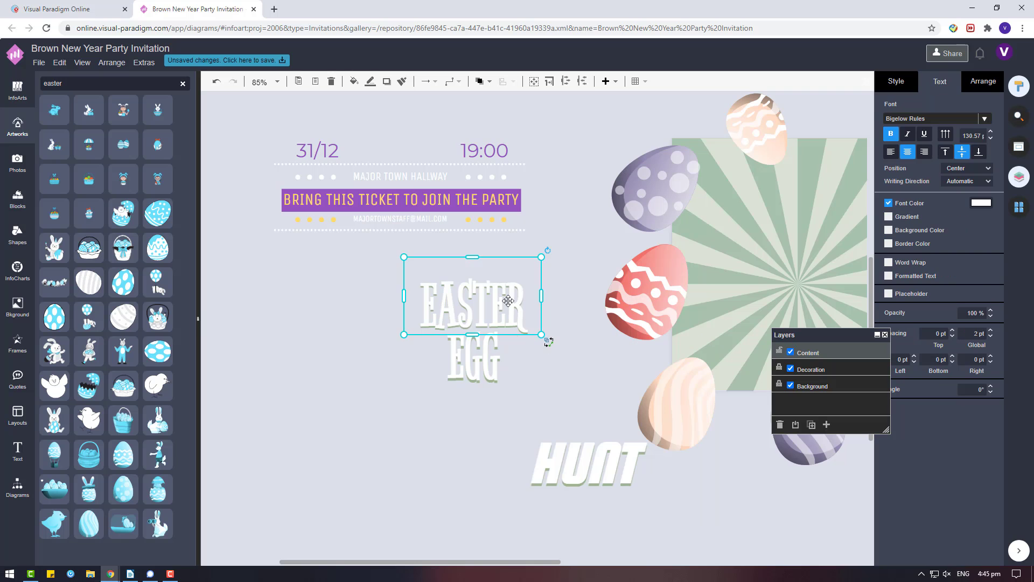
key("Escape")
left_click(517, 327)
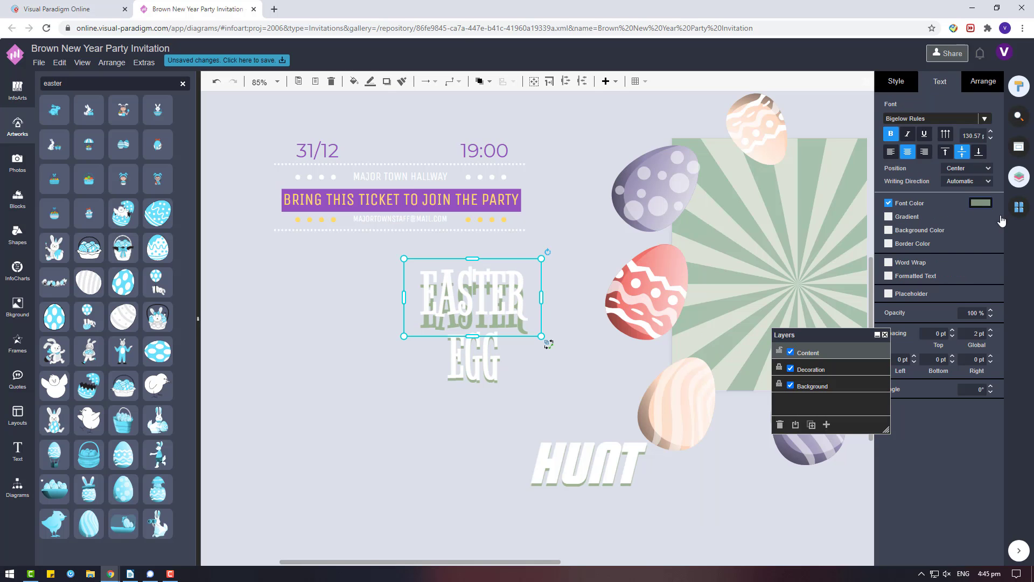
- Colour the EASTER shadow copy green so it sits behind the white lettering
left_click(980, 202)
left_click(820, 420)
left_click(494, 293)
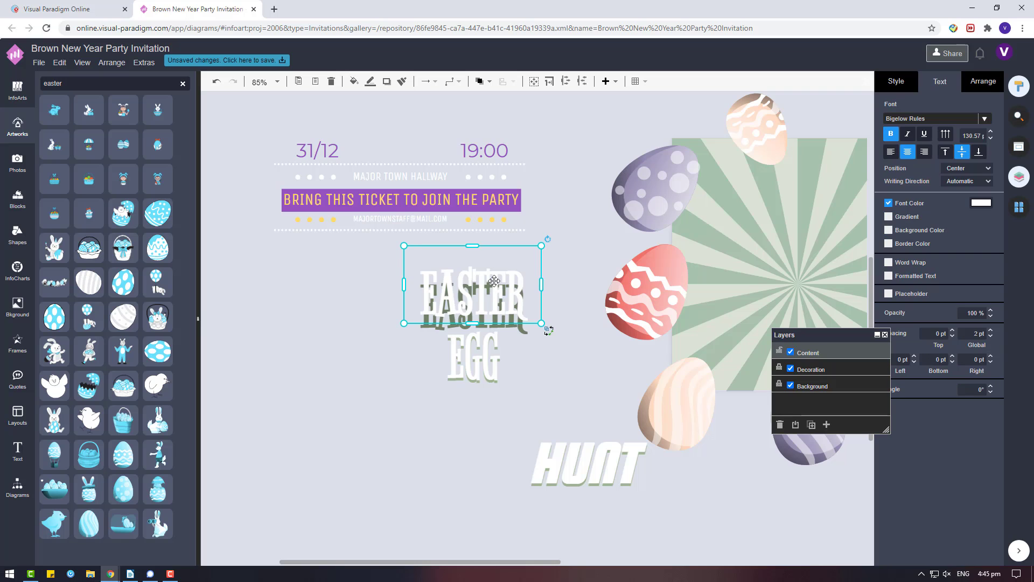
left_click(497, 386)
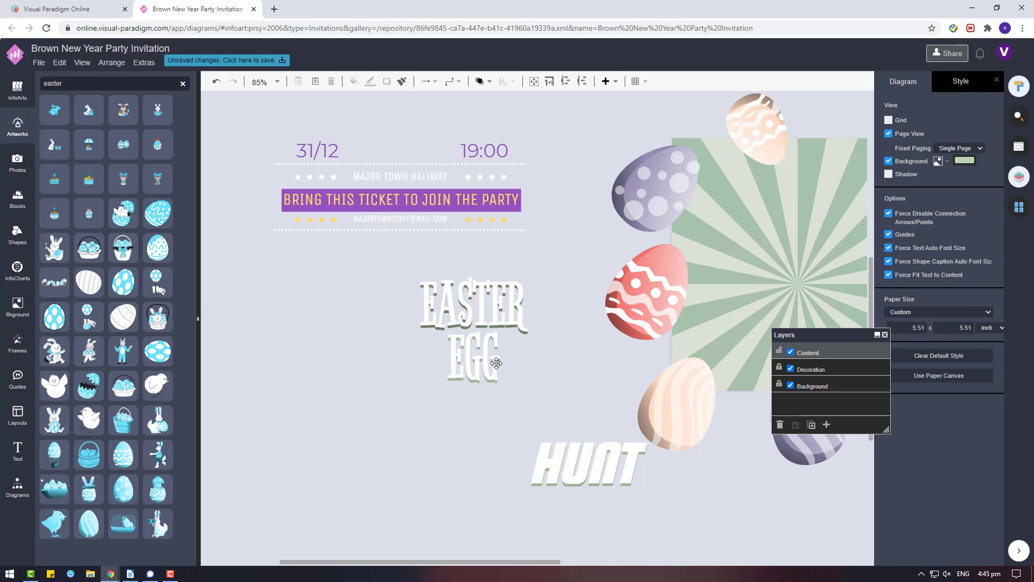
right_click(481, 342)
left_click(471, 382)
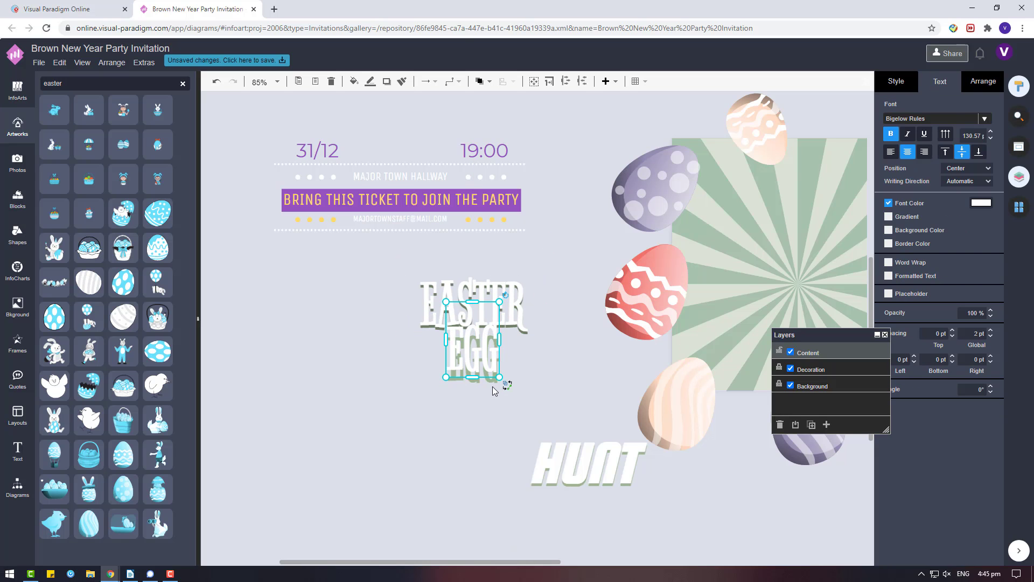
- Shift EGG down slightly and give it a new font colour
mouse_move(477, 373)
left_mouse_down()
mouse_move(480, 384)
mouse_move(484, 356)
left_mouse_up()
left_click(981, 203)
left_click(1007, 443)
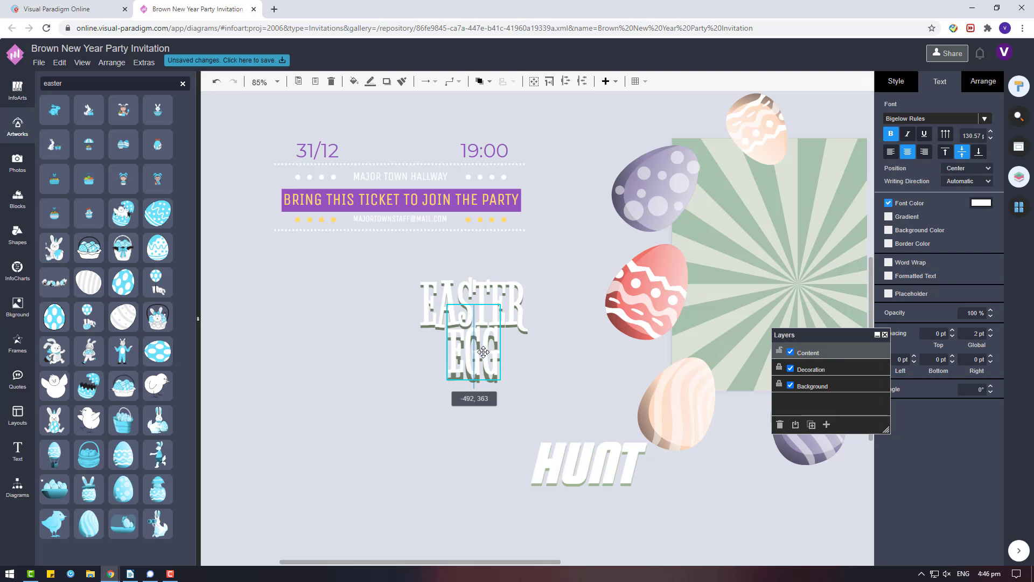
- Recolour the green HUNT shadow to the darker green 6F8068
left_click(590, 463)
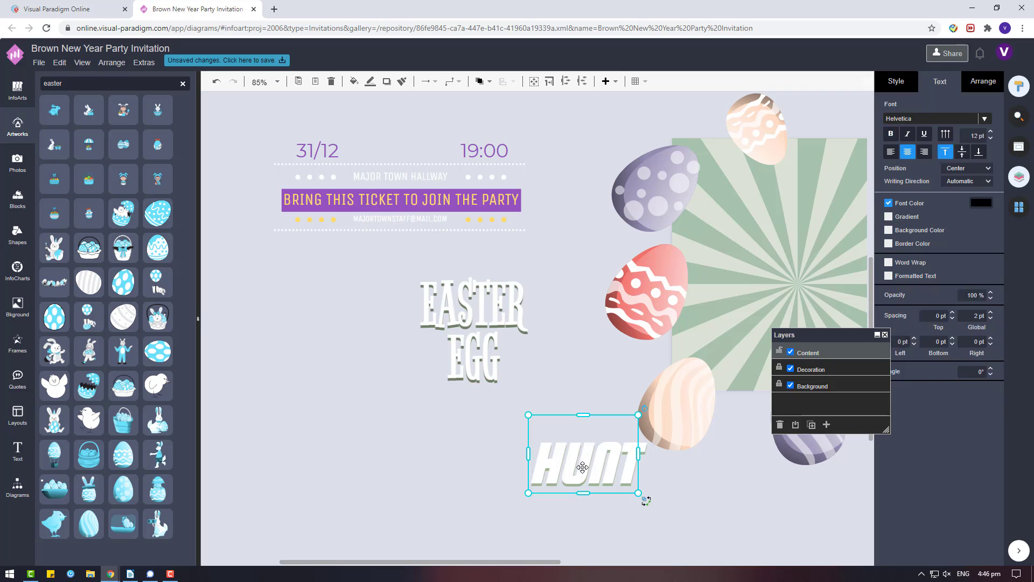
left_click_drag(590, 463, 493, 462)
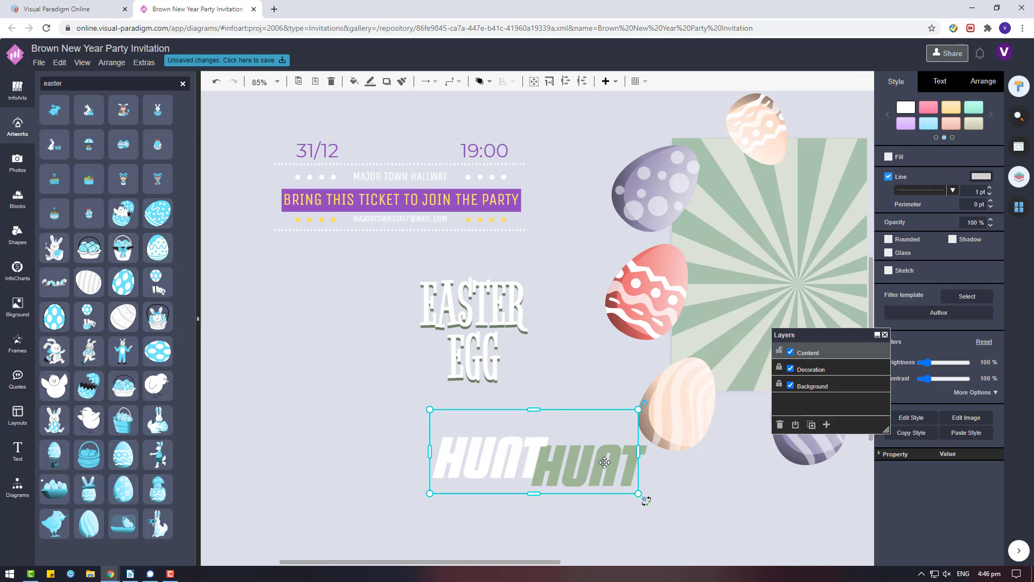
left_click(605, 462)
left_click(939, 81)
left_click(981, 203)
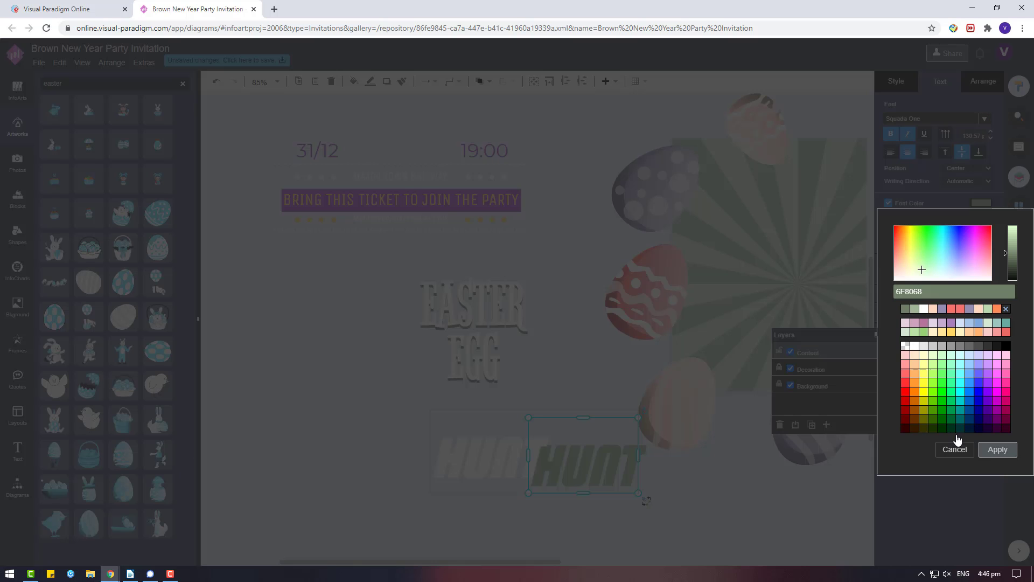
left_click(997, 449)
left_click(393, 487)
- Bring the white HUNT to the front and place it over its shadow under EGG
left_click(513, 454)
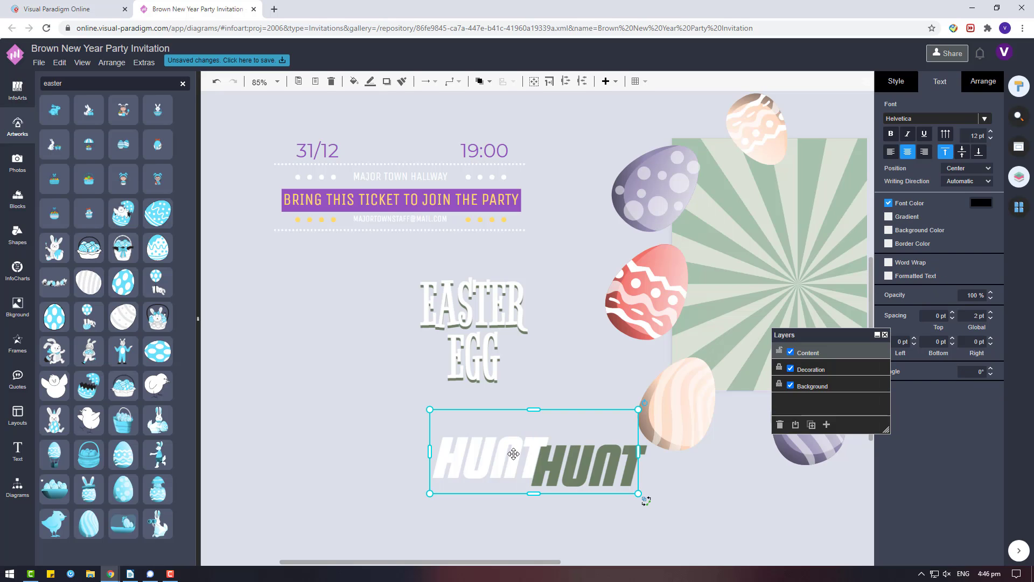
right_click(513, 454)
left_click(533, 478)
left_click_drag(503, 444, 431, 443)
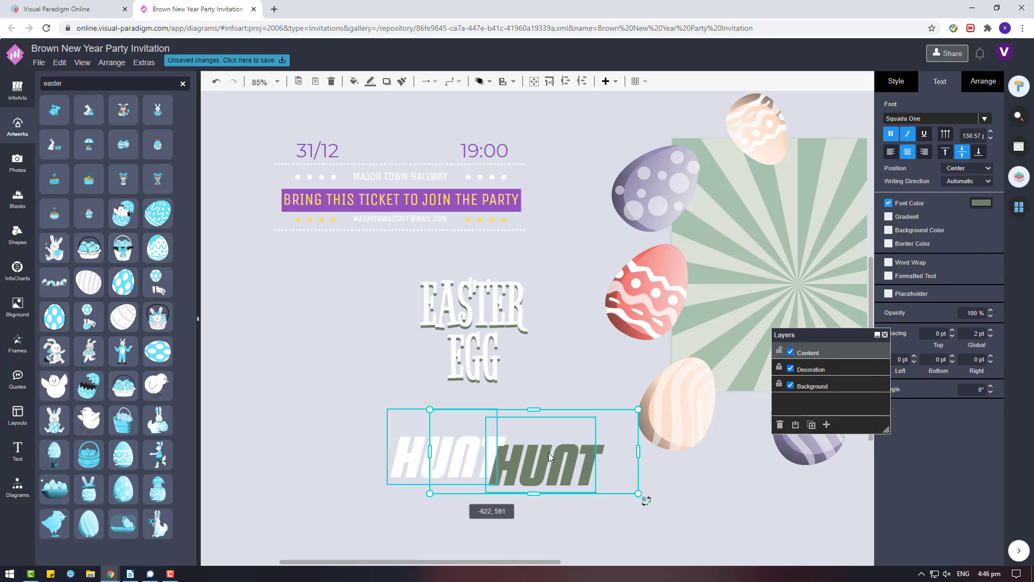
right_click(431, 442)
left_click(646, 496)
mouse_move(462, 473)
left_mouse_down()
mouse_move(550, 469)
mouse_move(496, 422)
left_mouse_up()
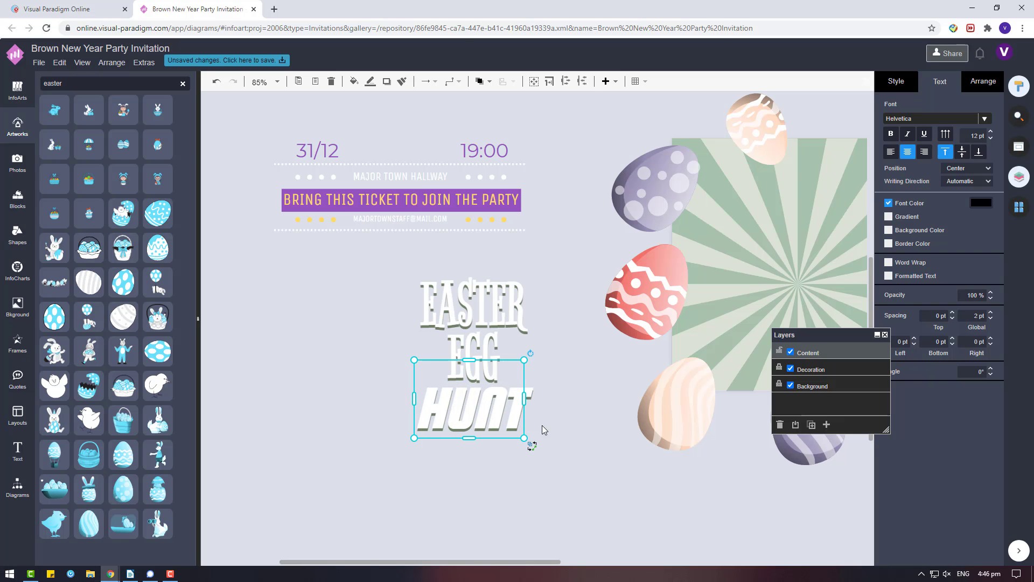
- Move EASTER onto the top of the sunburst and enlarge its text box
left_click_drag(380, 270, 617, 472)
left_click_drag(472, 424, 503, 416)
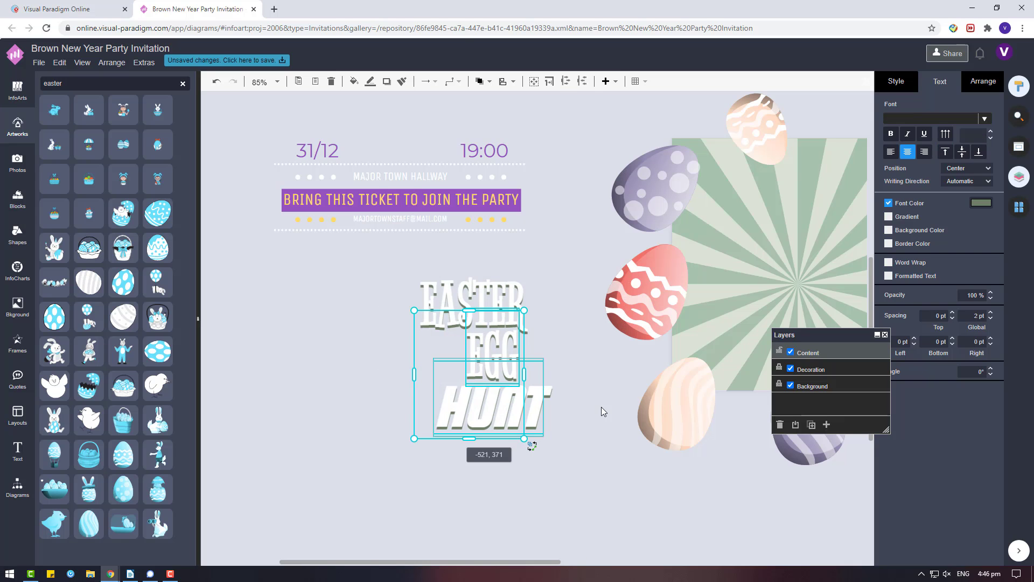
key("ctrl+z")
left_click(472, 301)
mouse_move(472, 301)
left_mouse_down()
mouse_move(641, 192)
mouse_move(680, 193)
left_mouse_up()
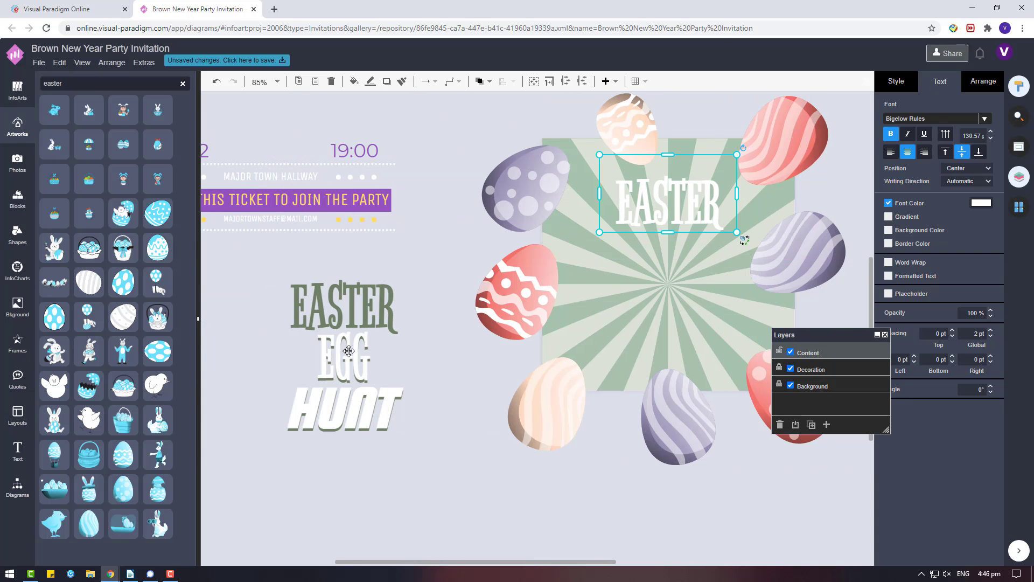
key("ctrl+z")
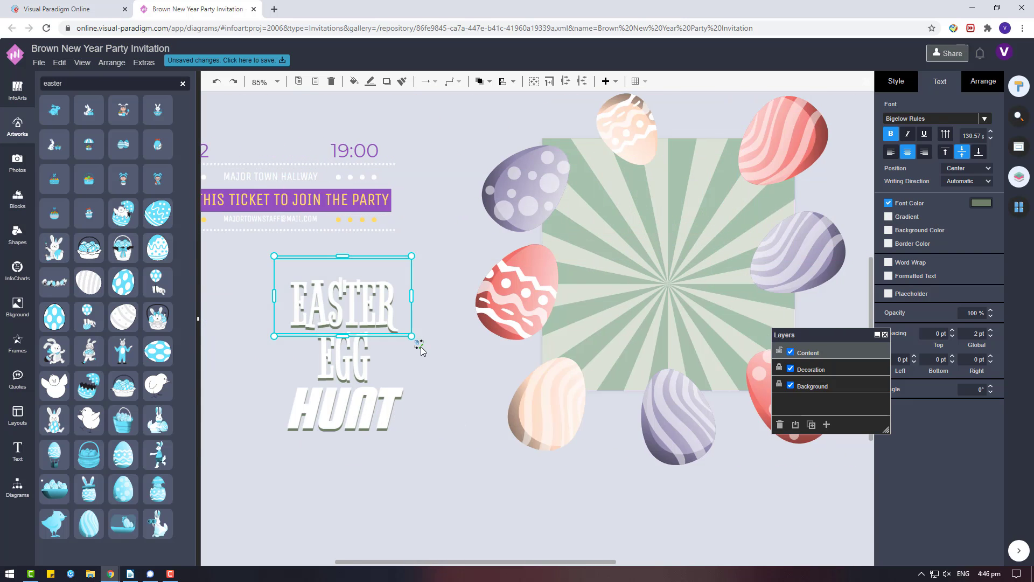
mouse_move(390, 311)
left_mouse_down()
mouse_move(680, 211)
mouse_move(732, 252)
left_mouse_up()
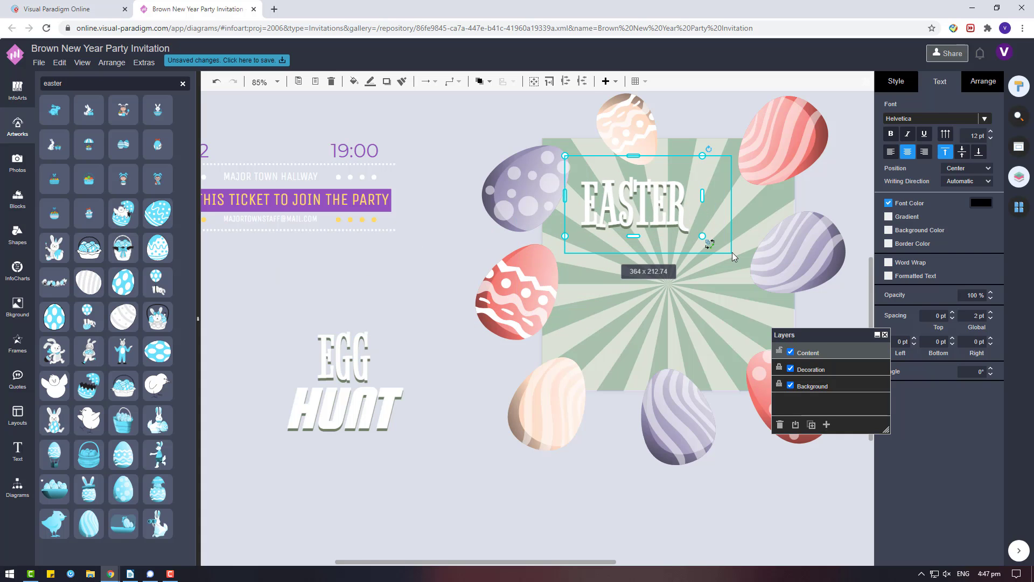
left_click_drag(647, 205, 667, 195)
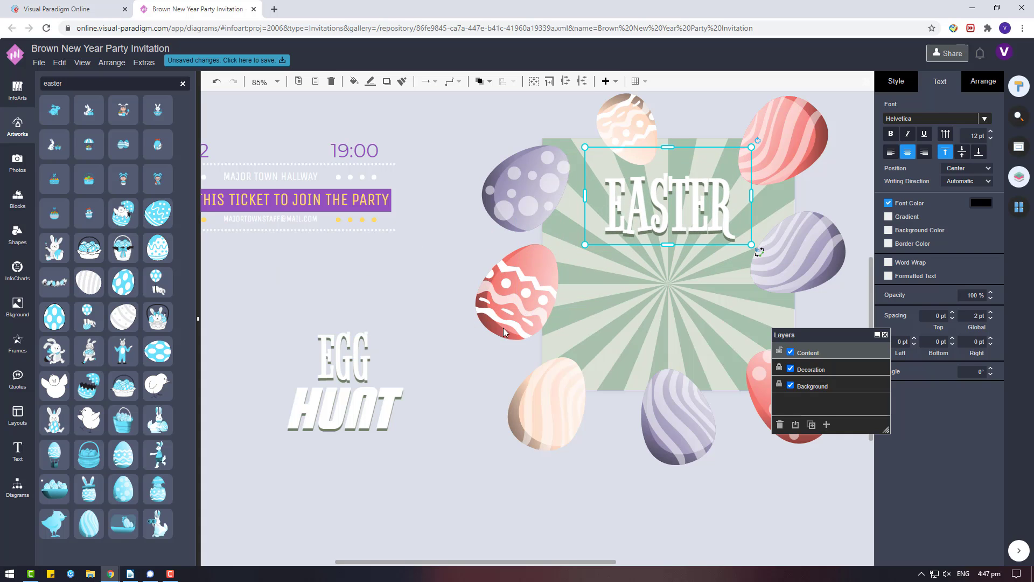
- Move EGG and HUNT onto the sunburst, stacked below EASTER
left_click(345, 377)
left_click_drag(350, 369, 674, 251)
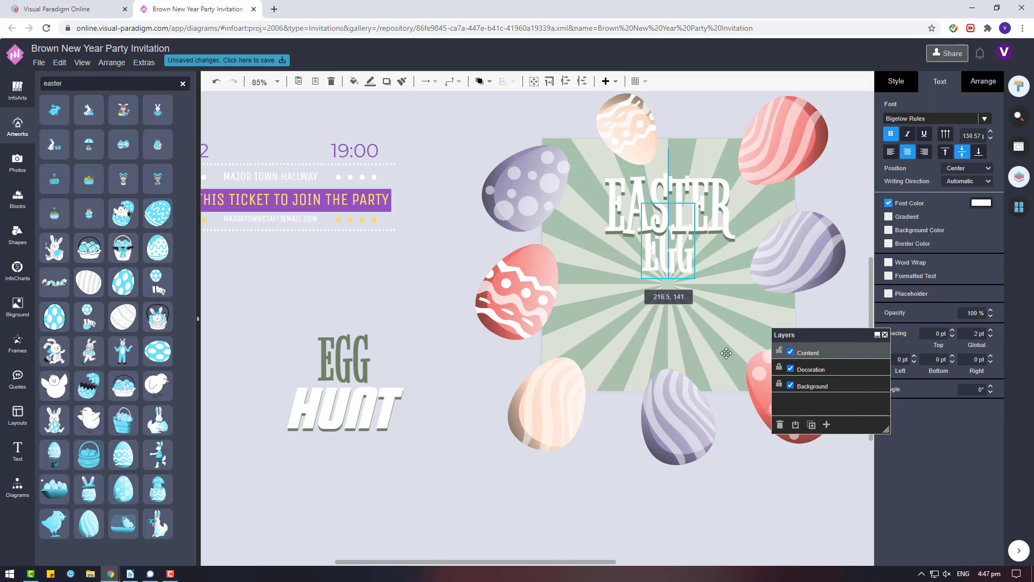
right_click(688, 253)
left_click(347, 295)
left_click(399, 385)
left_click(351, 346)
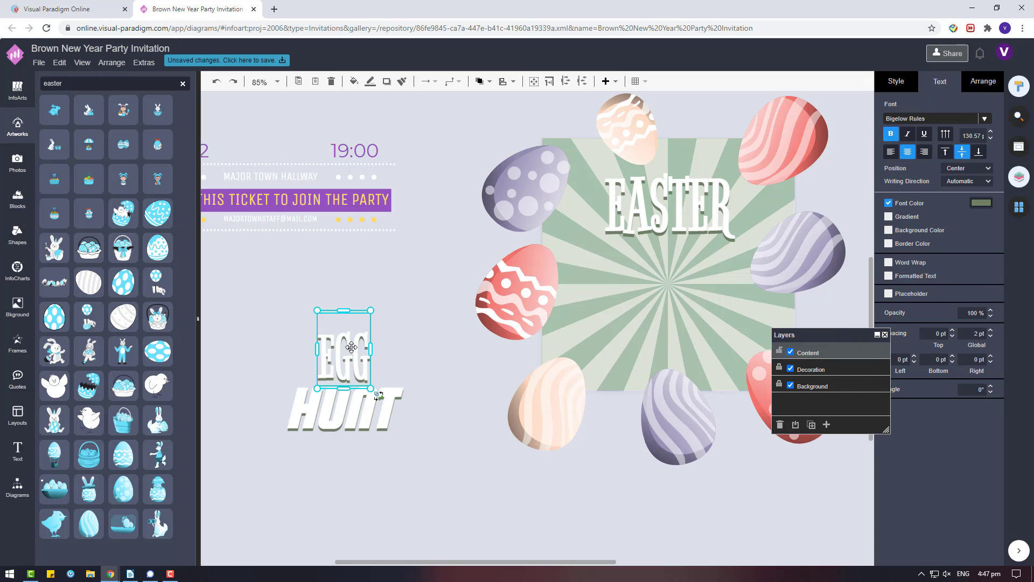
right_click(351, 346)
left_click(301, 386)
left_click_drag(347, 364, 664, 254)
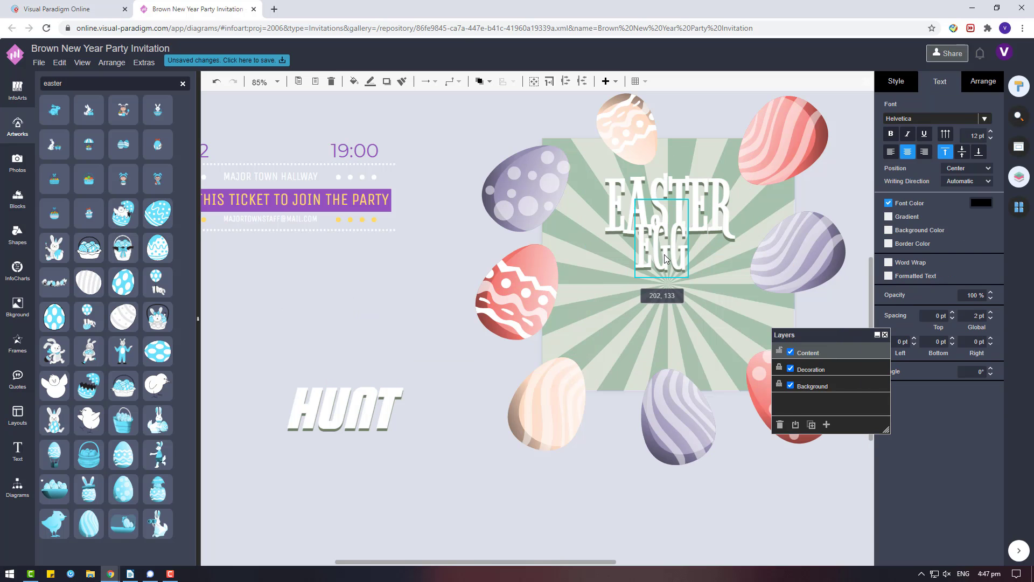
left_click_drag(374, 418, 698, 303)
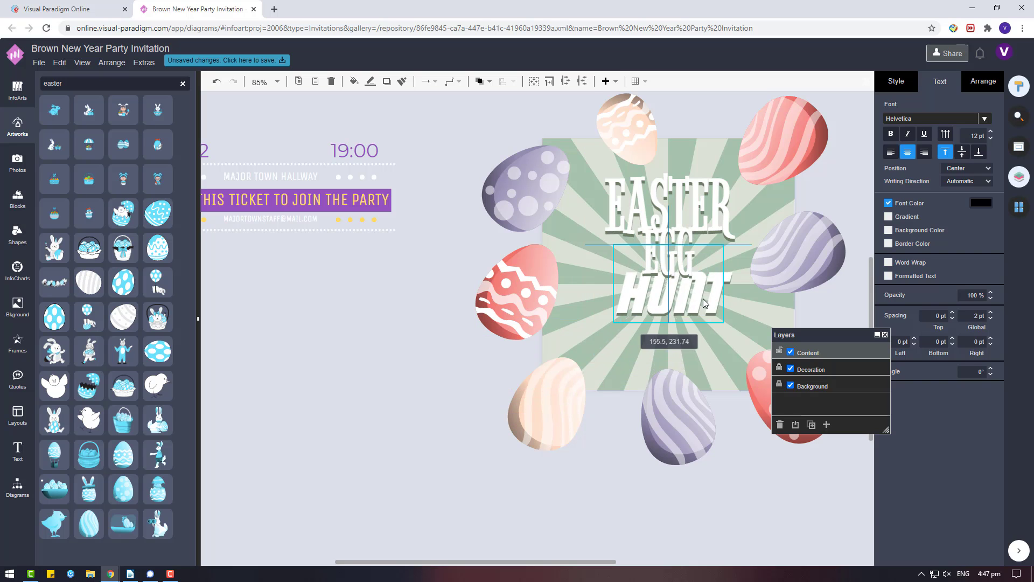
left_click(360, 319)
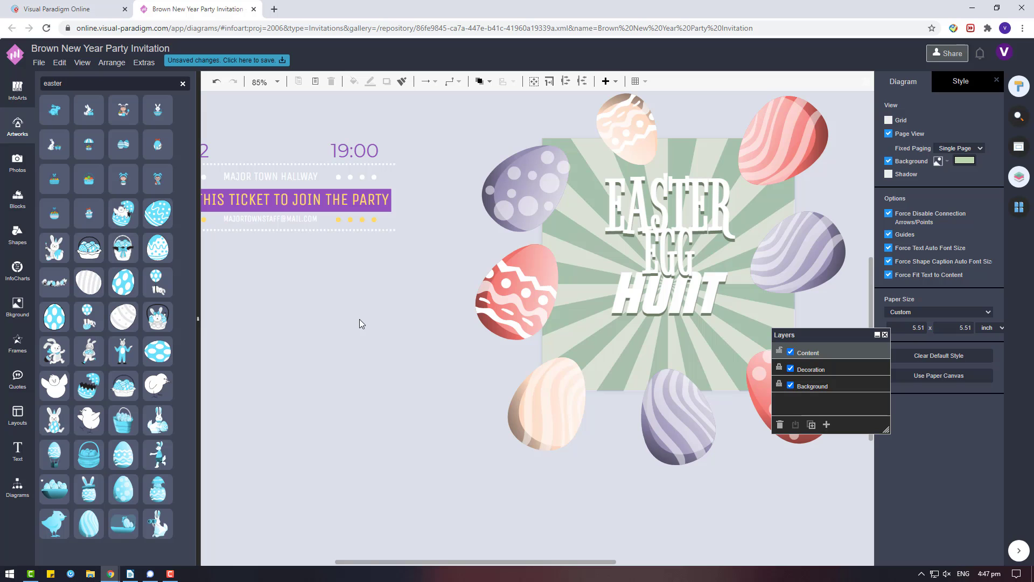
- Resize EASTER, EGG and HUNT and centre each one on the sunburst
scroll(722, 303, "up", 1)
left_click(716, 248)
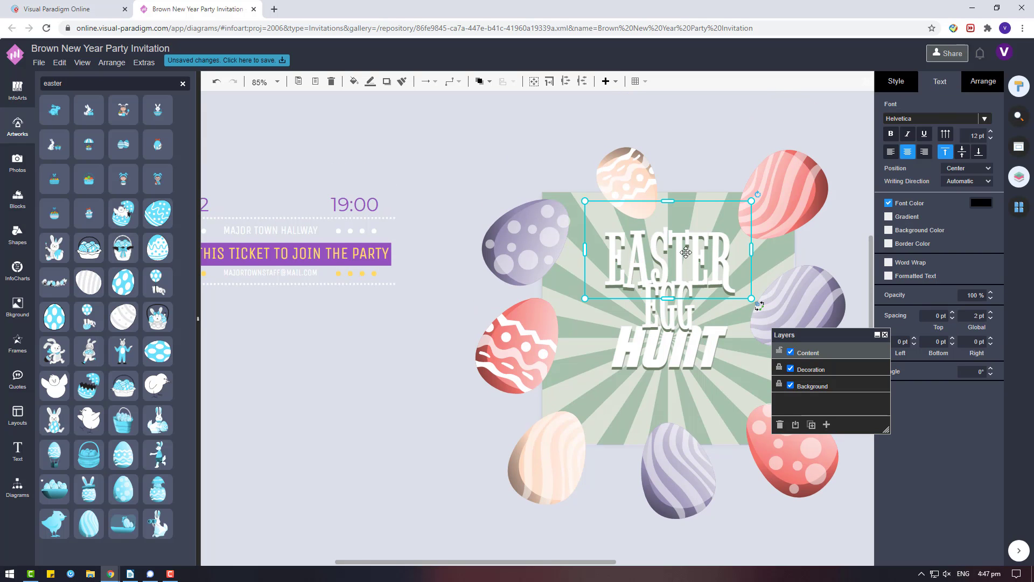
left_click_drag(751, 196, 725, 213)
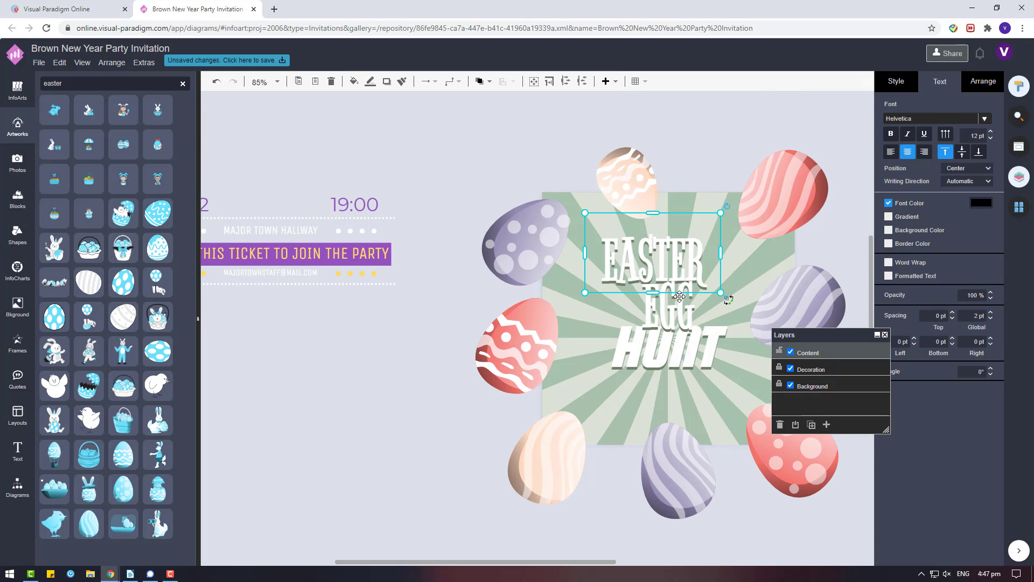
left_click_drag(684, 245, 696, 240)
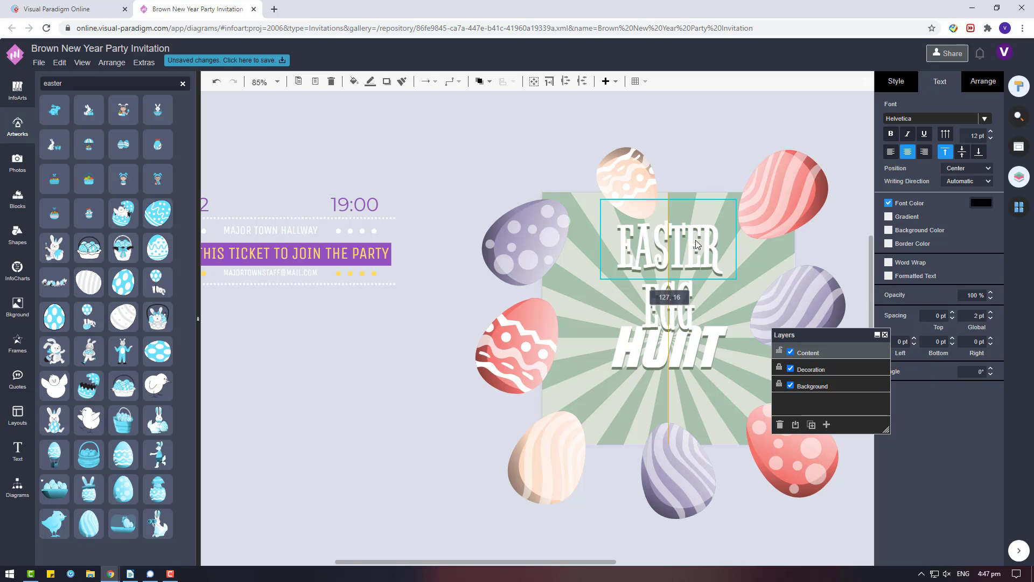
left_click(671, 291)
left_click_drag(681, 308, 677, 288)
left_click(717, 337)
left_click_drag(705, 321, 696, 325)
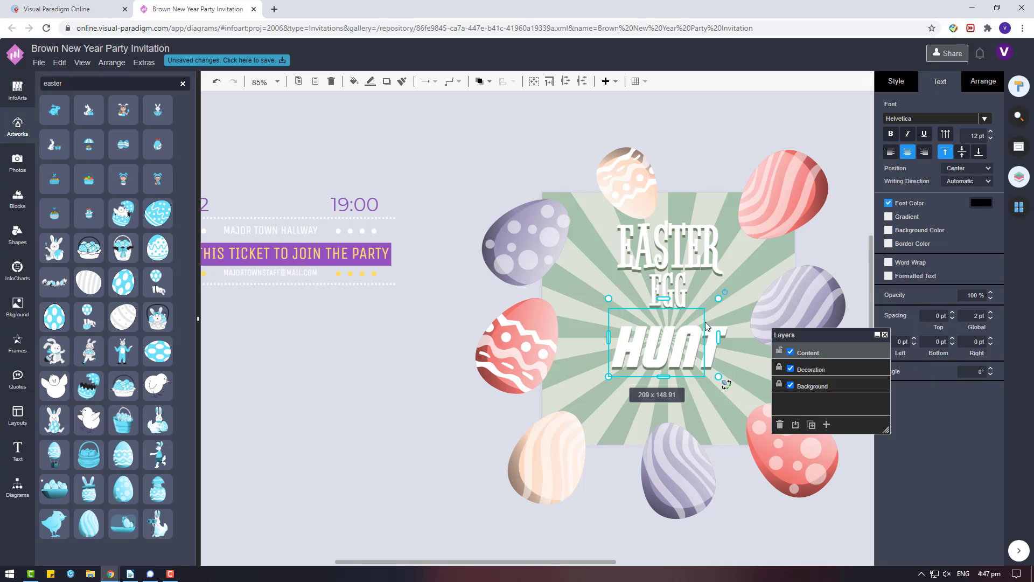
left_click(461, 353)
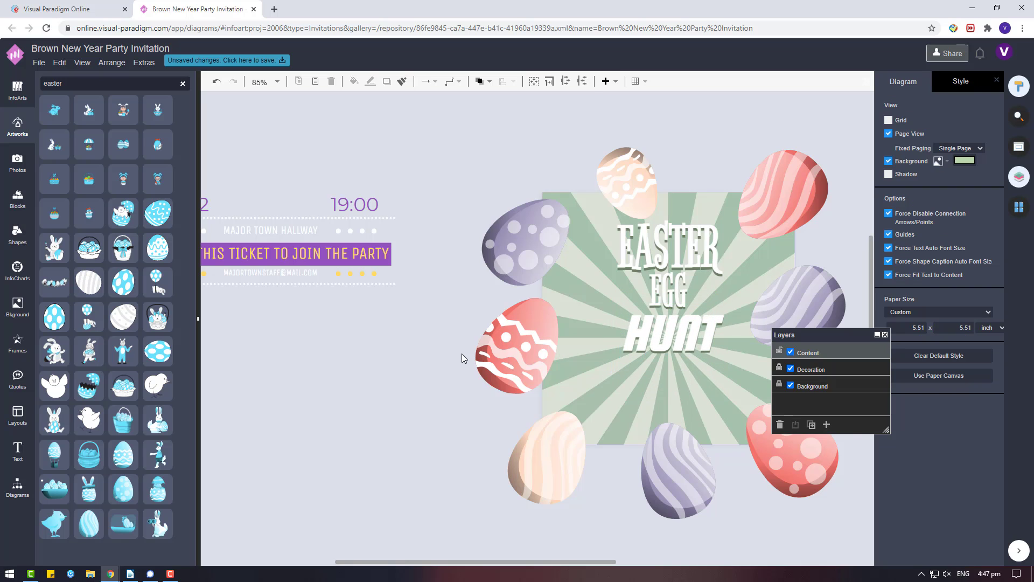
left_click(674, 251)
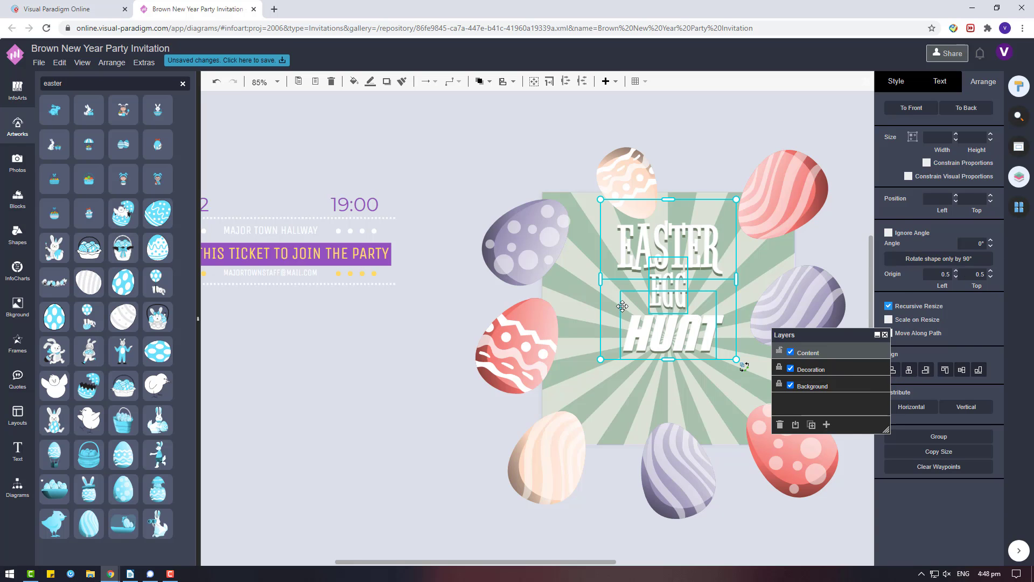
- Move the ticket banner onto the invitation just below HUNT
left_click(497, 463)
scroll(531, 559, "left", 1)
scroll(541, 562, "left", 1)
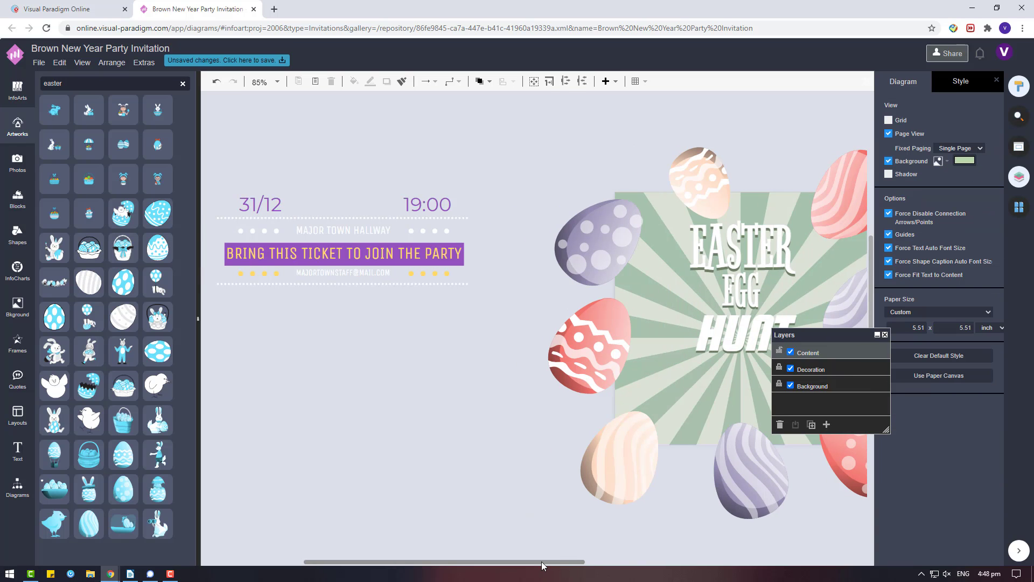
mouse_move(457, 254)
left_mouse_down()
mouse_move(467, 376)
mouse_move(422, 375)
left_mouse_up()
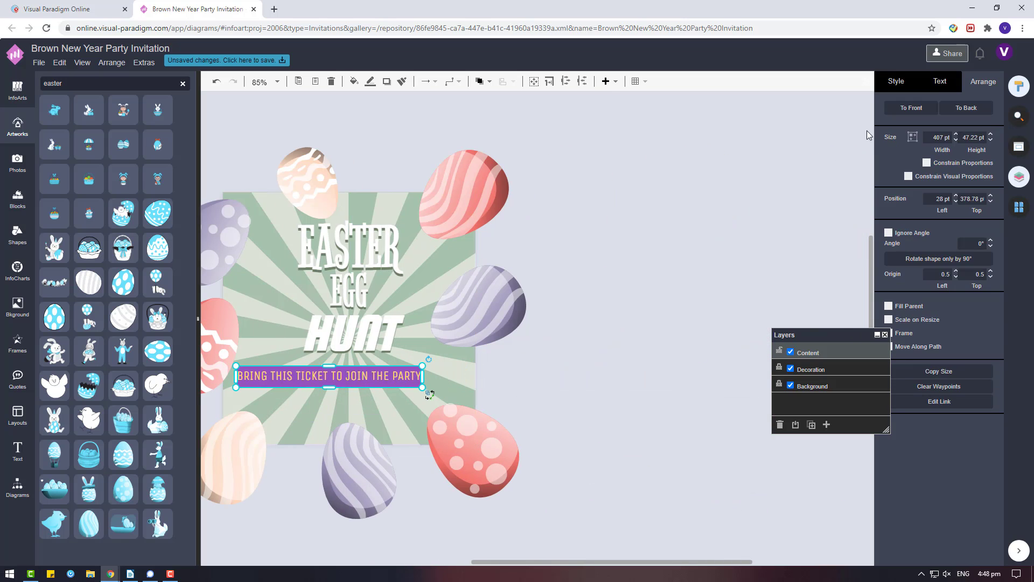
- Give the banner a grey-green fill and light peach text colour
left_click(896, 81)
left_click(982, 156)
left_click(998, 405)
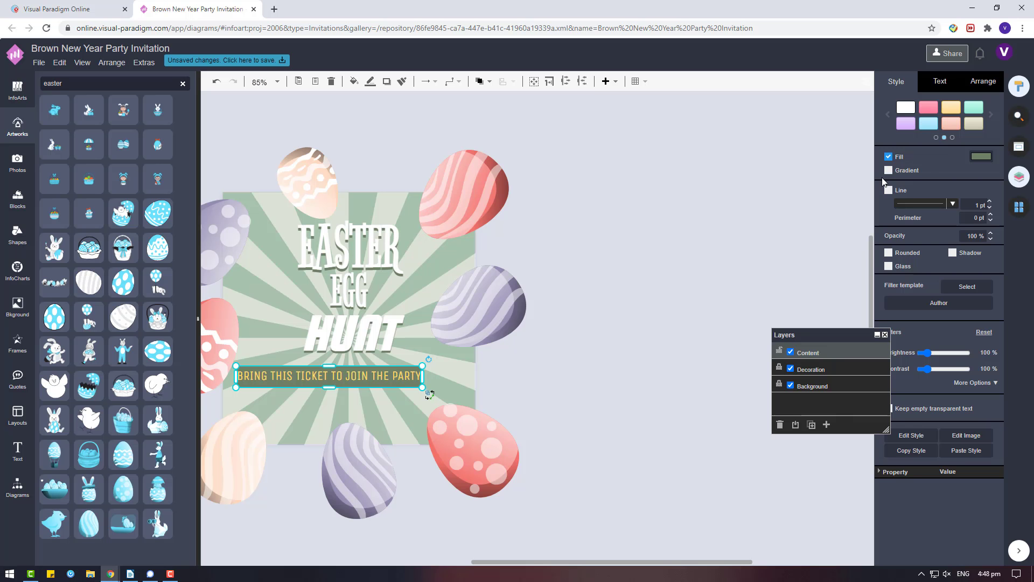
left_click(938, 84)
left_click(981, 202)
left_click(952, 308)
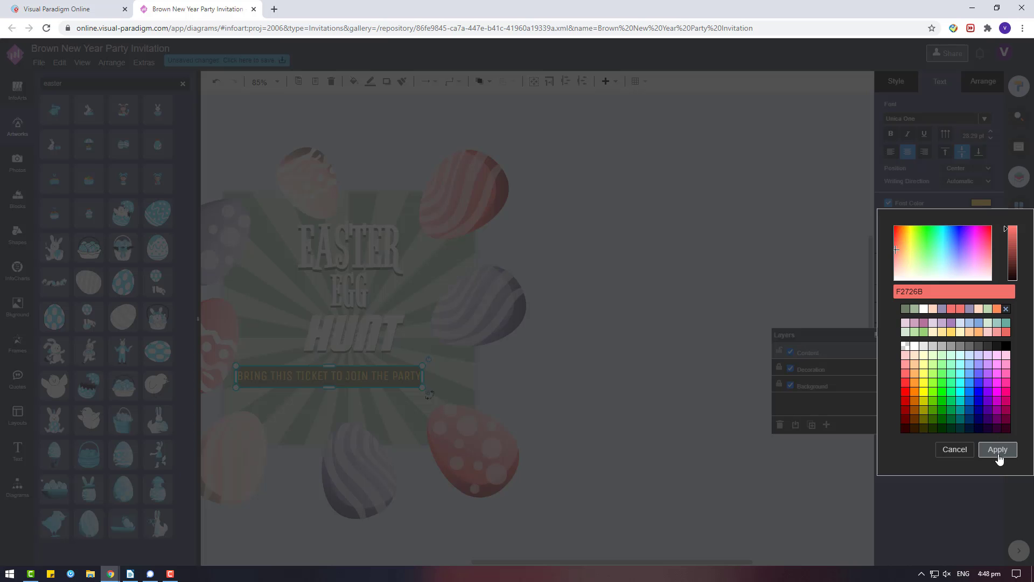
left_click(998, 449)
left_click(981, 202)
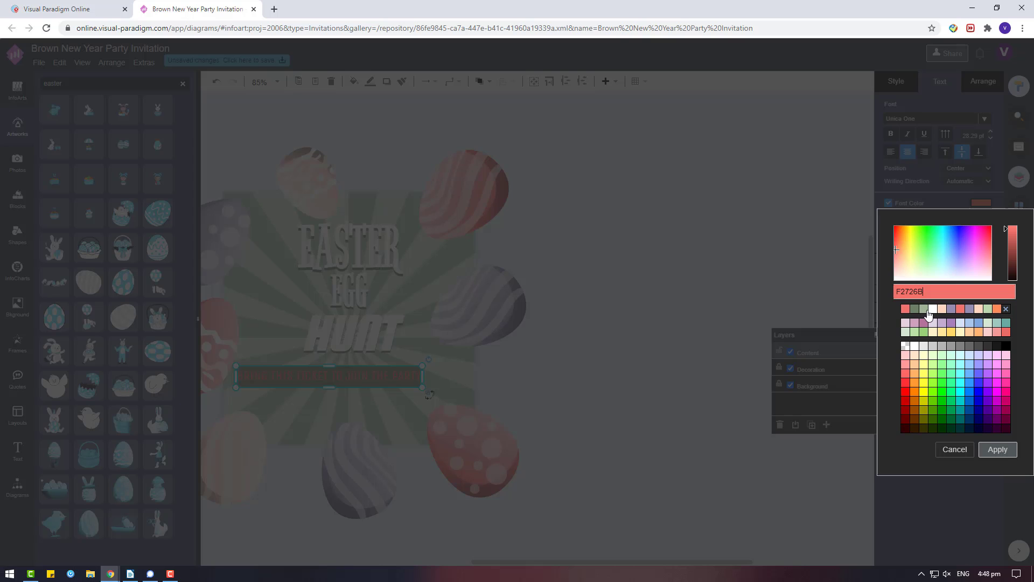
left_click(942, 308)
left_click(997, 449)
- Widen the banner text box and centre it under HUNT
left_click_drag(380, 377, 453, 373)
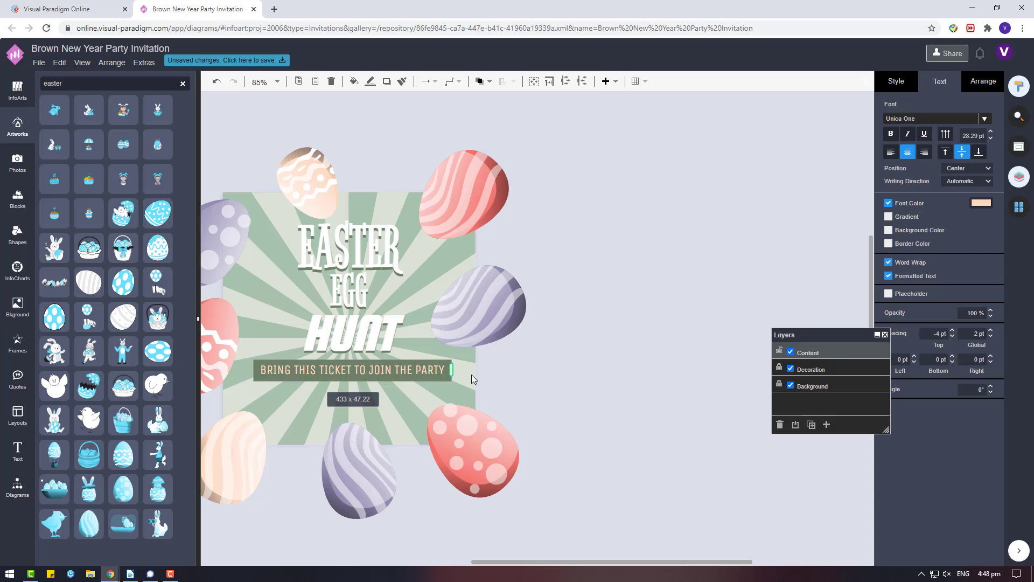
left_click(564, 542)
left_click_drag(527, 563, 452, 563)
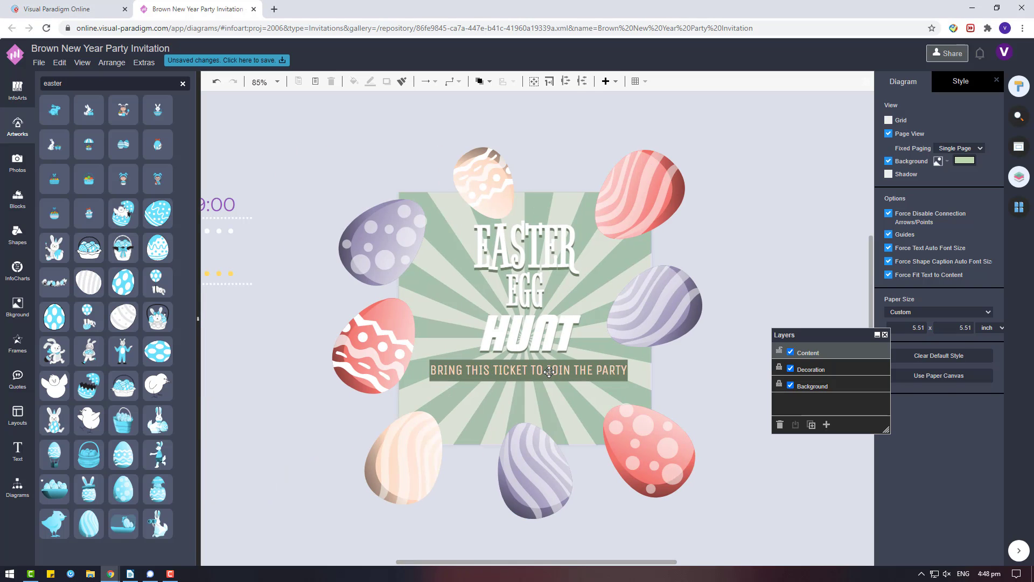
left_click(549, 372)
left_click_drag(536, 374, 532, 373)
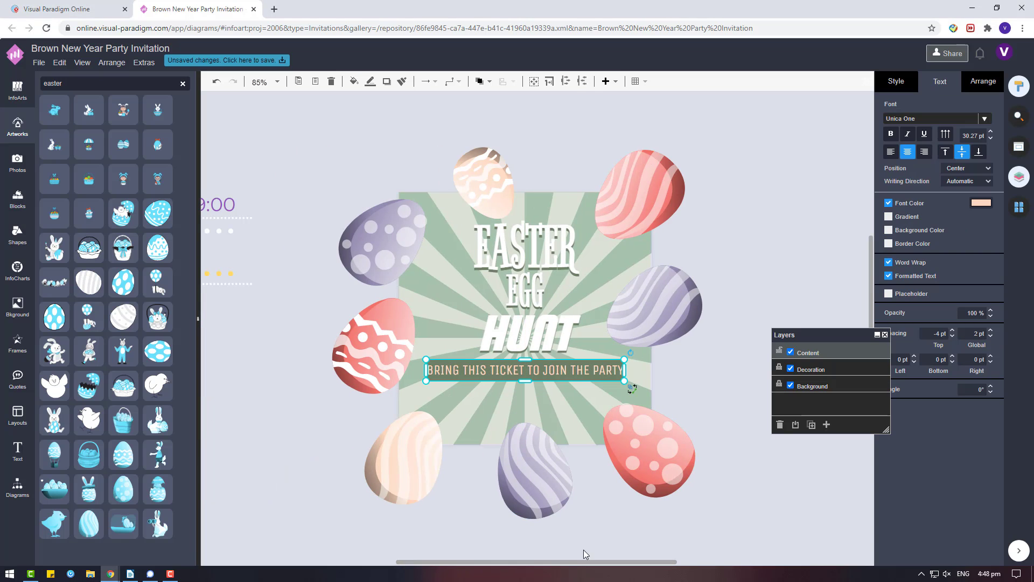
left_click(520, 303)
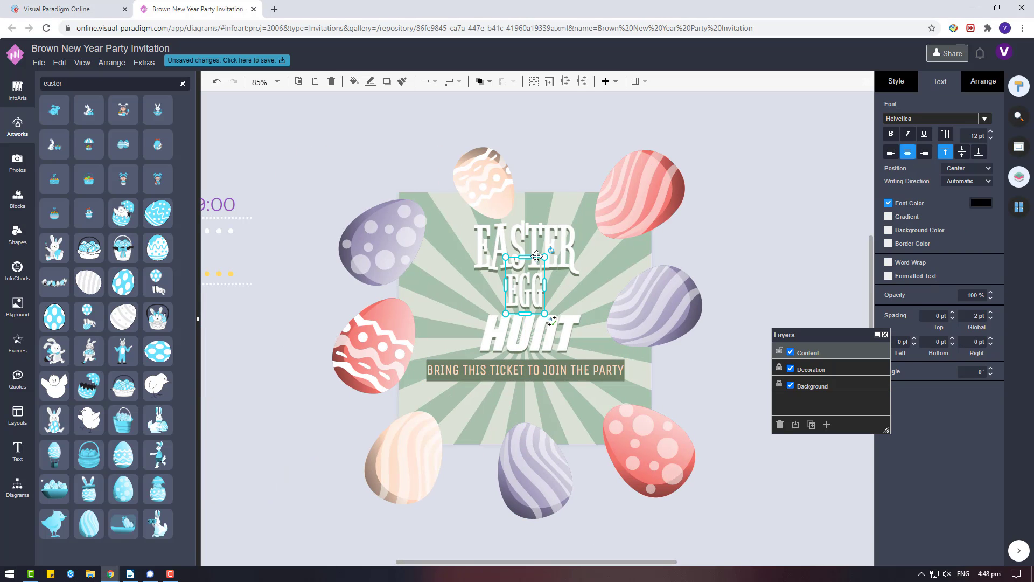
- Nudge the EASTER EGG HUNT title group slightly to the left
left_click(972, 86)
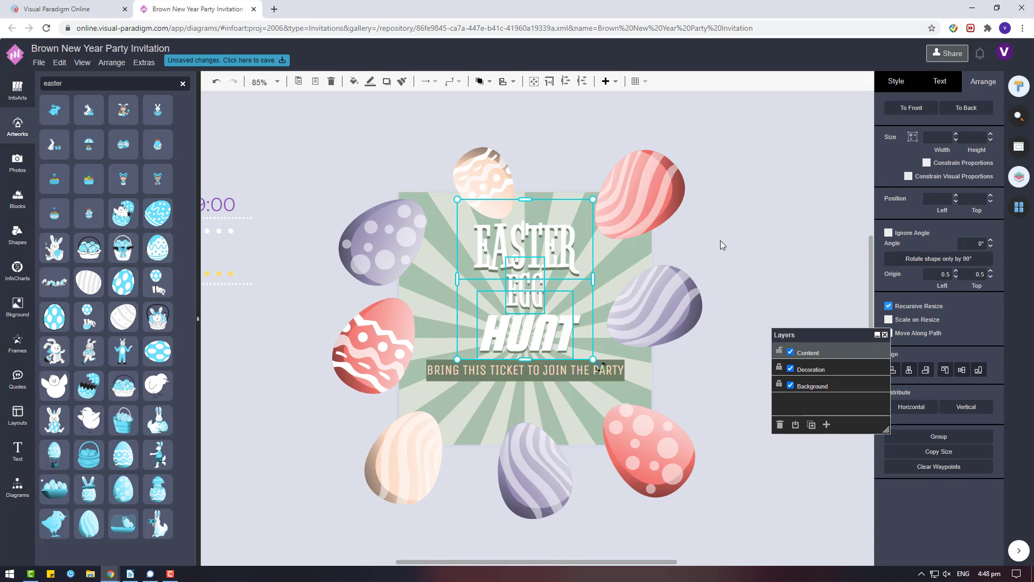
key("Left")
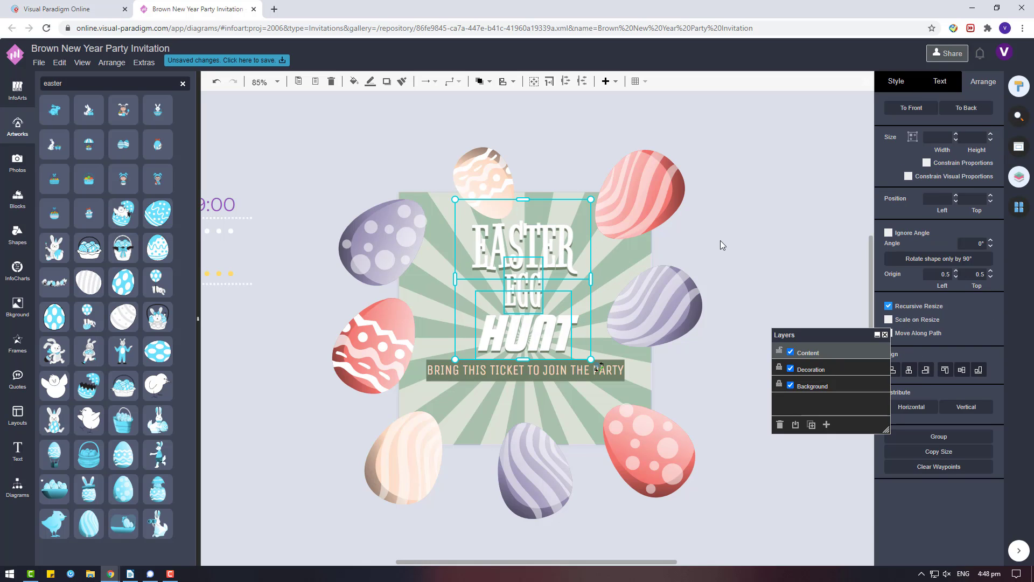
left_click(686, 208)
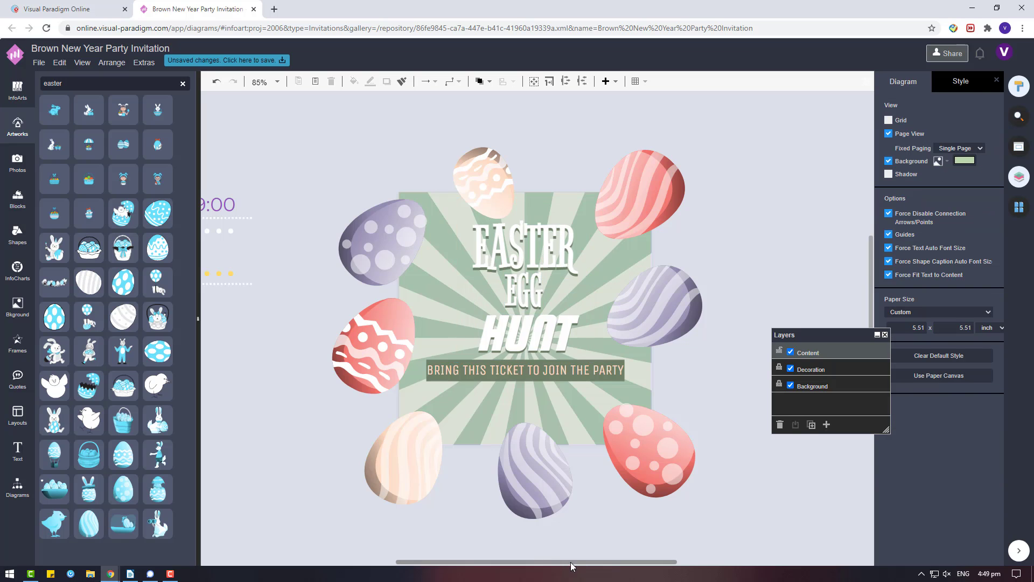
left_click_drag(614, 563, 509, 563)
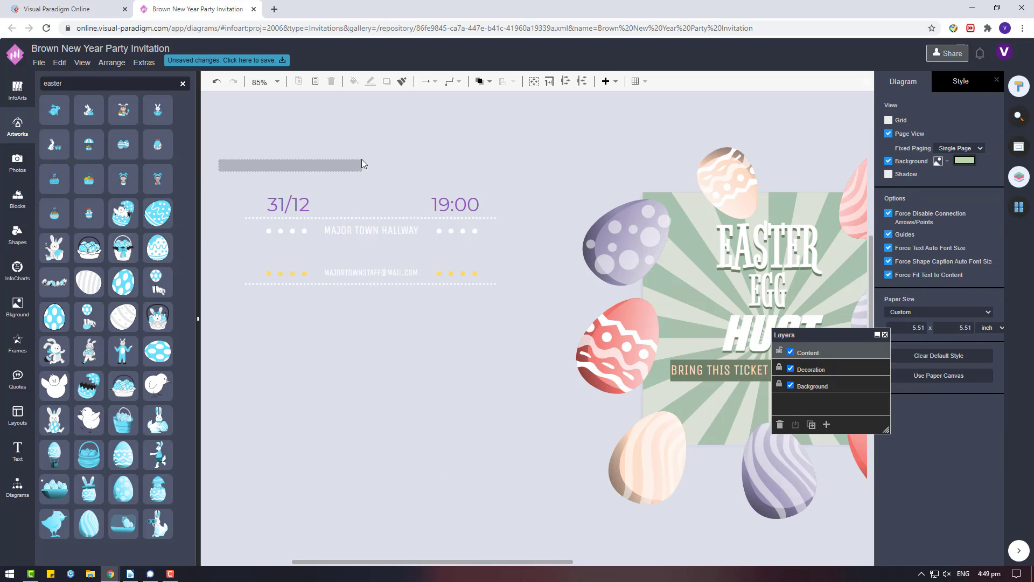
- Move the 31/12 date and 19:00 time together below the ticket banner
left_click_drag(218, 175, 368, 162)
left_click(377, 270)
left_click(396, 230, "shift")
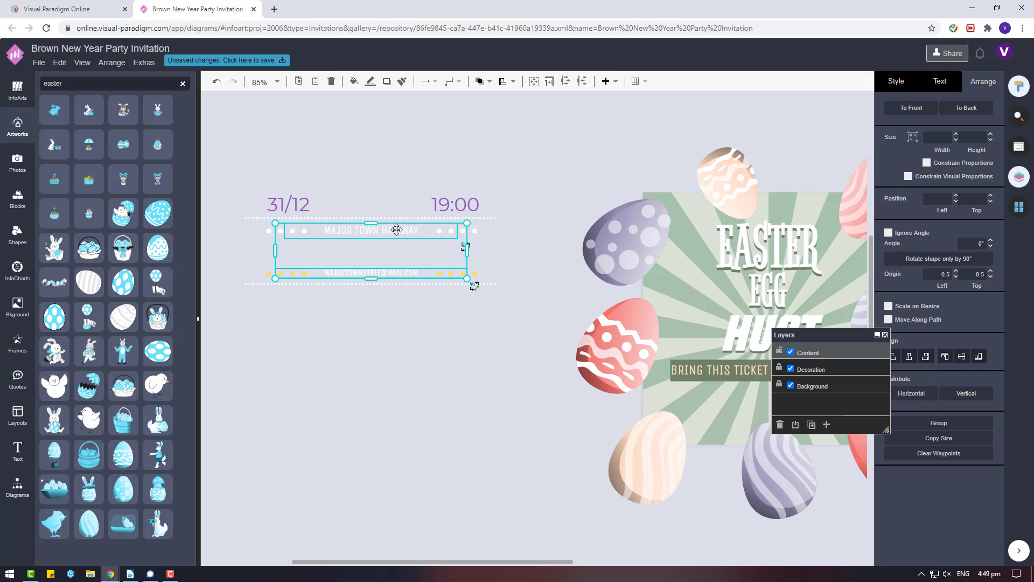
left_click(292, 195)
left_click(455, 205, "shift")
left_click_drag(303, 205, 474, 397)
- Set the date and time font to Archivo Black and reposition 19:00
left_click(948, 82)
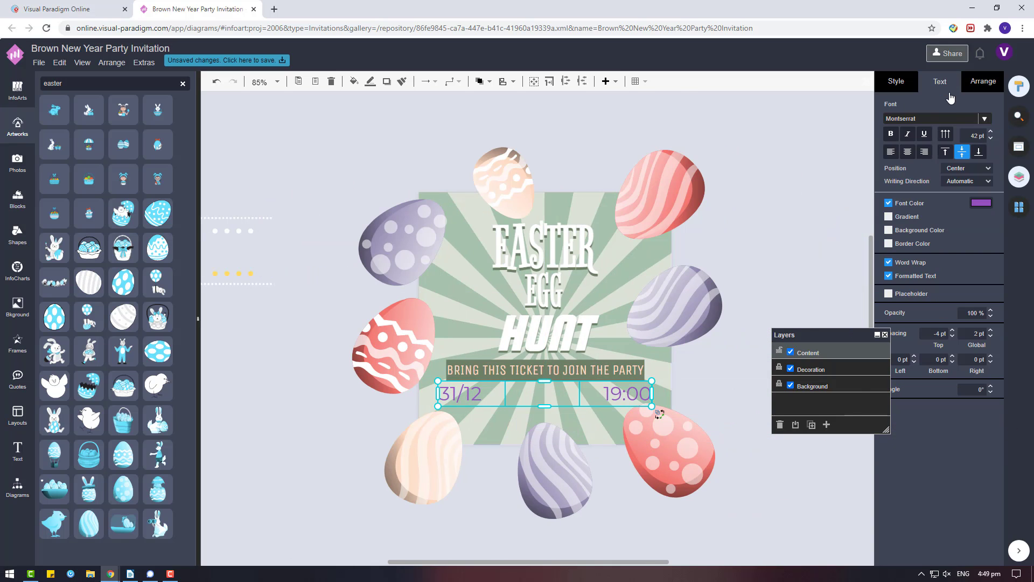
left_click(952, 120)
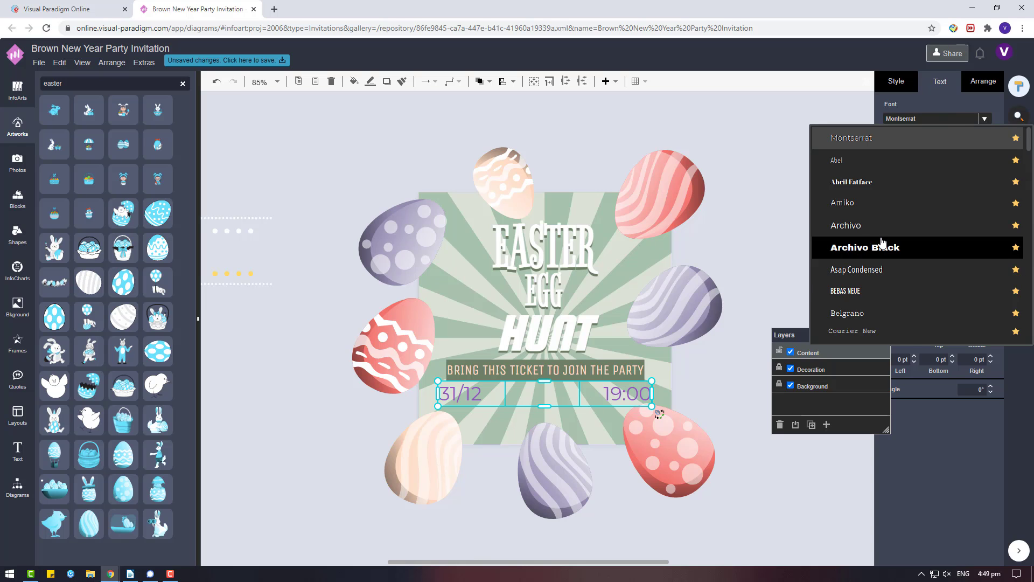
left_click(885, 254)
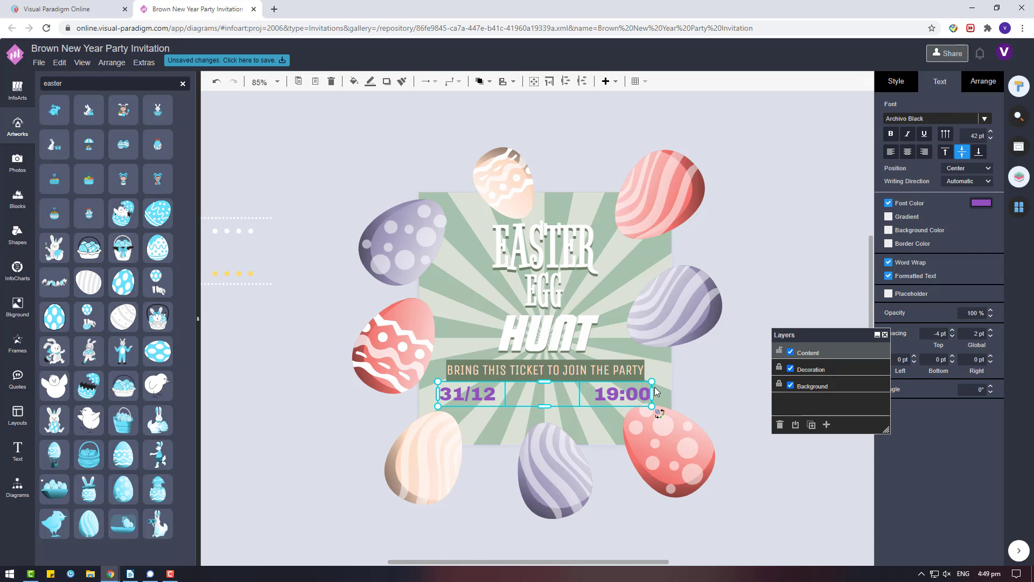
left_click(741, 435)
scroll(742, 435, "up", 3, "ctrl")
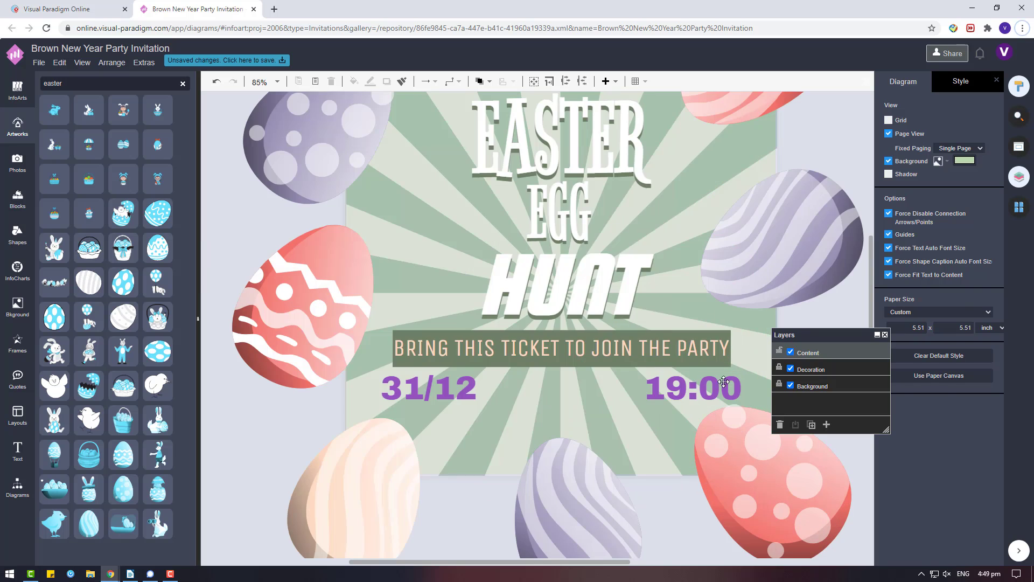
left_click(695, 388)
scroll(423, 383, "down", 1)
left_click_drag(422, 334, 486, 334)
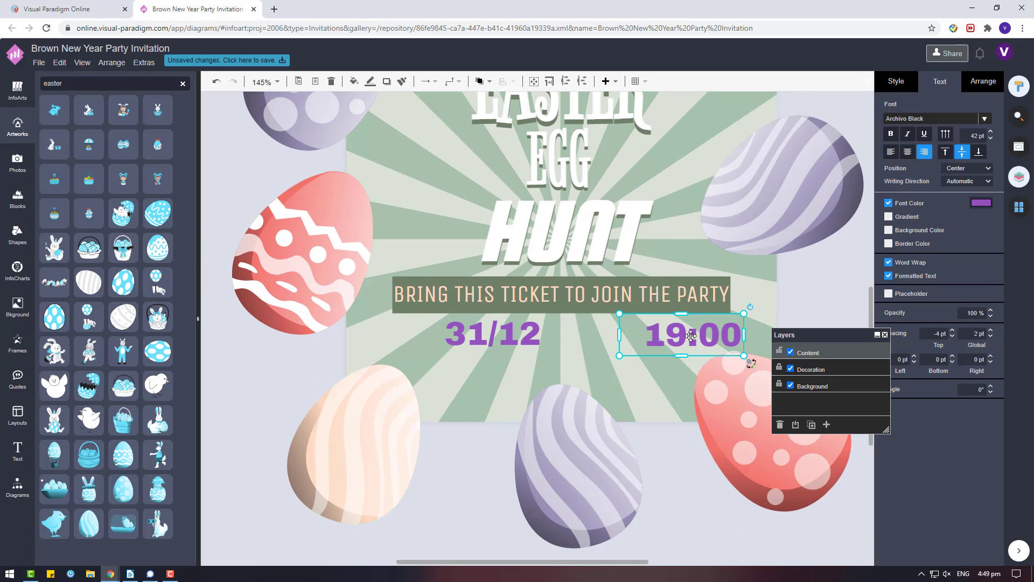
left_click_drag(670, 335, 611, 334)
- Switch 31/12 and 19:00 to the Squada One font with centre alignment
left_click(492, 334, "shift")
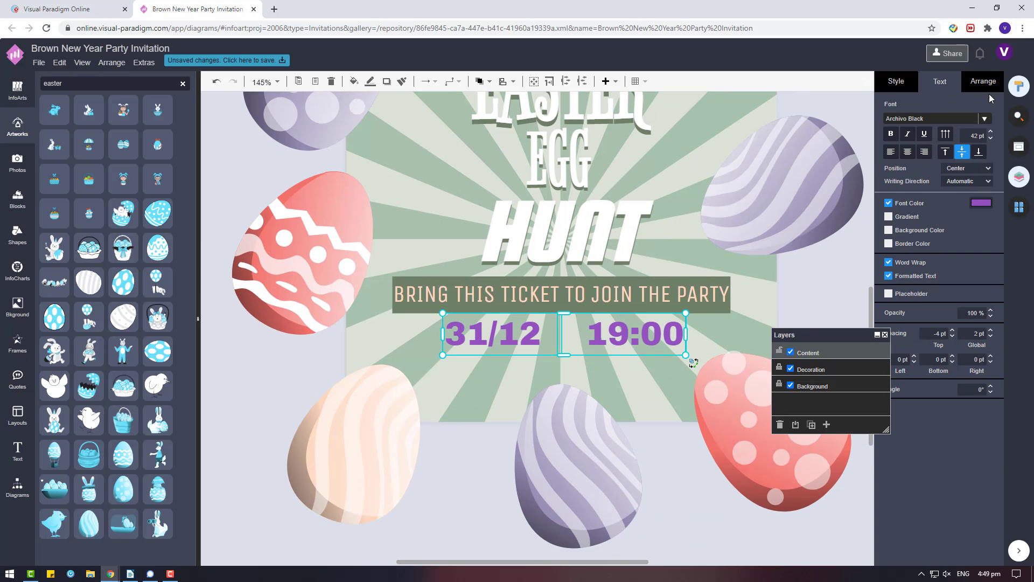
left_click(983, 82)
left_click(933, 81)
left_click(916, 118)
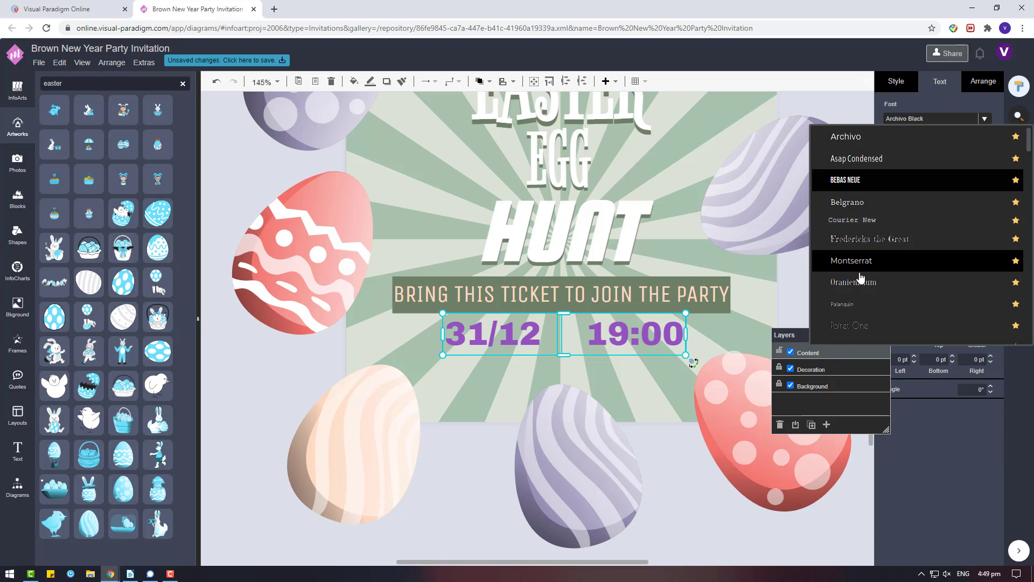
scroll(869, 250, "down", 1)
scroll(854, 289, "down", 3)
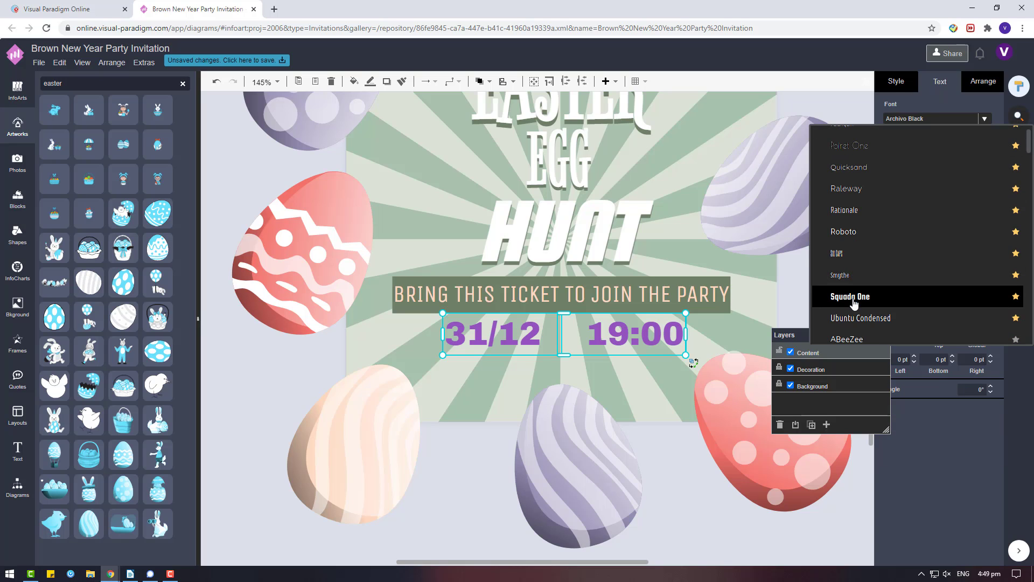
left_click(851, 297)
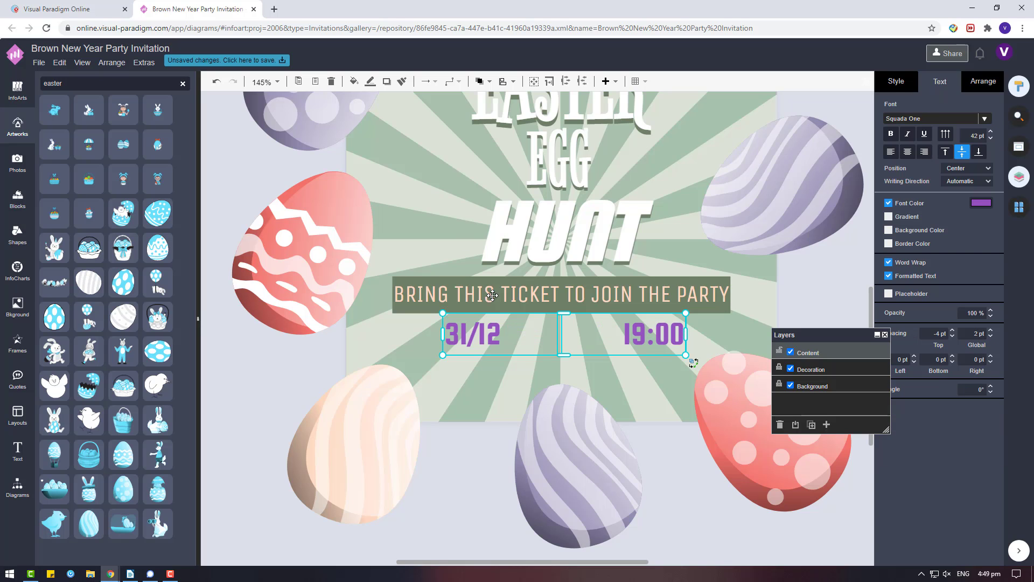
left_click(909, 153)
scroll(627, 336, "down", 5)
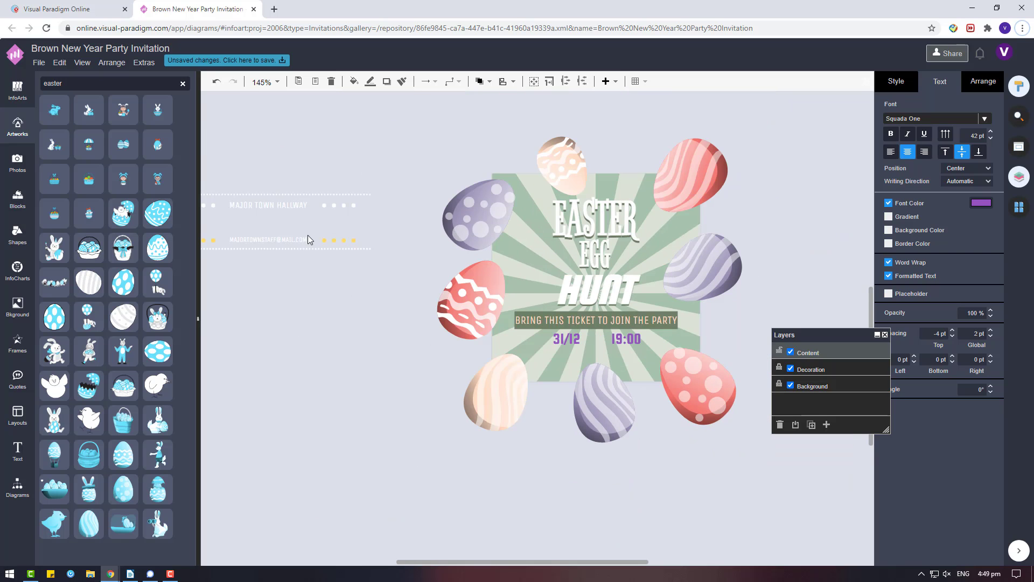
- Take a small dot from the venue banner and place it between 31/12 and 19:00
left_click(338, 207)
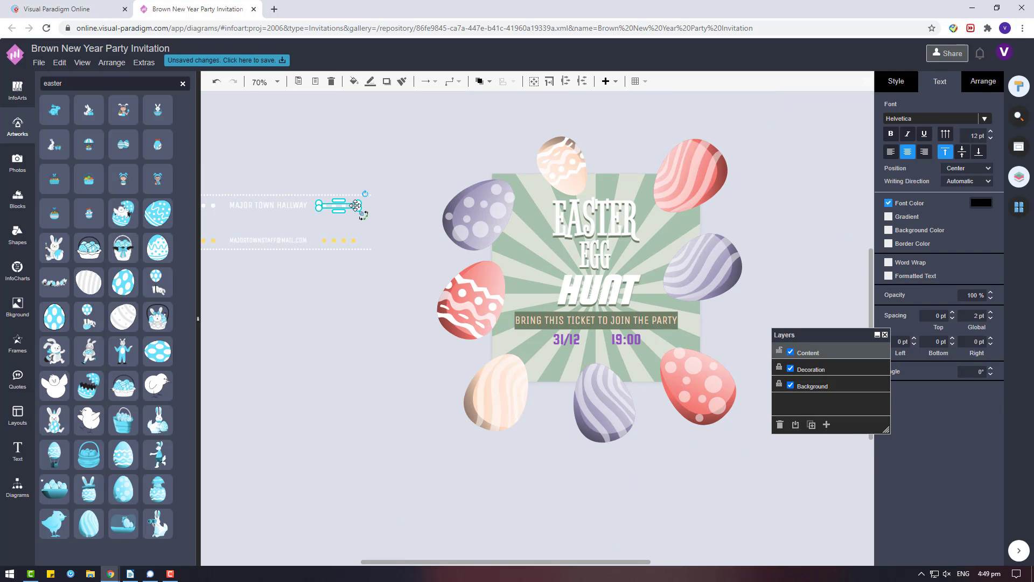
left_click_drag(351, 203, 421, 255)
scroll(339, 215, "up", 5)
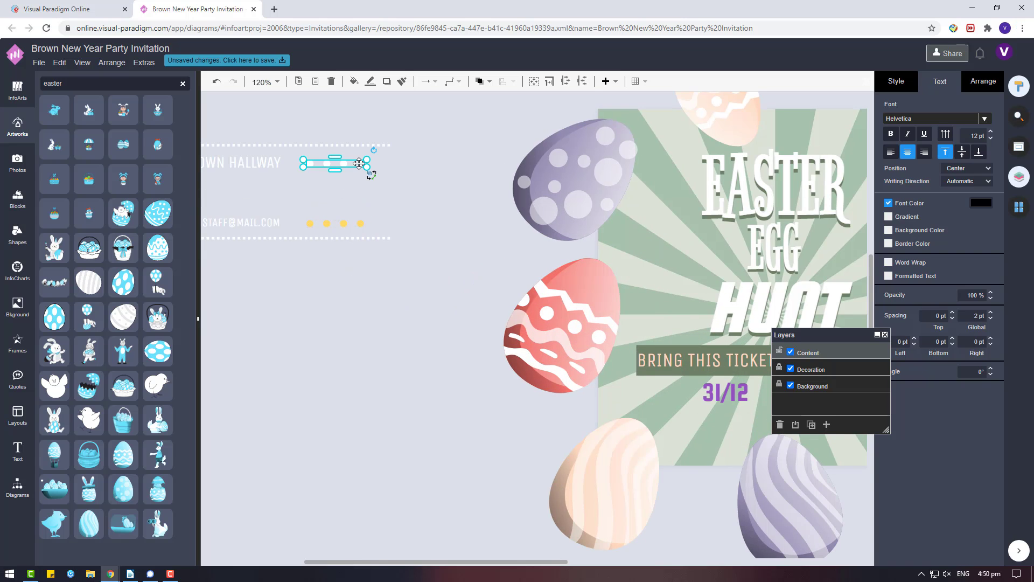
scroll(423, 370, "down", 4)
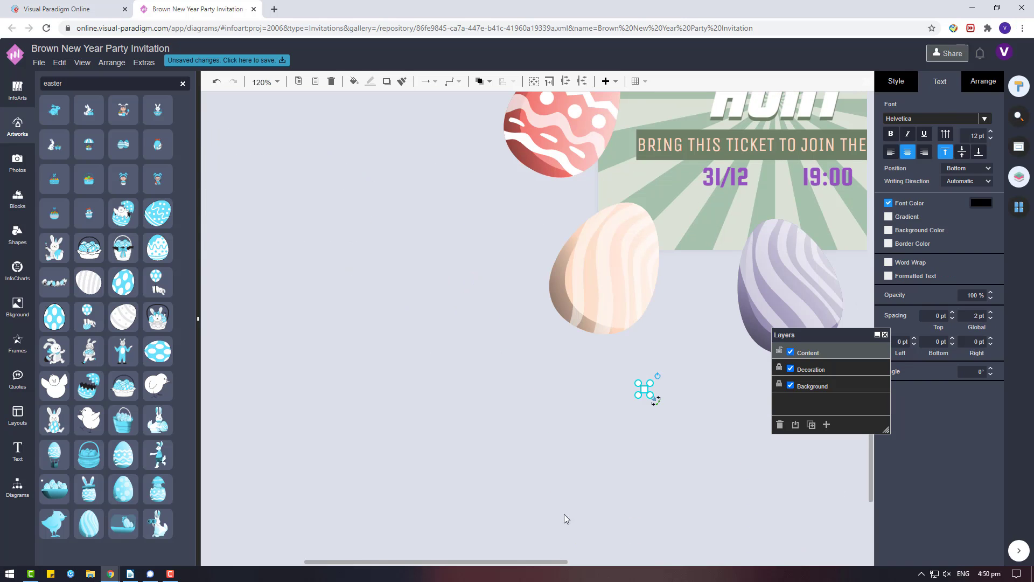
scroll(615, 390, "right", 3)
left_click(469, 391)
left_click_drag(597, 178, 597, 180)
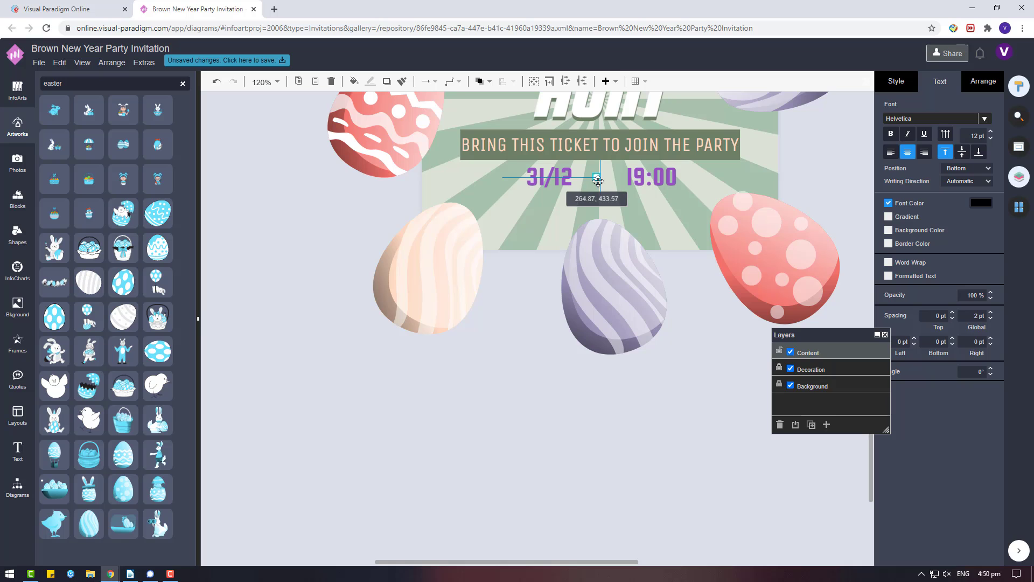
left_click_drag(665, 173, 665, 172)
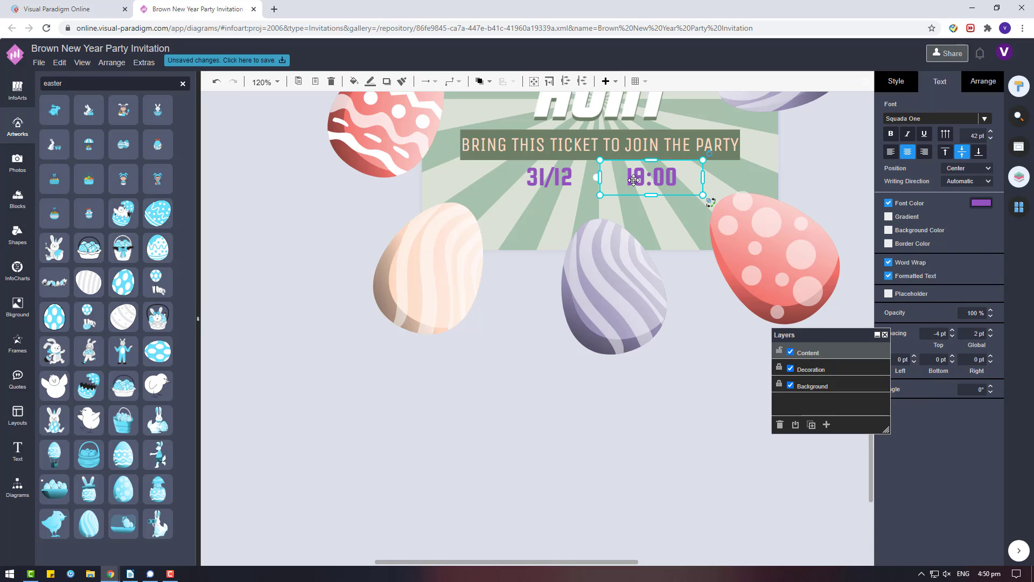
left_click(550, 177, "shift")
- Try a white text colour on the date and time
left_click(981, 203)
left_click(905, 311)
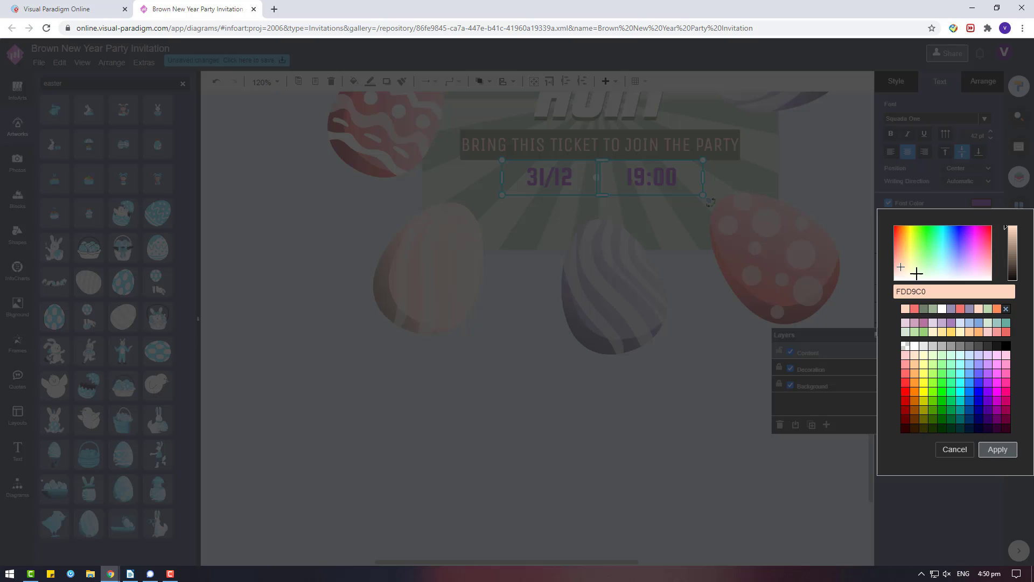
left_click(942, 308)
left_click(998, 450)
left_click(718, 403)
- Recolour the 31/12 and 19:00 text dark grey
left_click(668, 345)
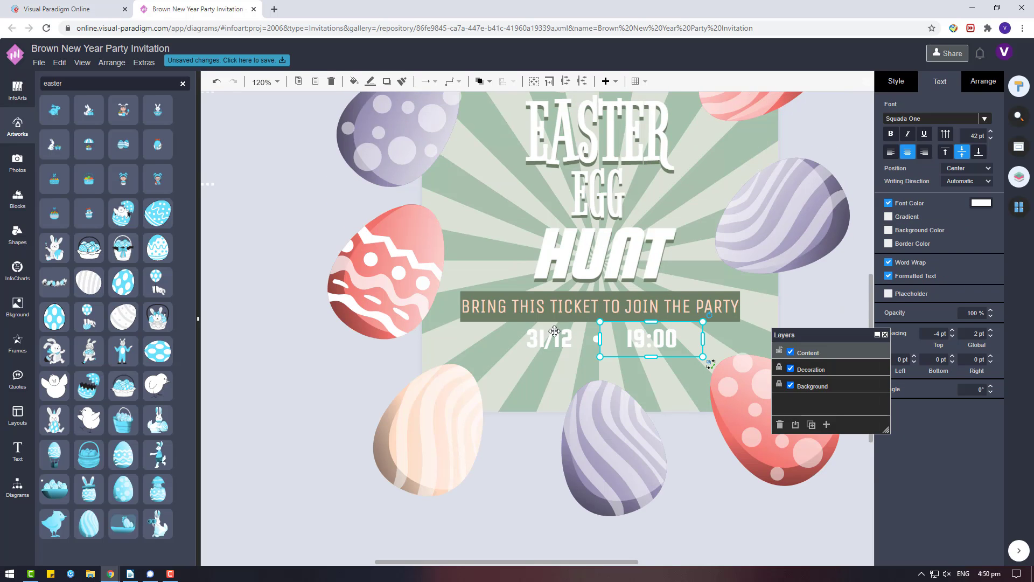
scroll(668, 345, "down", 1)
left_click(594, 283, "shift")
left_click(981, 202)
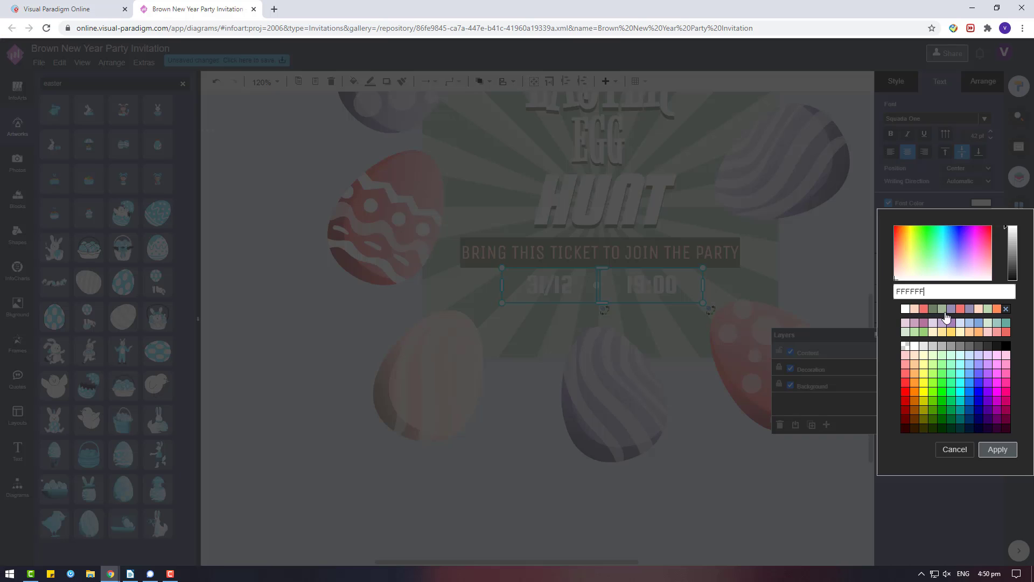
left_click(934, 313)
left_click(997, 450)
left_click(597, 284)
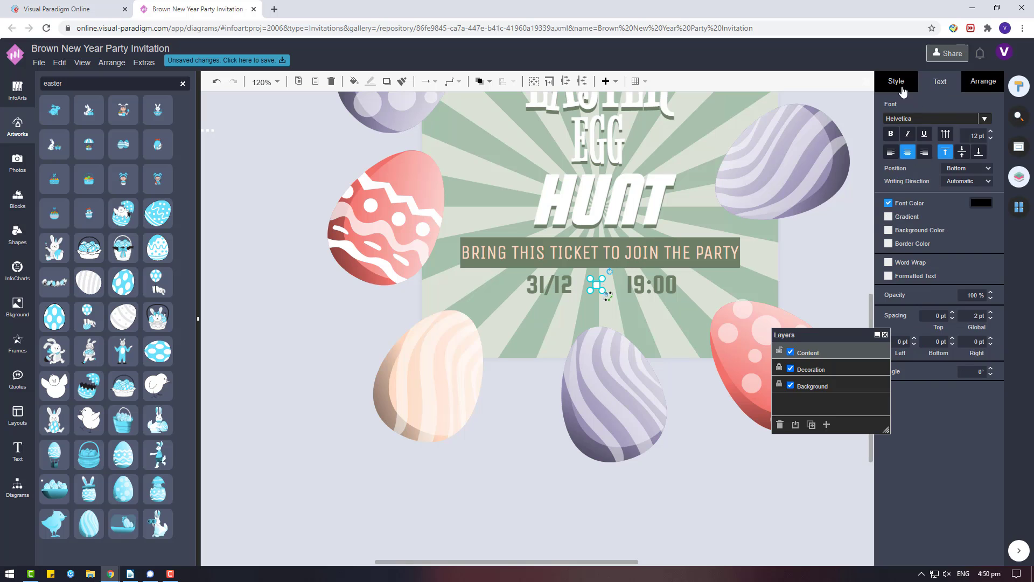
- Colour the dot between the dates 6F8068, undoing an accidental dot resize
left_click(916, 195)
left_click(906, 230)
left_click(998, 372)
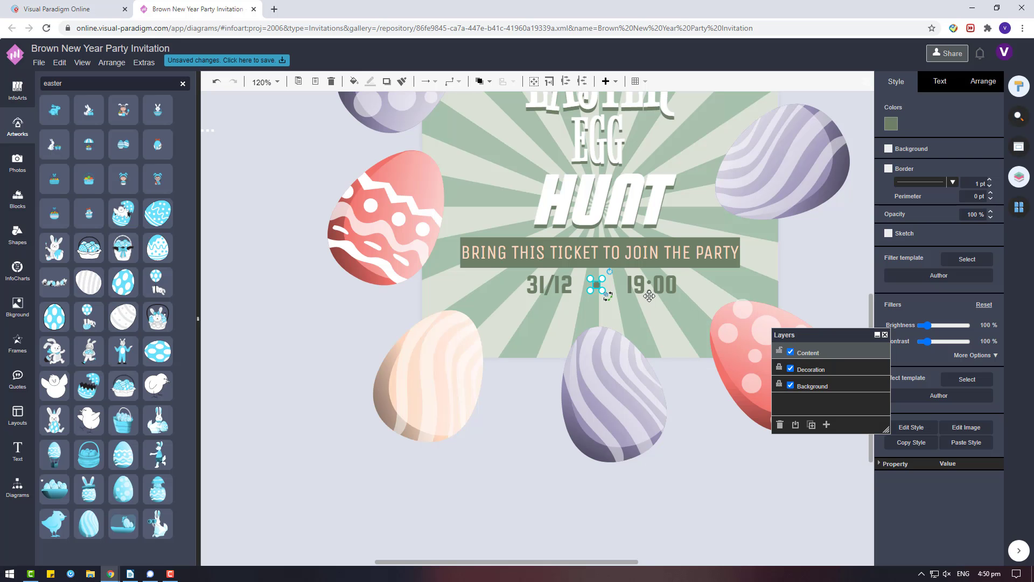
left_click(668, 285)
left_click(549, 284, "shift")
left_click(983, 82)
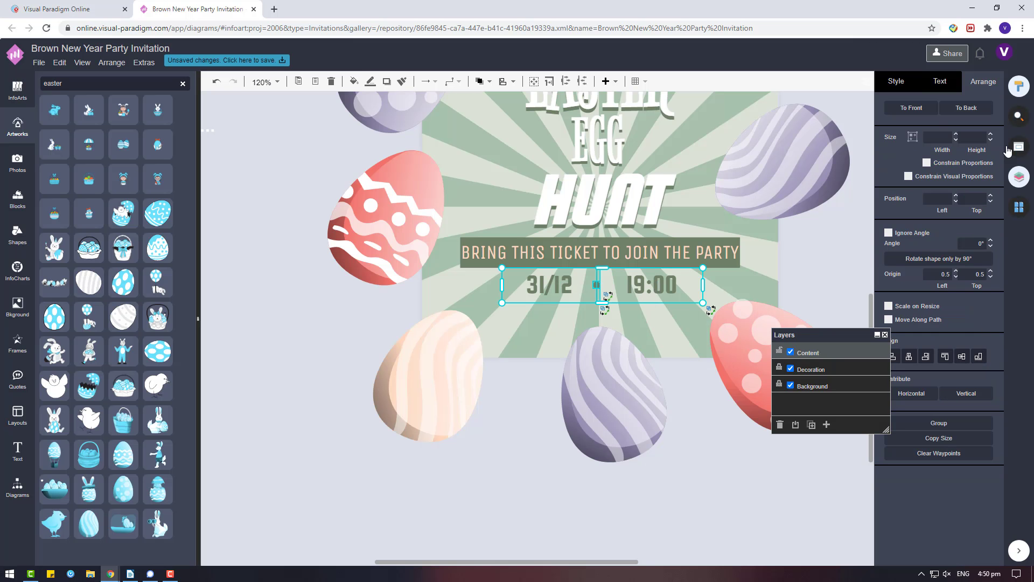
left_click(914, 137)
key("ctrl+z")
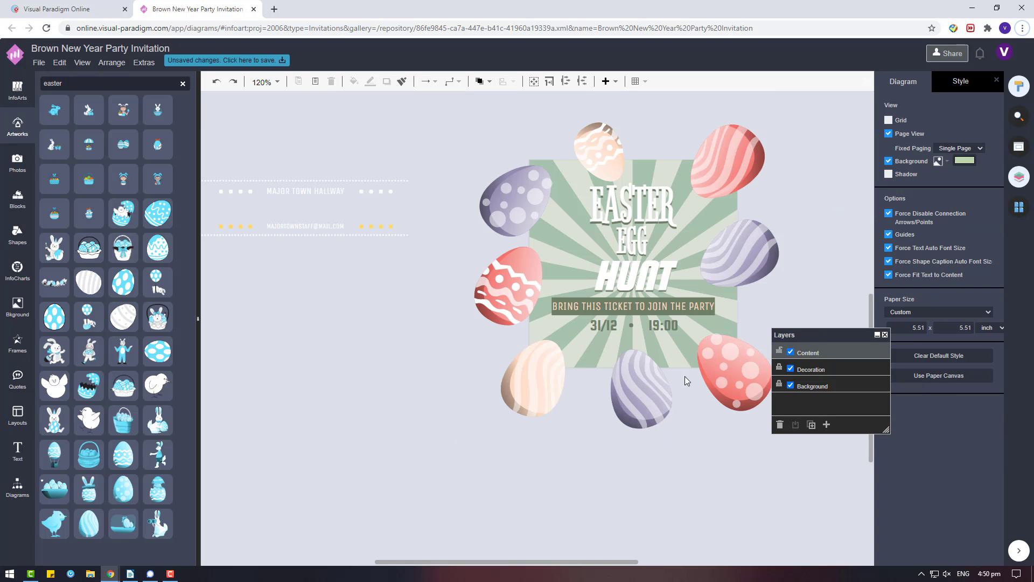
- Reposition the dots around 31/12 and 19:00 on the date row
scroll(685, 376, "down", 3)
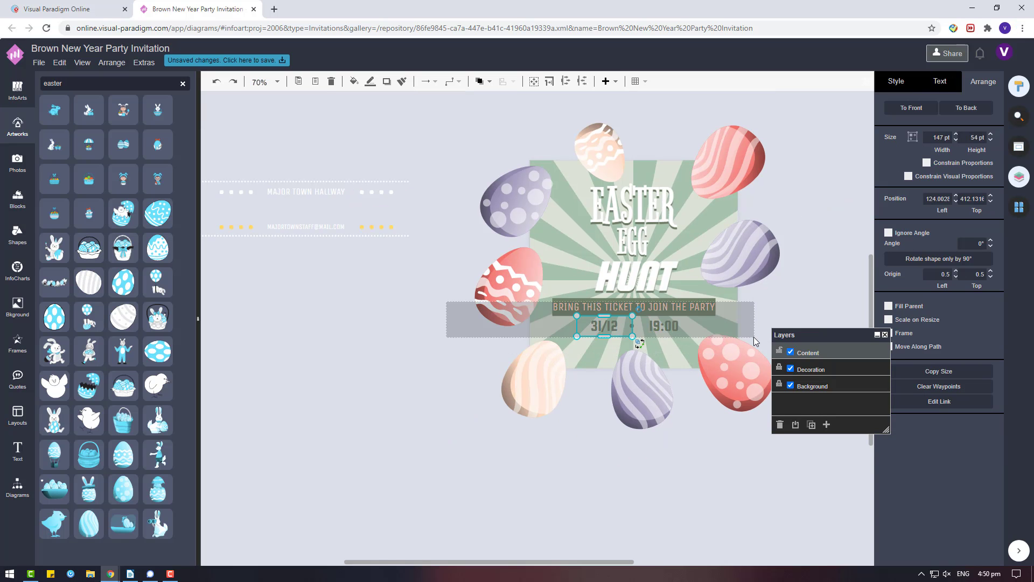
left_click_drag(455, 301, 722, 338)
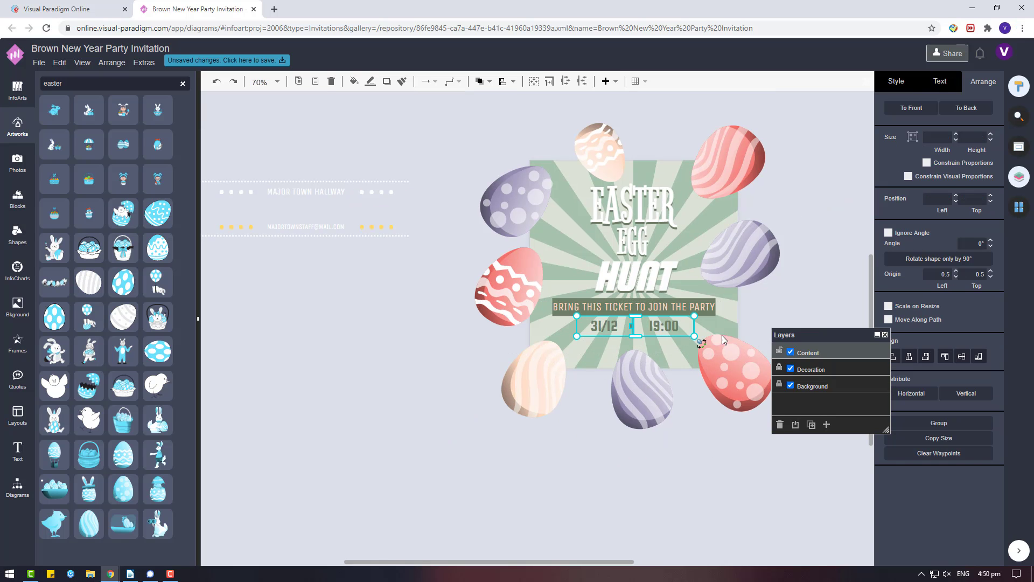
left_click(776, 303)
scroll(741, 317, "up", 3)
left_click(555, 334)
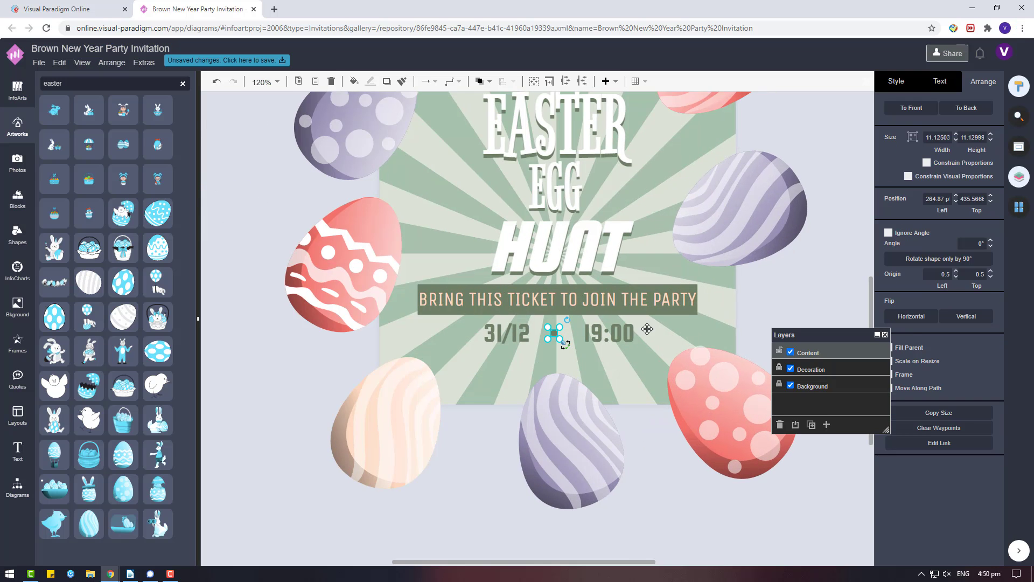
mouse_move(555, 332)
left_mouse_down()
mouse_move(650, 332)
mouse_move(471, 333)
left_mouse_up()
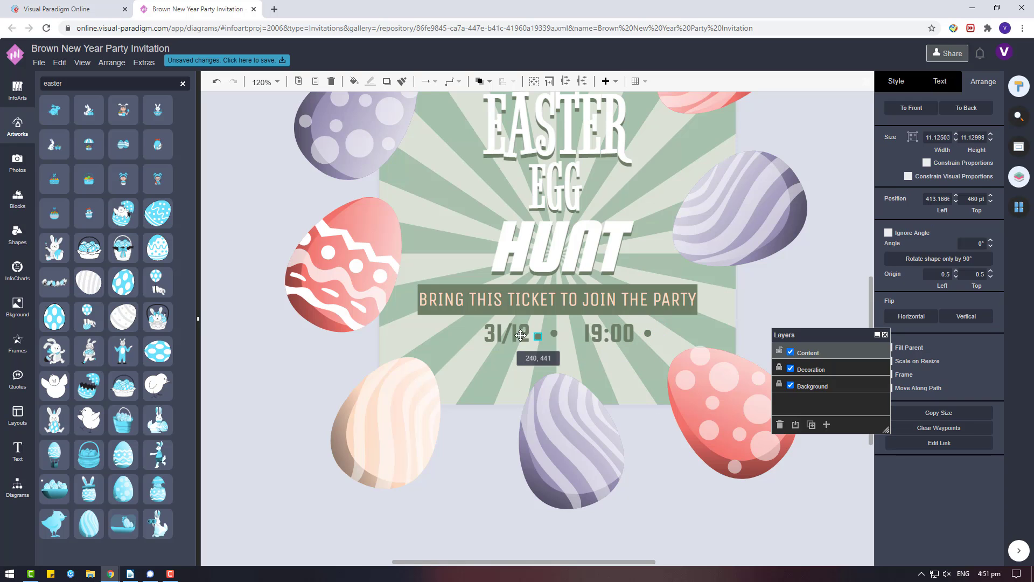
left_click_drag(247, 306, 805, 363)
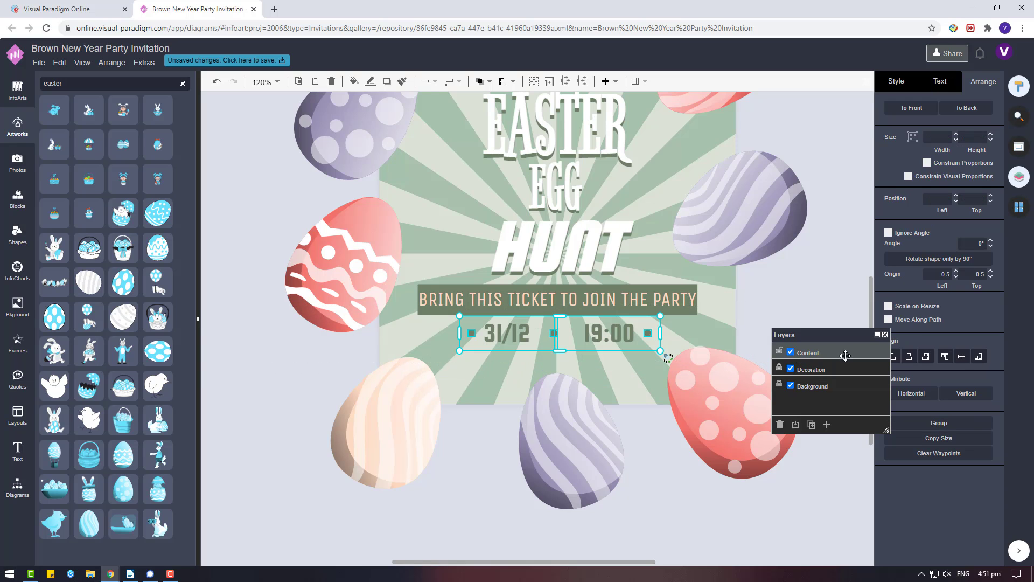
left_click(680, 327)
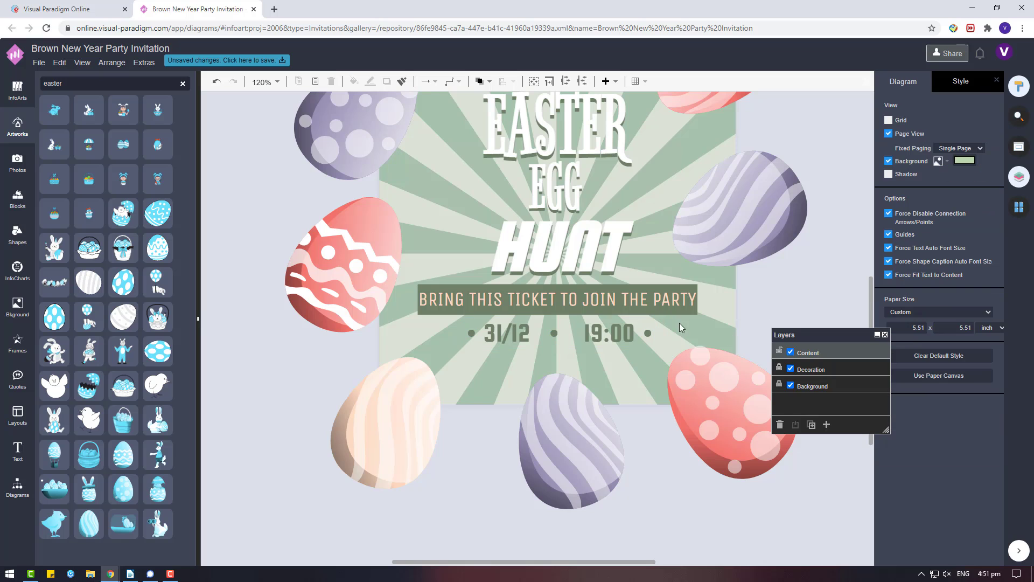
left_click_drag(554, 336, 561, 338)
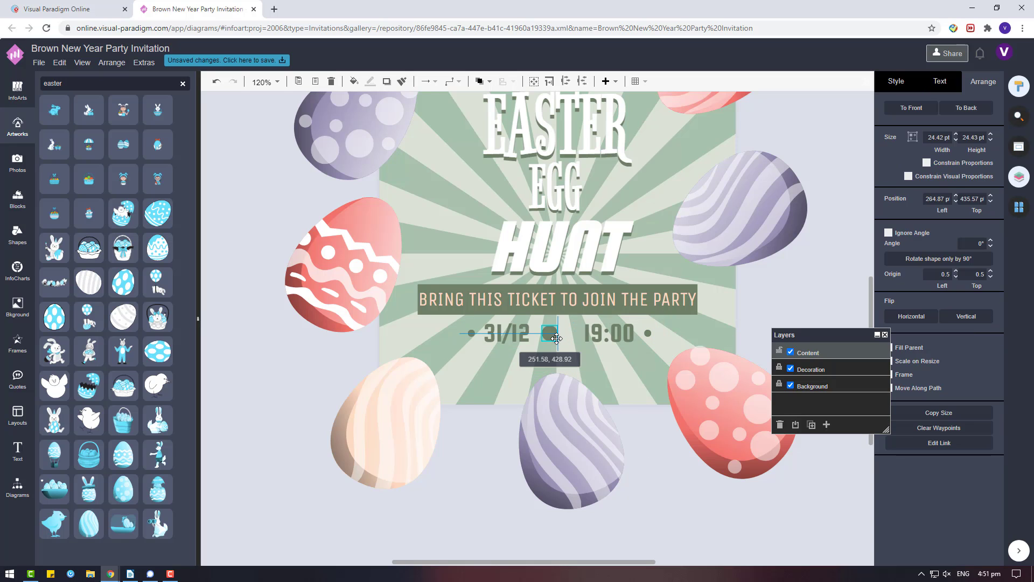
left_click(635, 450)
- Shift the 19:00 text box left, closer to 31/12
scroll(540, 435, "down", 3)
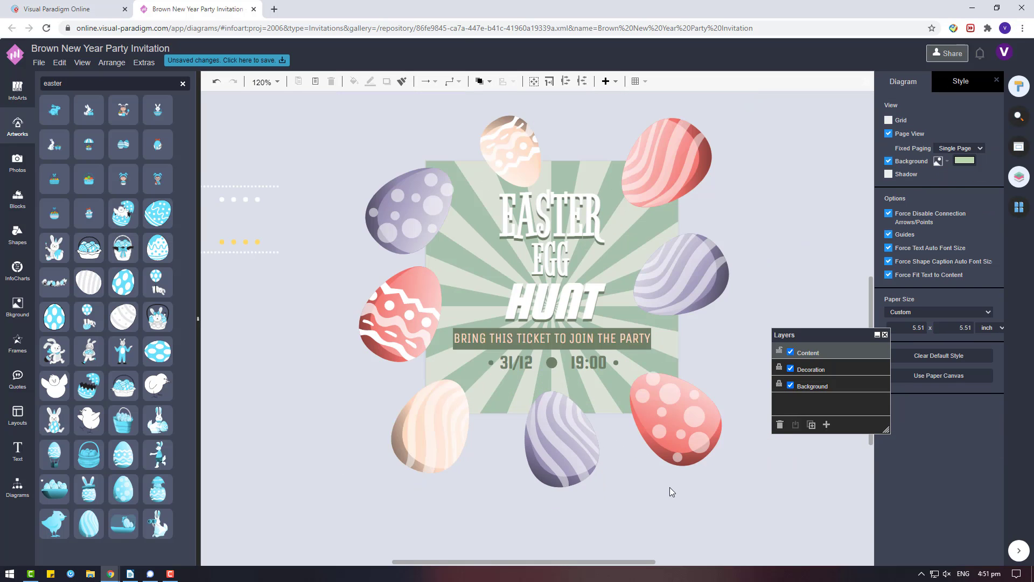
left_click(546, 371)
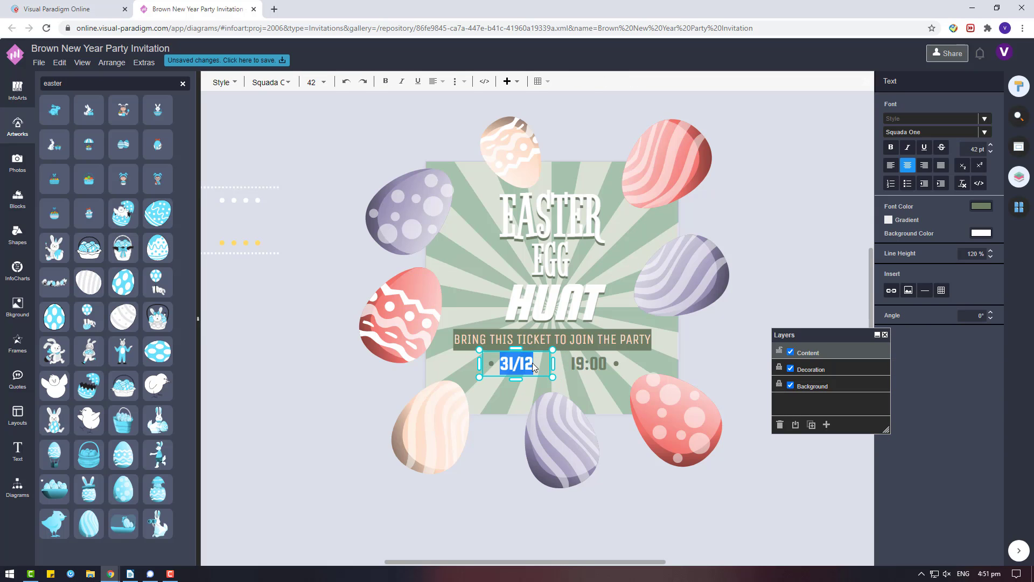
left_click(473, 460)
left_click(491, 363)
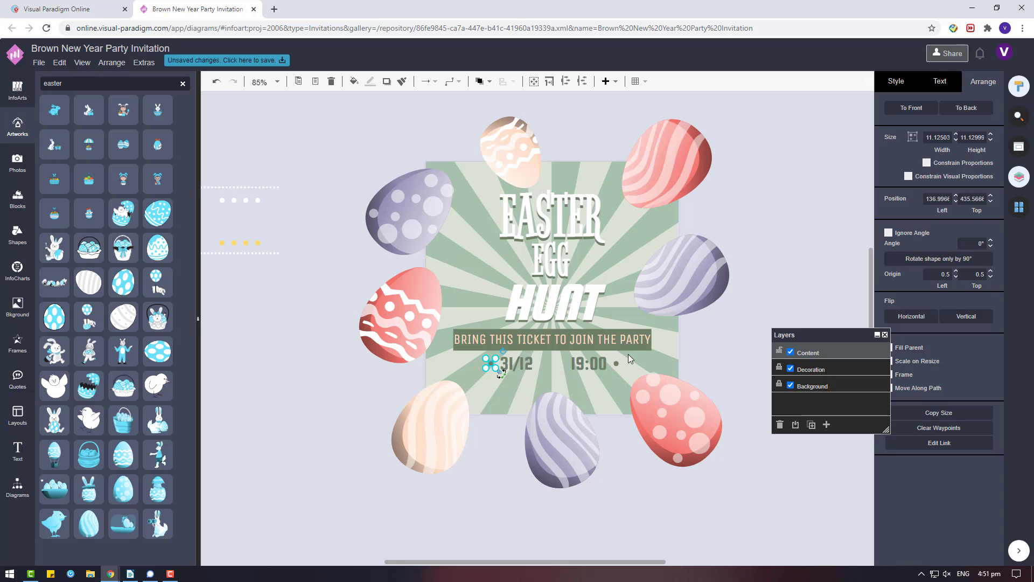
left_click(619, 366)
left_click_drag(589, 372, 573, 371)
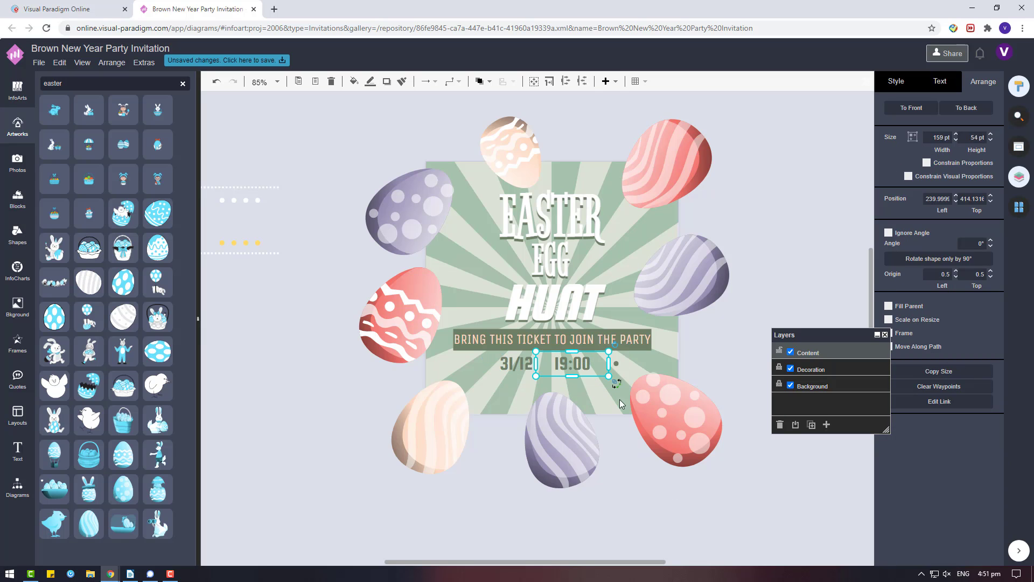
left_click(614, 362)
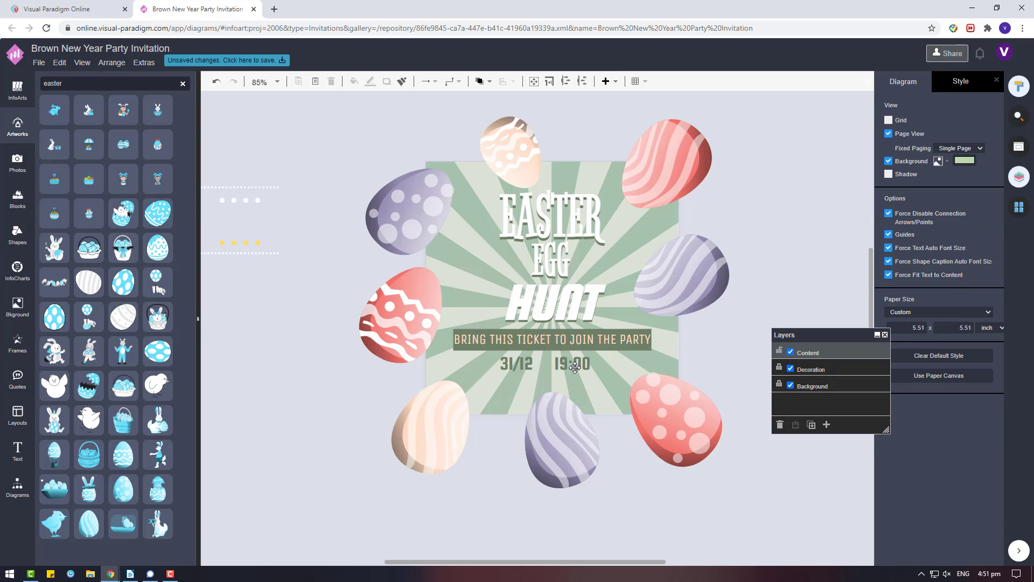
scroll(576, 367, "up", 3)
- Change the date text from 31/12 to 31.04.2021
double_click(480, 367)
left_click(495, 360)
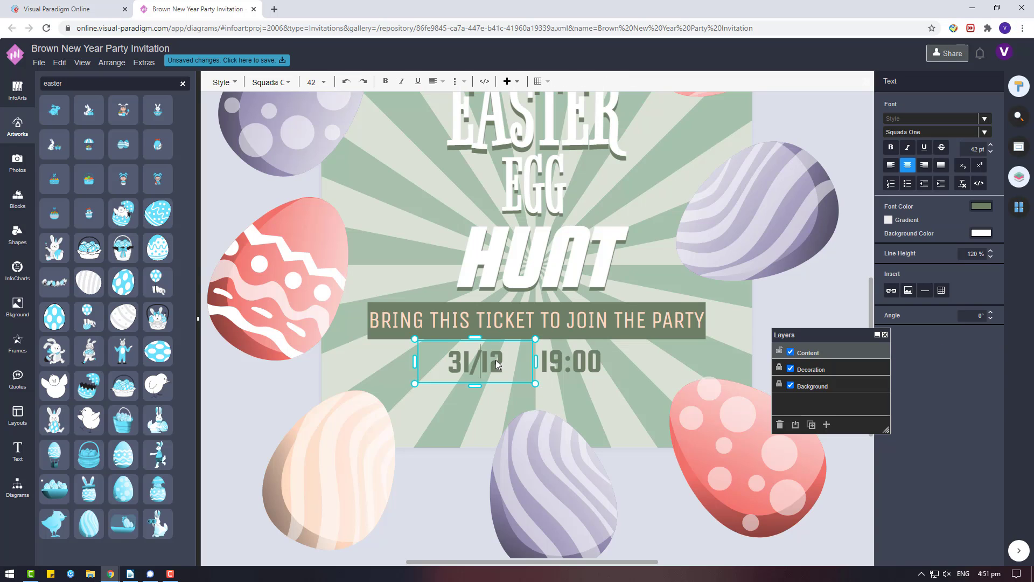
key("BackSpace")
type(".0")
key("BackSpace")
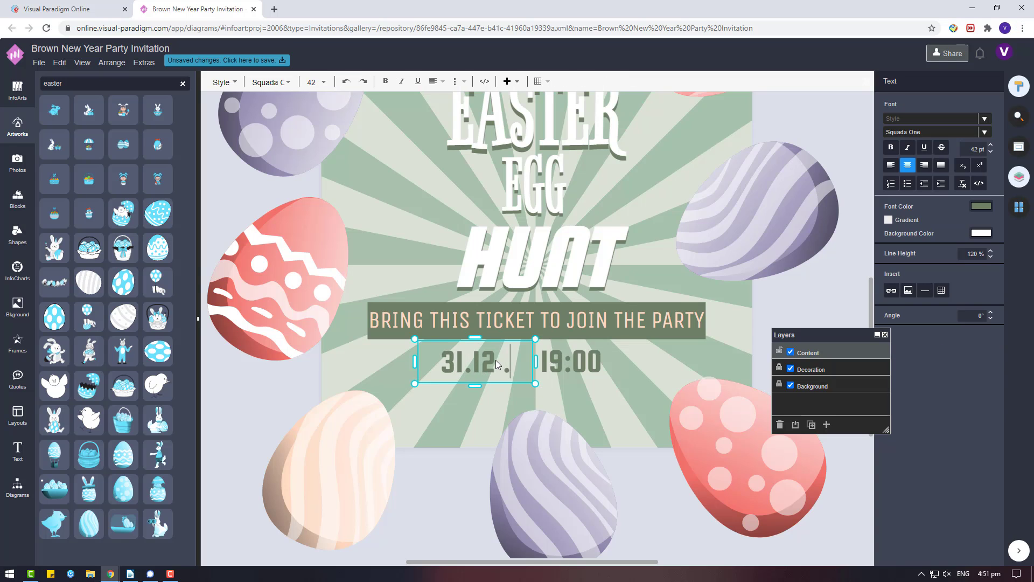
key("BackSpace")
key("BackSpace")
key("BackSpace")
type("0")
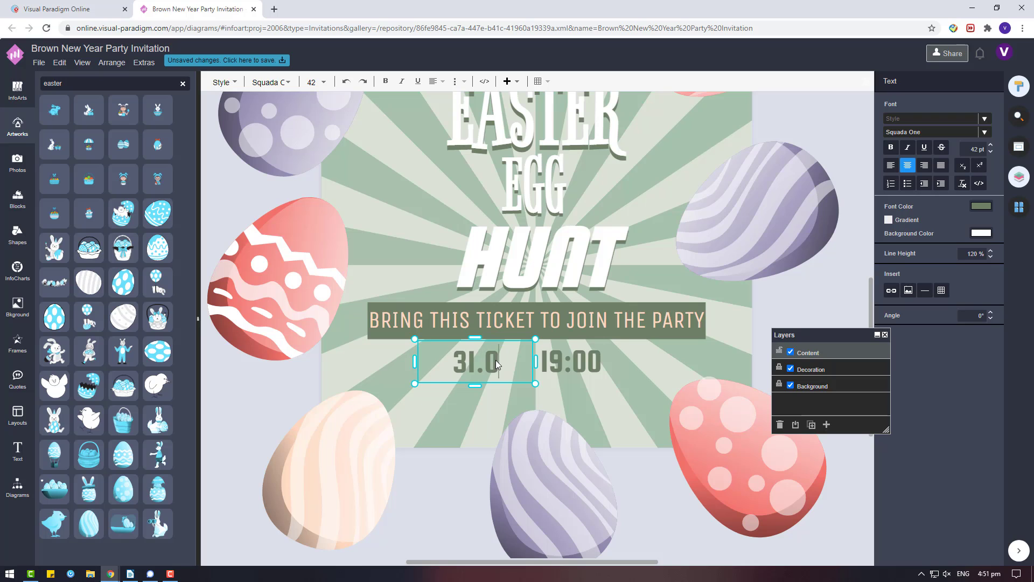
type("4.2021")
key("Escape")
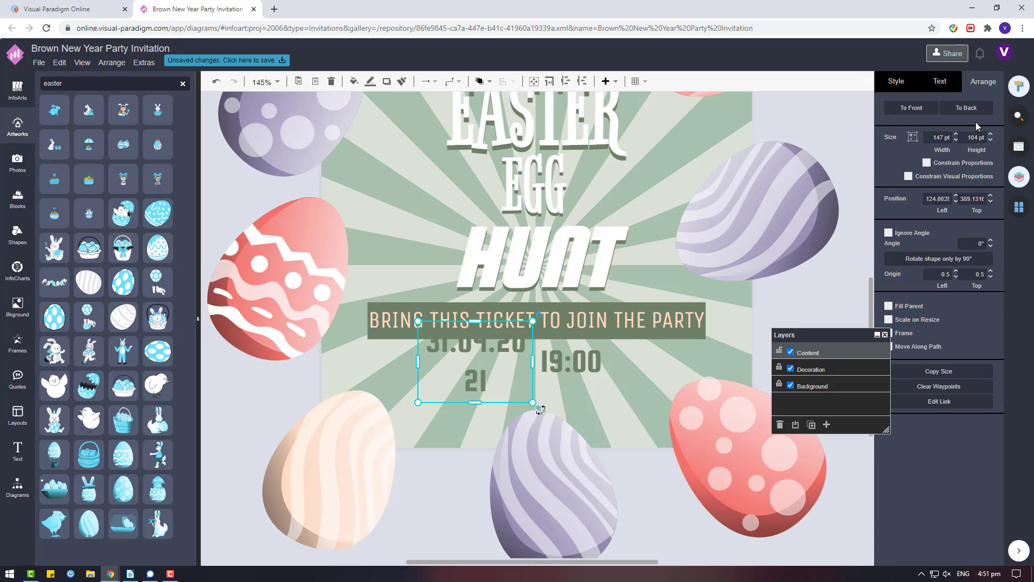
- Widen the date box, move the old 19:00 aside, and add a line AT 19:00
left_click_drag(535, 383, 574, 402)
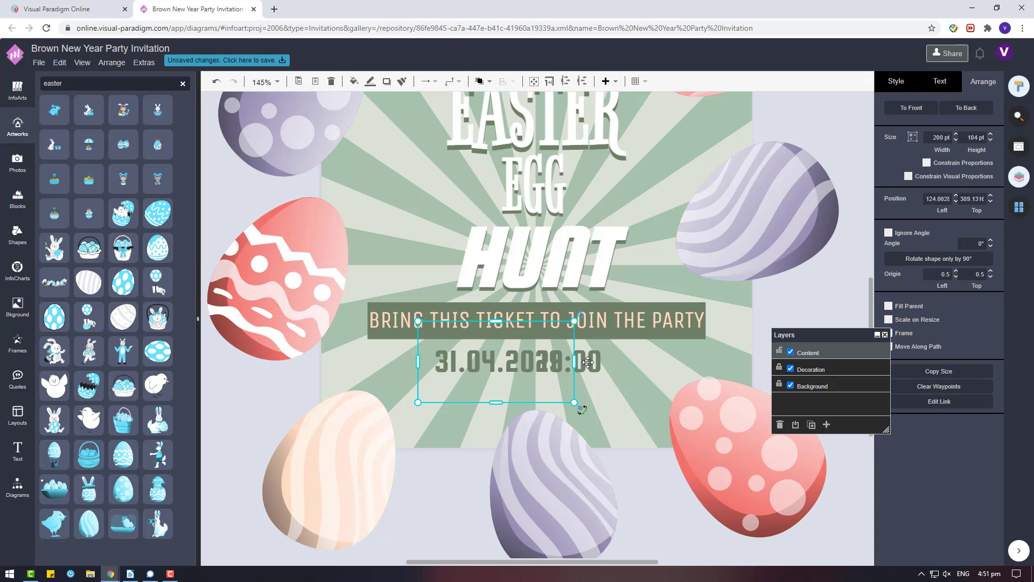
left_click_drag(587, 362, 724, 362)
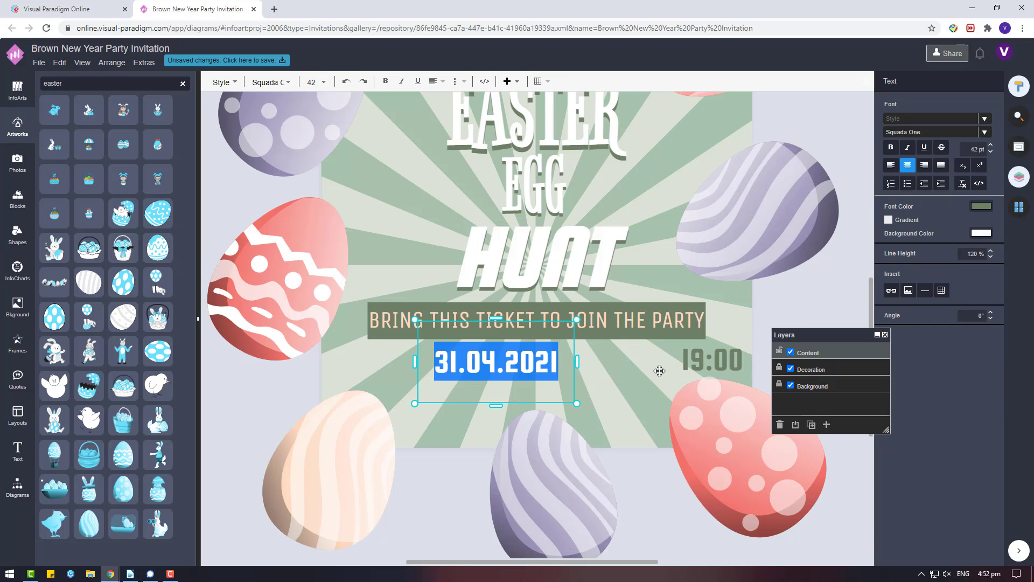
key("End")
key("Return")
type("AT 19")
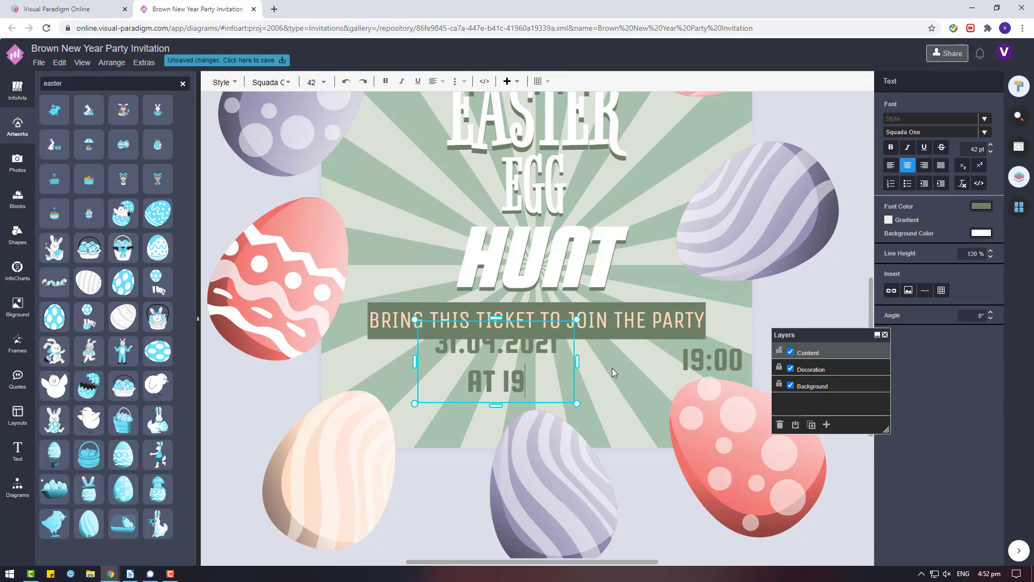
type(":00")
key("Escape")
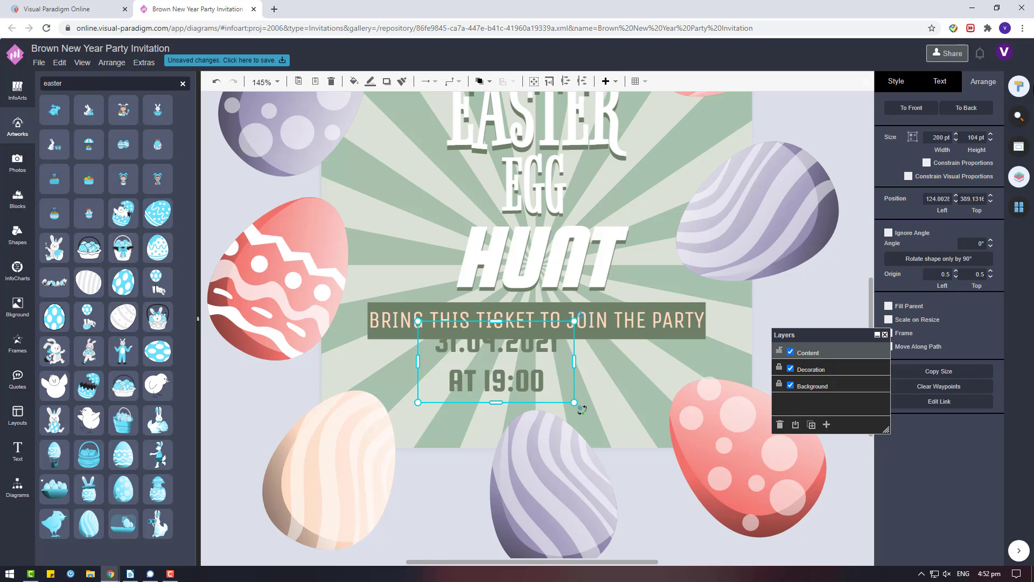
- Set the date text box width to 300 pt
double_click(931, 133)
type("250")
key("Return")
double_click(937, 137)
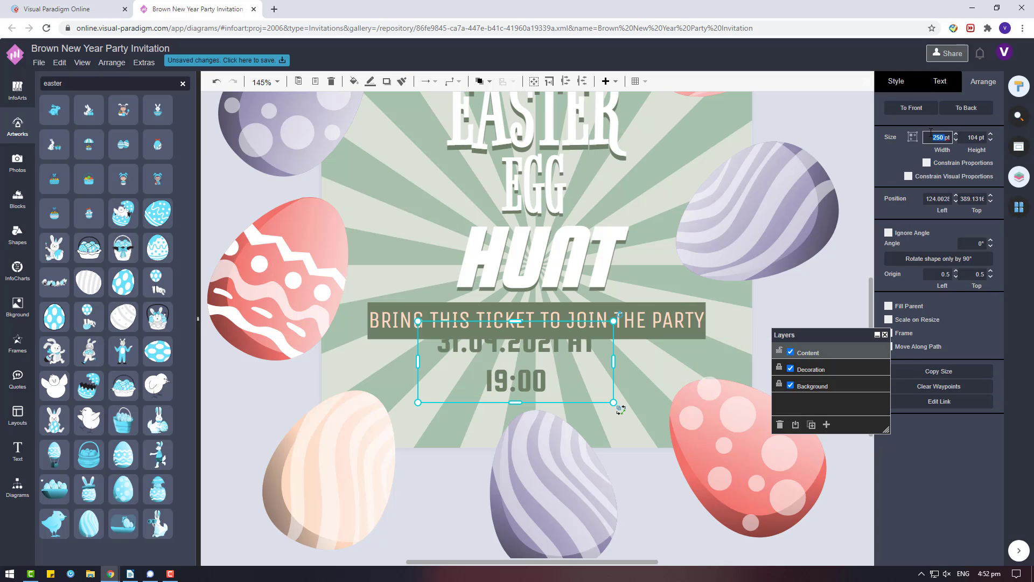
type("300")
key("Return")
key("Escape")
- Place a rounded rectangle from the shape library below the poster
scroll(582, 363, "down", 2)
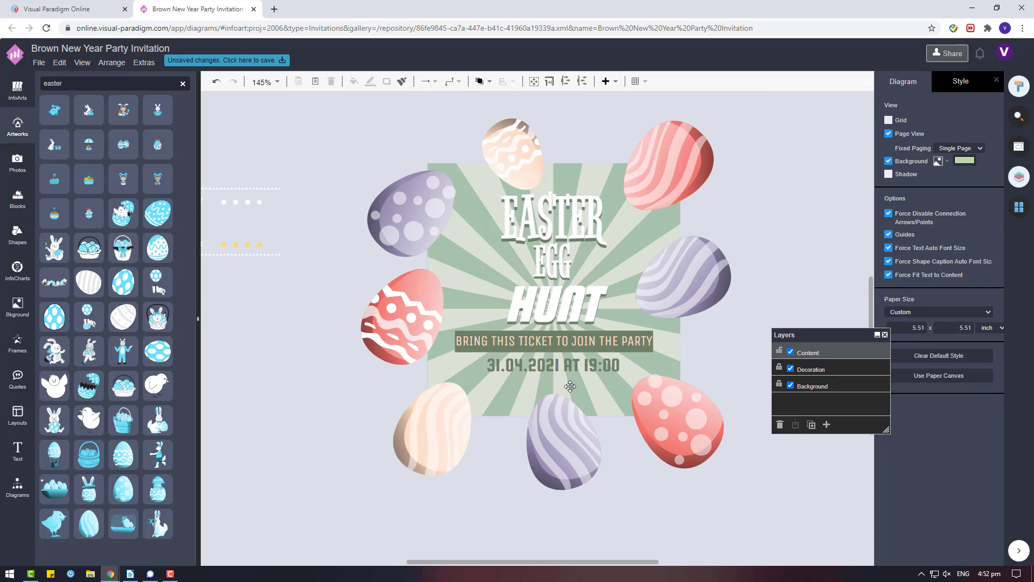
scroll(592, 377, "down", 2)
scroll(595, 380, "down", 1)
left_click(622, 353)
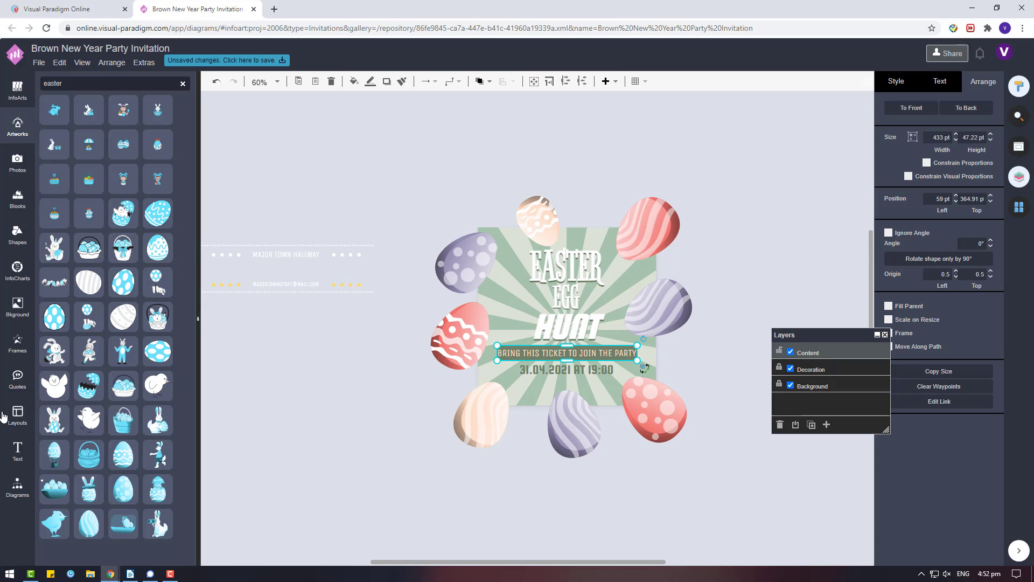
left_click(18, 485)
scroll(62, 473, "down", 5)
left_click(60, 499)
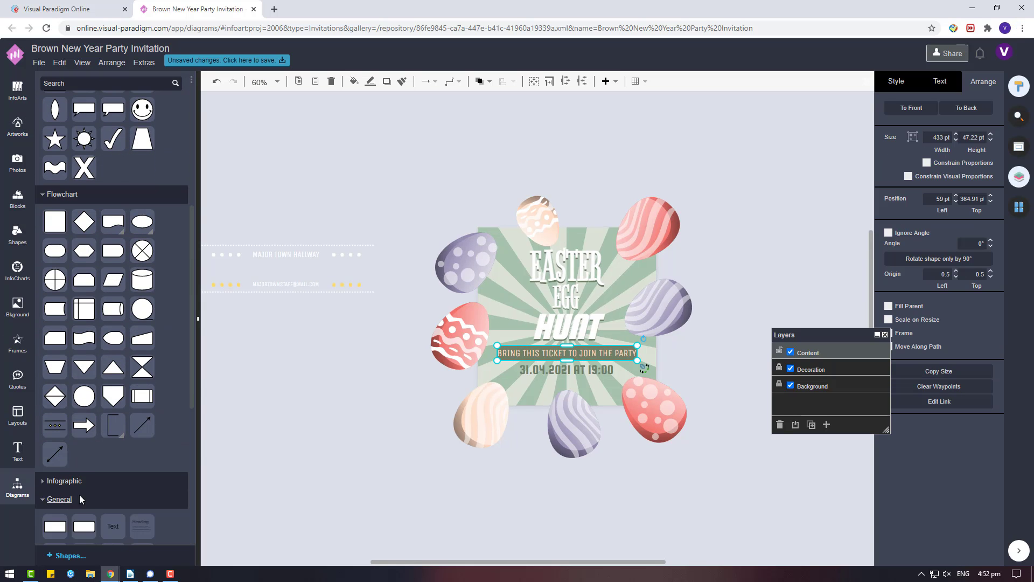
left_click_drag(408, 425, 409, 427)
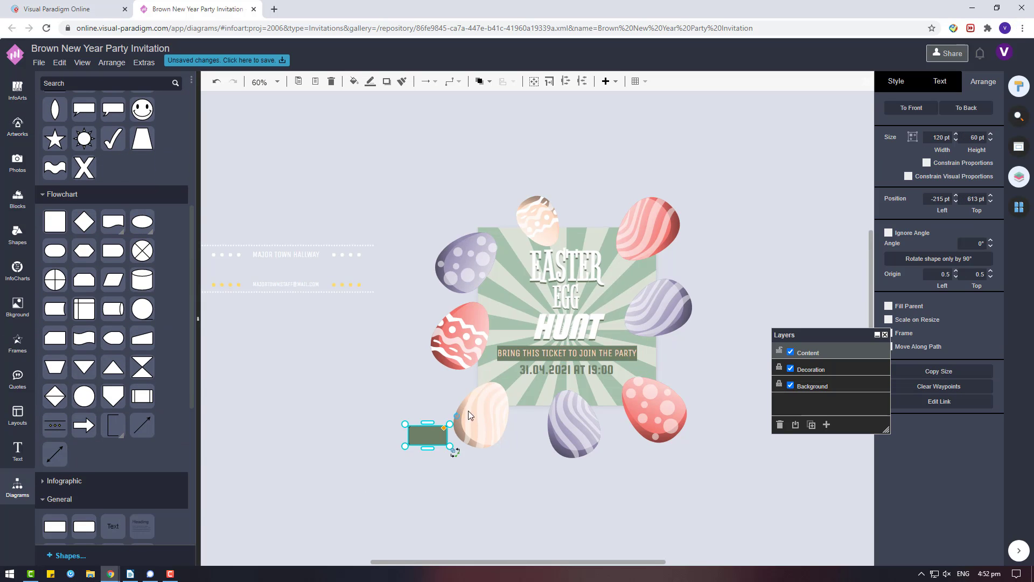
- Remove the rectangle's outline and resize it into a wide, short green bar
left_click(441, 435)
left_click(900, 87)
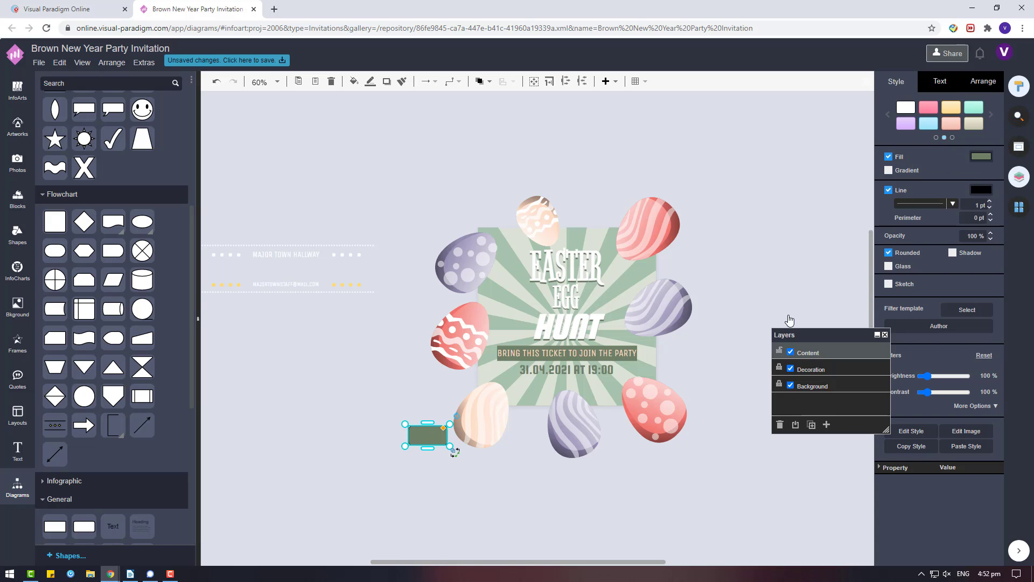
left_click(888, 189)
left_click_drag(450, 446, 560, 500)
left_click_drag(483, 425, 487, 485)
- Cut the ticket text from the poster and paste it into a new text box
left_click_drag(617, 352, 396, 364)
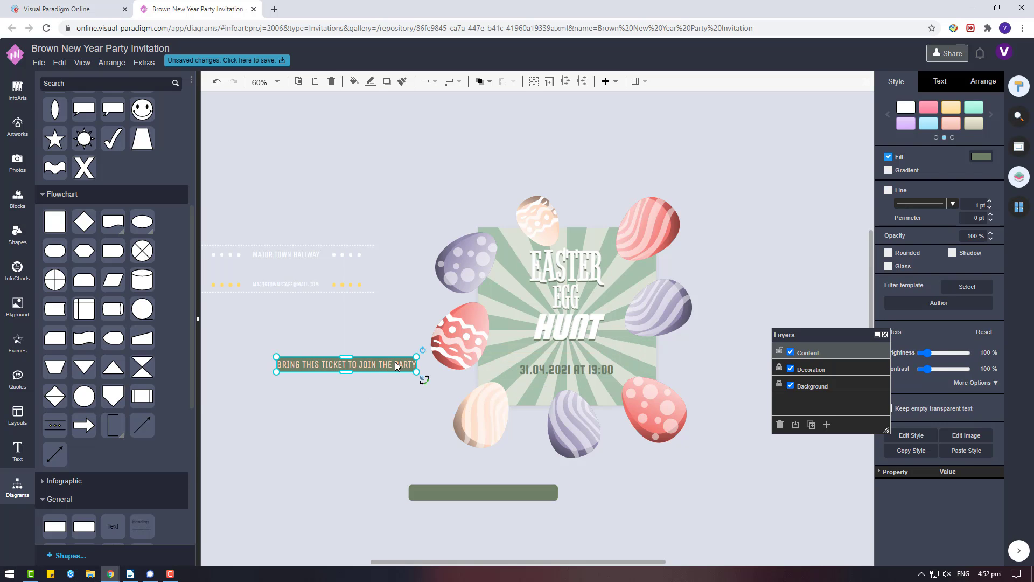
double_click(396, 364)
key("BackSpace")
left_click(408, 428)
mouse_move(112, 526)
left_mouse_down()
mouse_move(391, 446)
mouse_move(426, 480)
left_mouse_up()
double_click(409, 454)
key("ctrl+v")
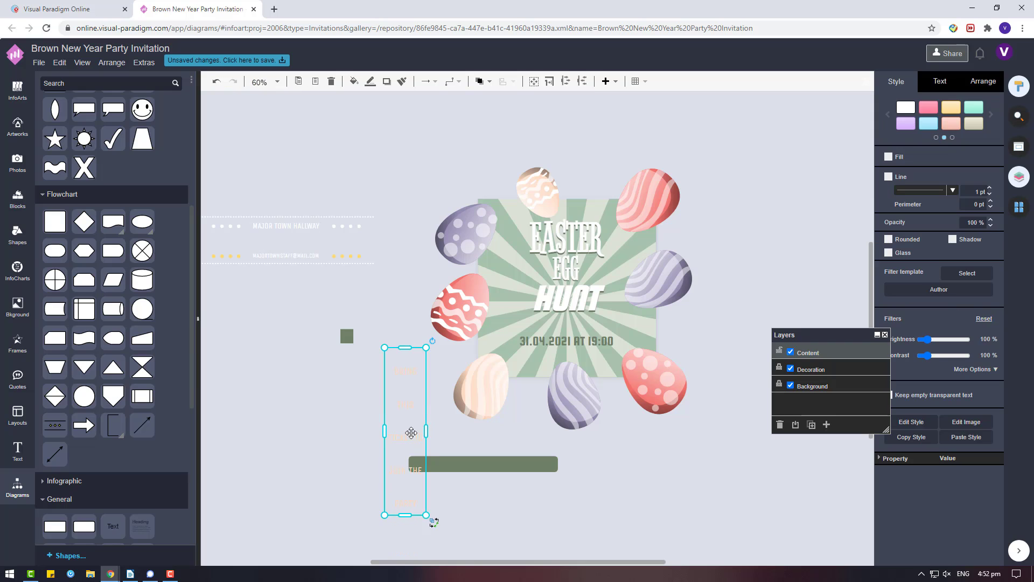
- Set the ticket text box width to 300 pt and move it onto the green bar
left_click(984, 81)
double_click(934, 138)
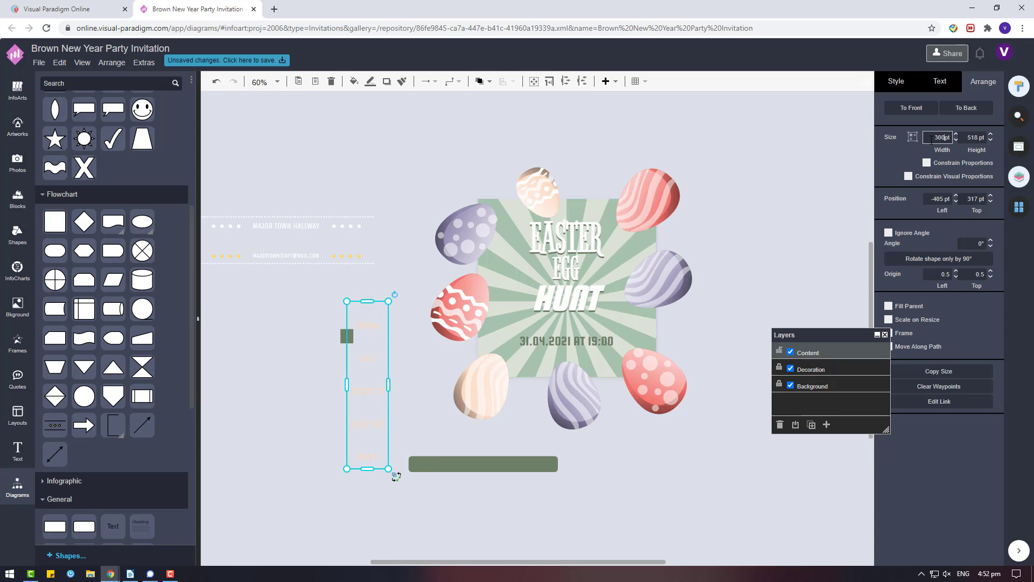
key("Return")
left_click_drag(399, 304, 495, 462)
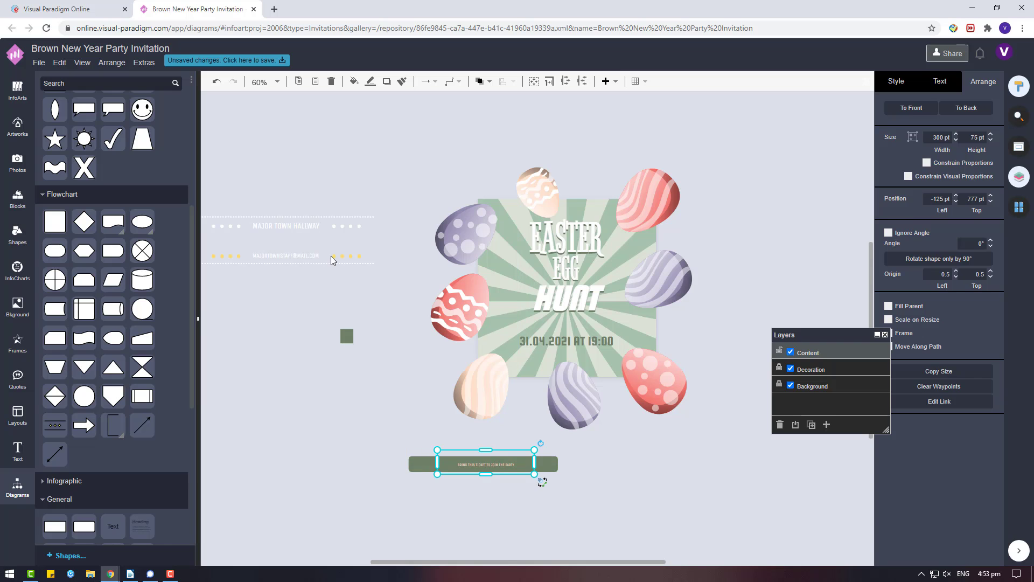
- Check the MAJOR TOWN HALLWAY text, then select the green ticket bar
left_click(301, 239)
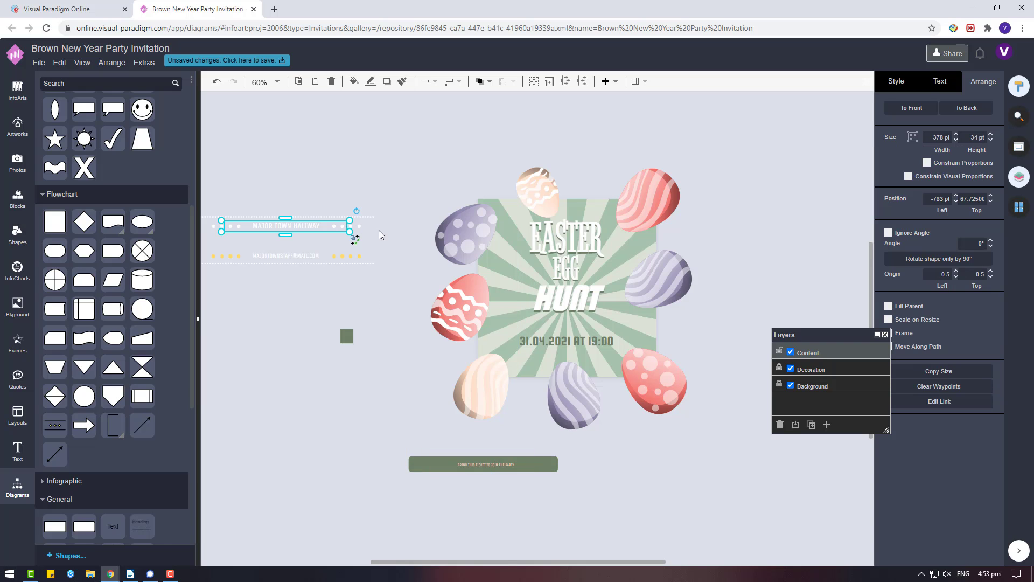
left_click(538, 527)
scroll(539, 517, "up", 4)
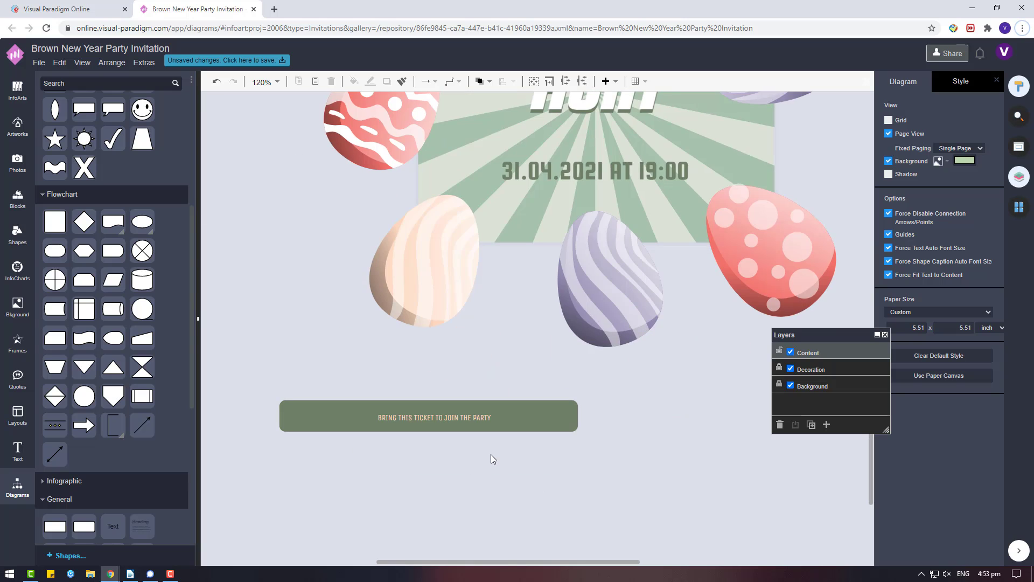
scroll(618, 408, "down", 5)
left_click(571, 414)
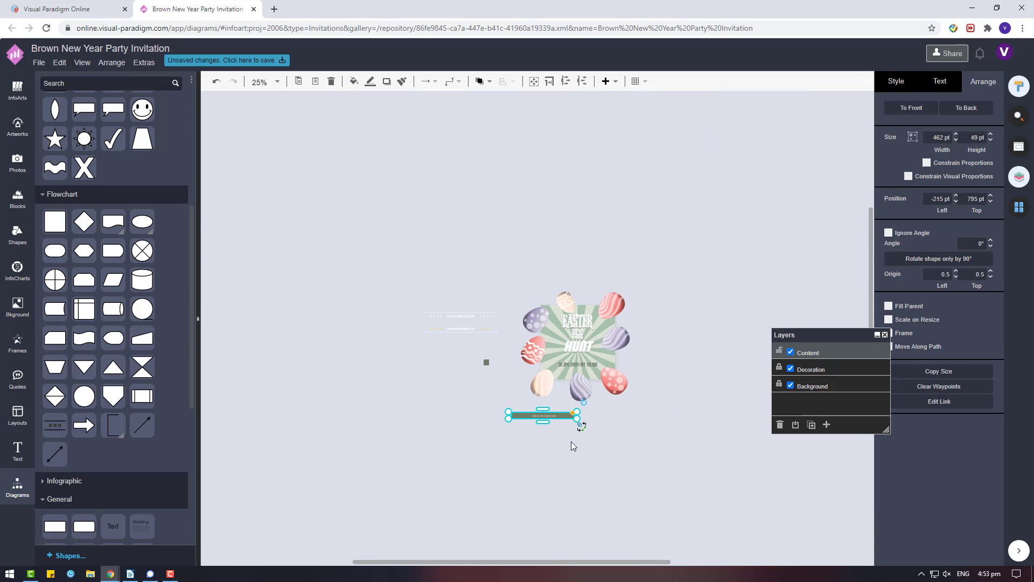
scroll(571, 441, "up", 3)
- Change the ticket text font size to 25 pt, trying 60 and 30 first
left_click(500, 421)
left_click(940, 80)
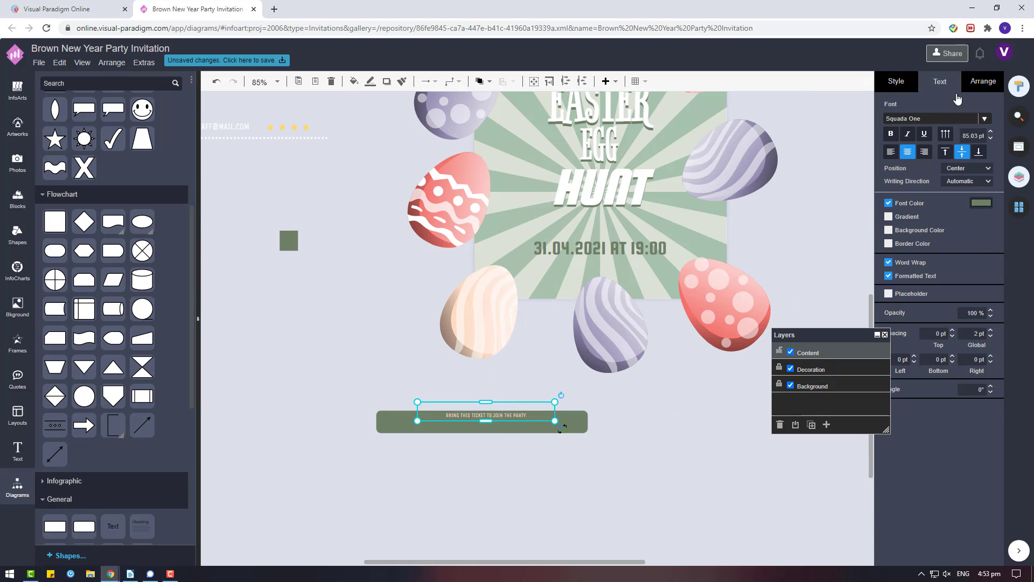
left_click(973, 135)
type("0")
key("Return")
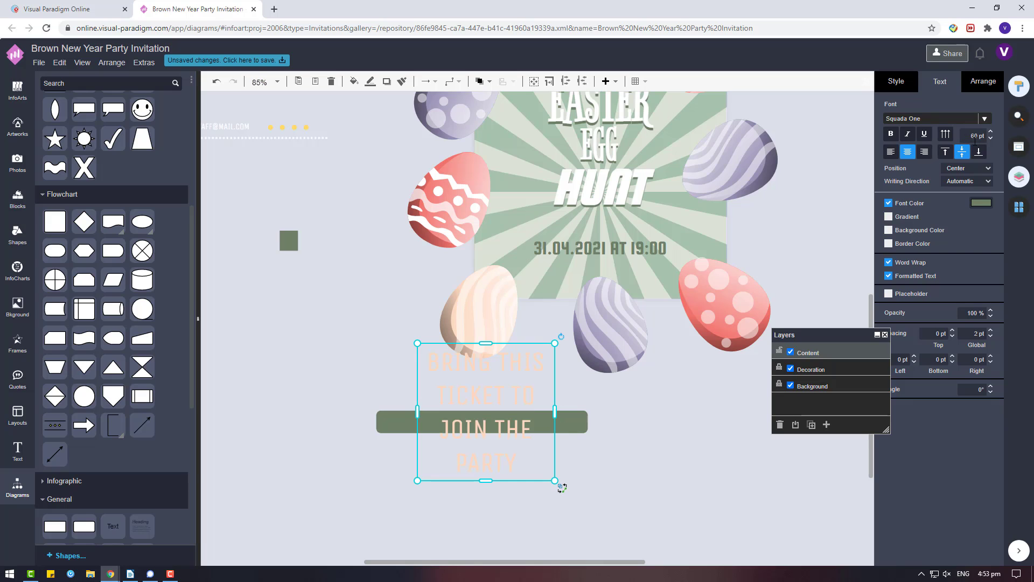
type("30")
key("Return")
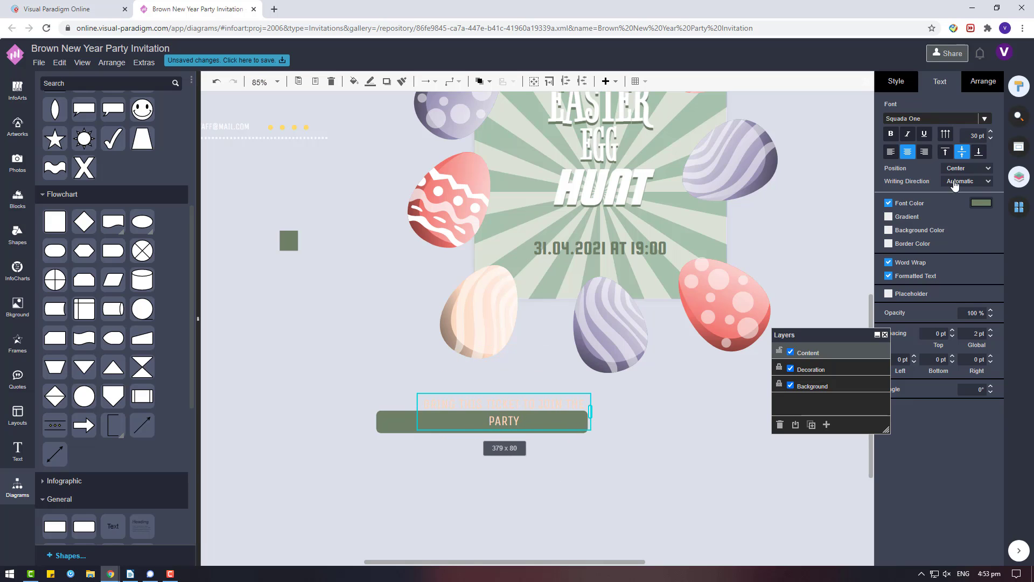
key("Return")
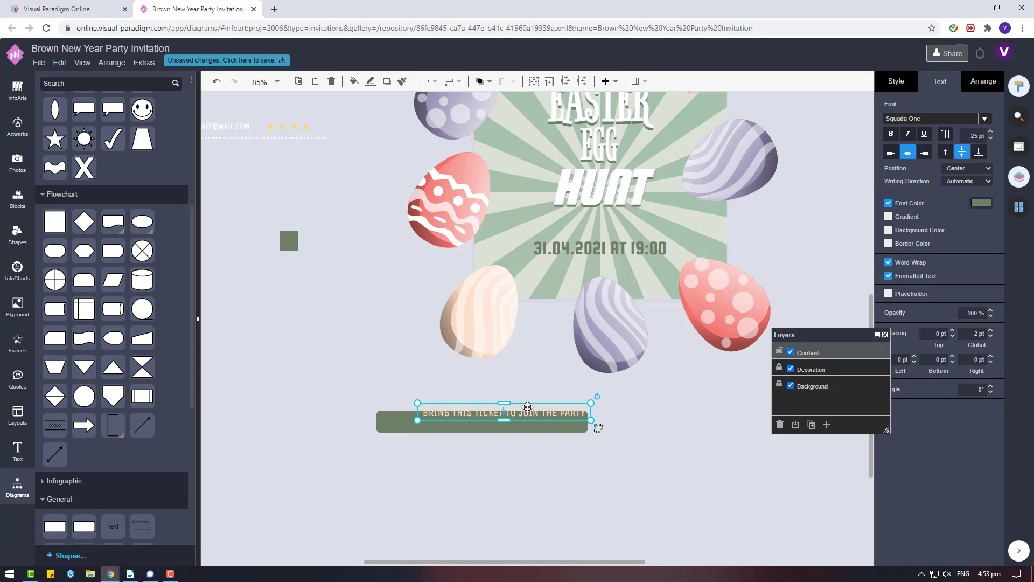
- Centre the ticket text vertically on the green bar and select the yellow dots
left_click_drag(527, 407, 527, 415)
left_click(308, 126)
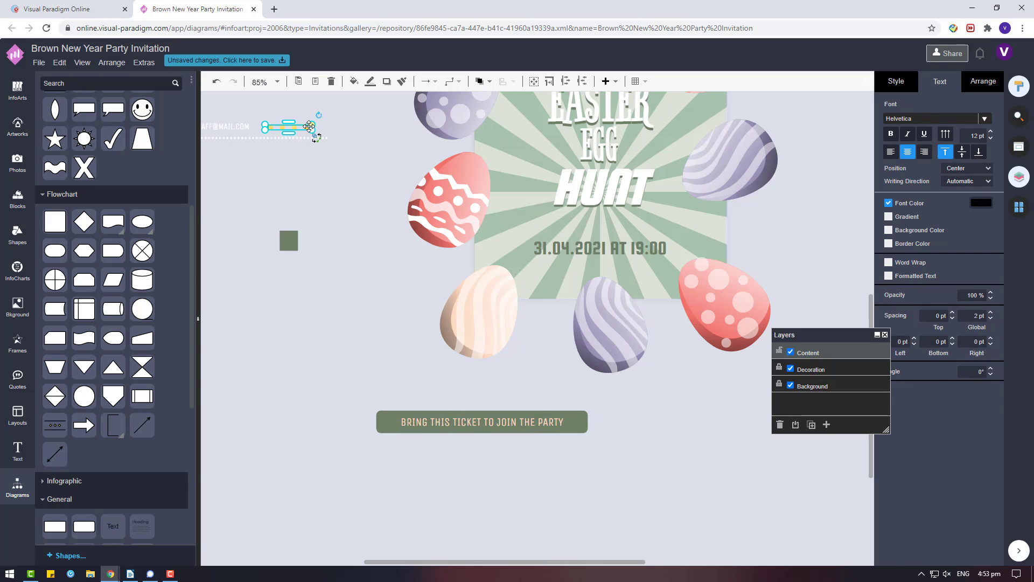
scroll(309, 197, "up", 2)
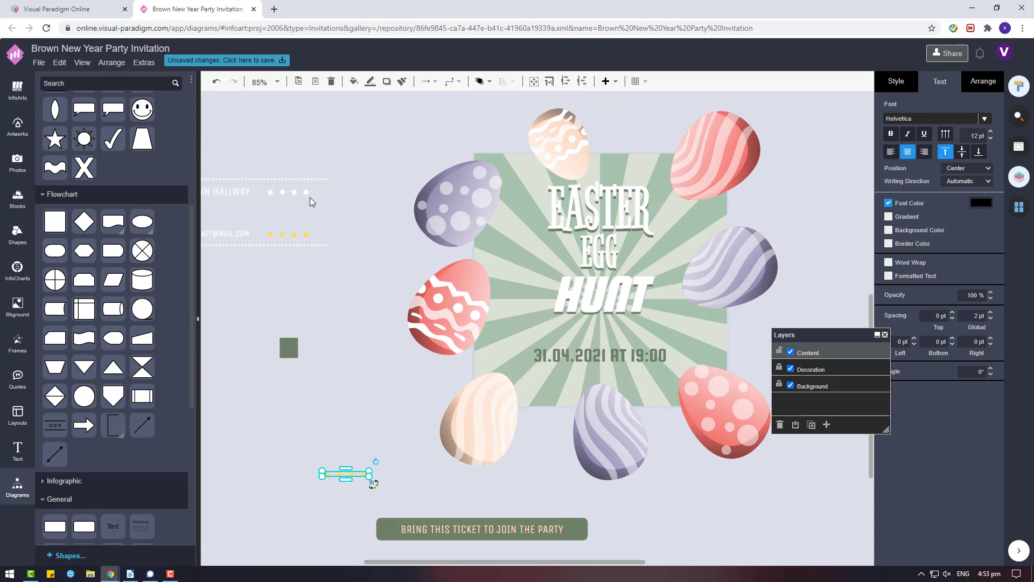
scroll(315, 373, "down", 2)
scroll(445, 399, "down", 3)
scroll(372, 205, "up", 3)
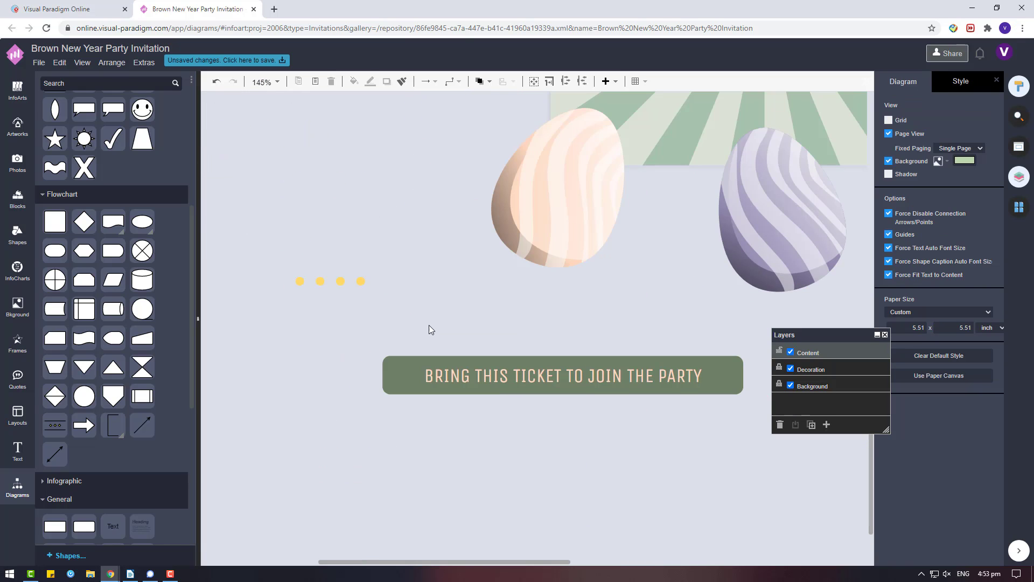
- Move the small yellow dot above the ticket bar and recolour it peach
left_click_drag(429, 325, 348, 242)
left_click_drag(362, 281, 537, 325)
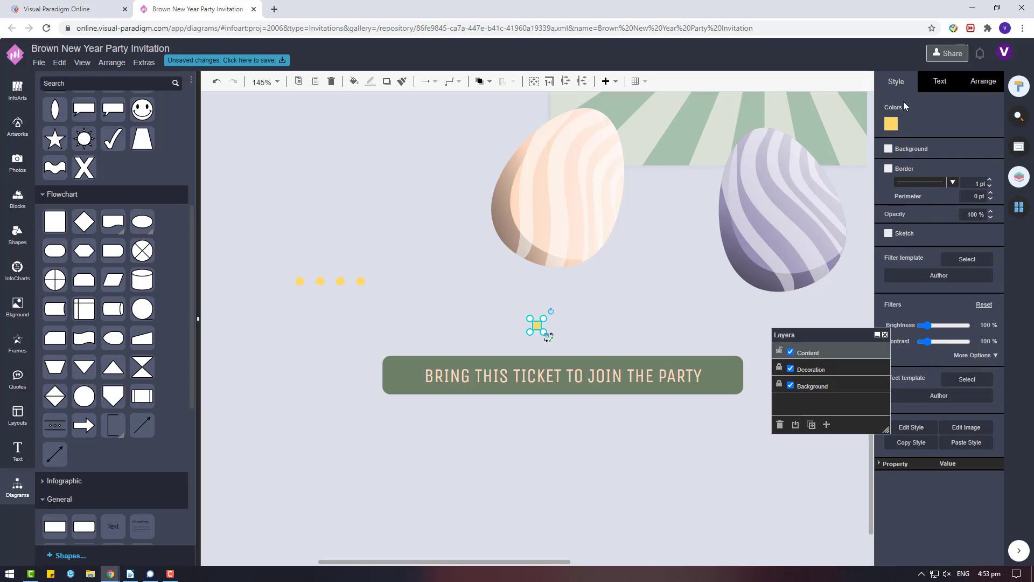
left_click(891, 123)
left_click(925, 231)
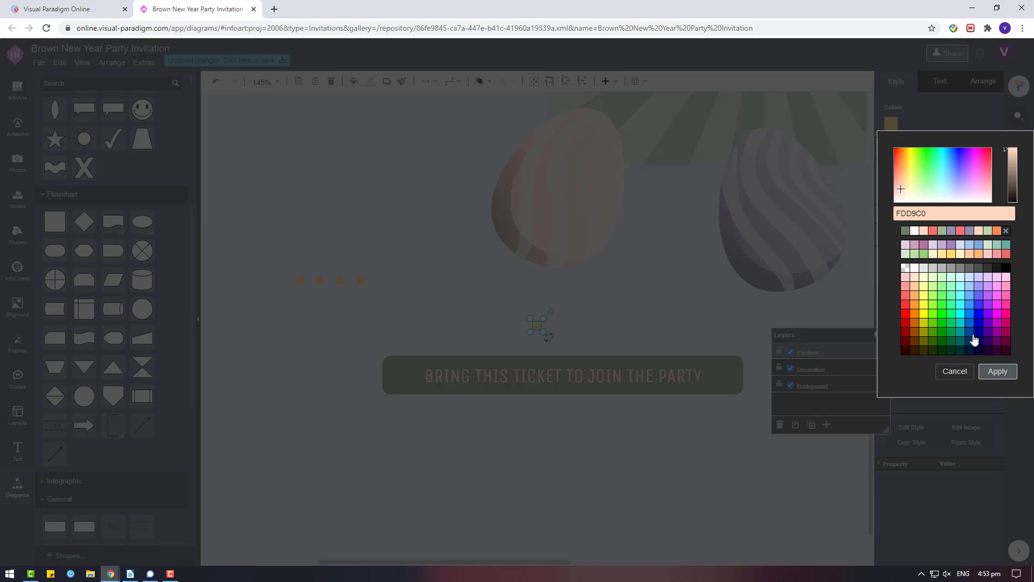
left_click(998, 371)
- Duplicate the peach dot so dots sit at both ends of the banner
key("ctrl+v")
left_click(556, 460)
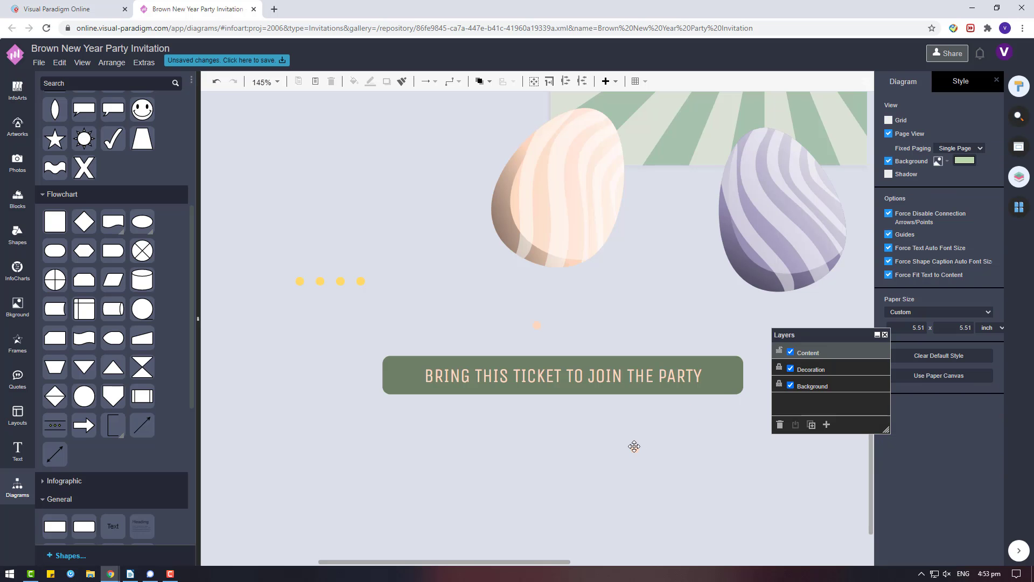
left_click_drag(635, 449, 720, 375)
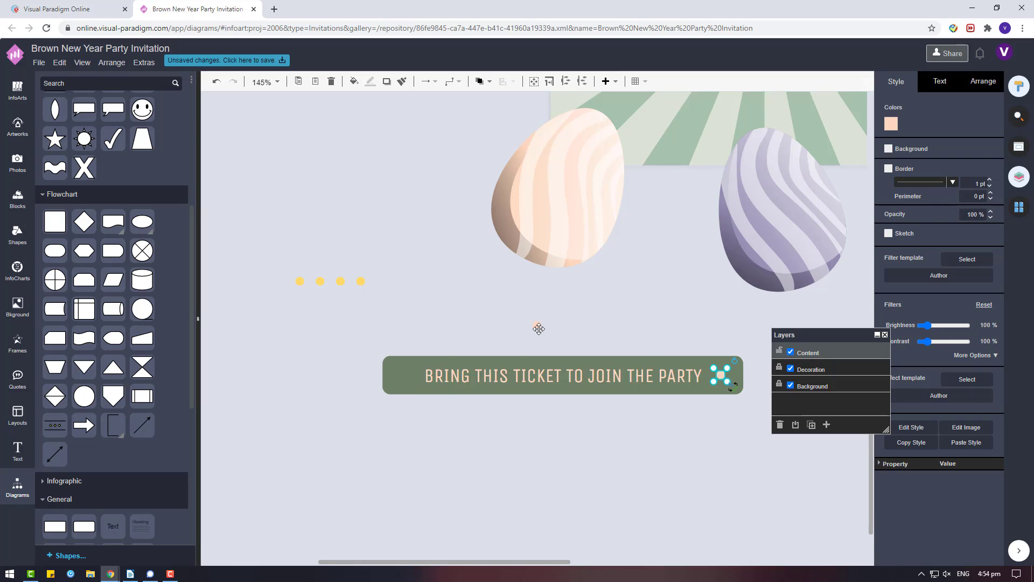
left_click_drag(537, 324, 402, 375)
- Undo an unwanted banner text alignment and move the grouped banner above the date
left_click(795, 425)
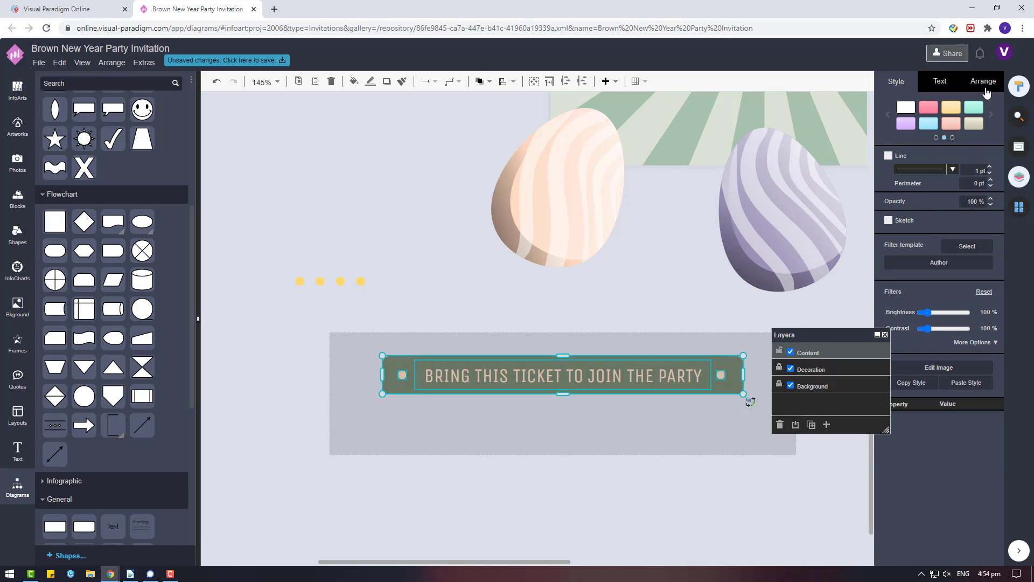
left_click(983, 81)
left_click(948, 358)
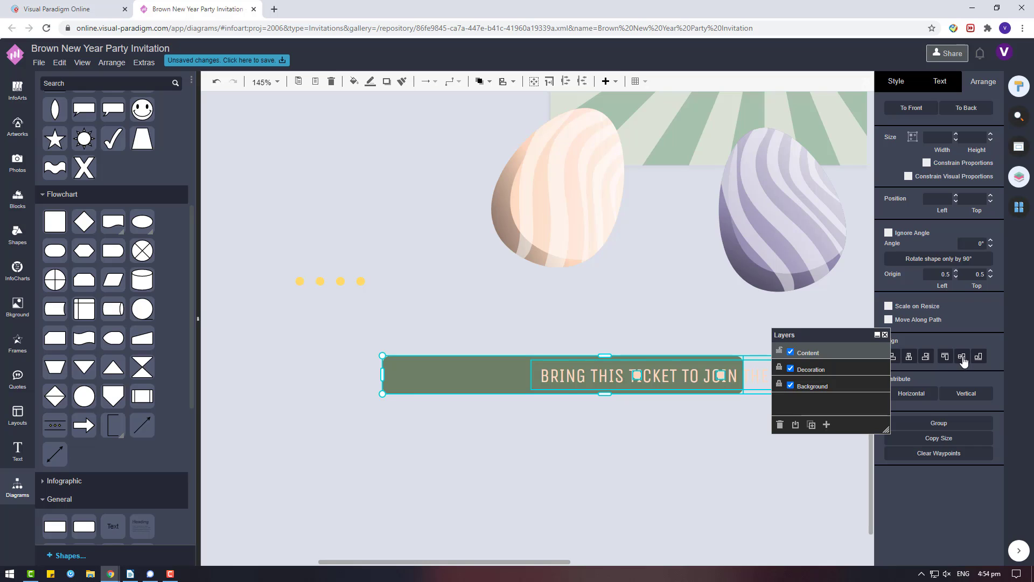
key("ctrl+z")
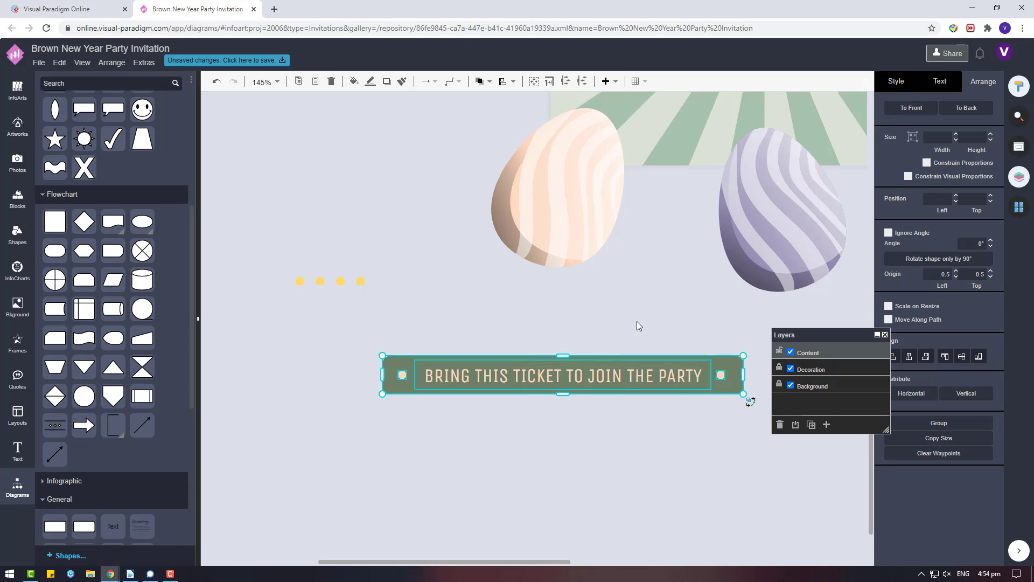
scroll(637, 323, "down", 3)
left_click(666, 349)
left_click_drag(666, 349, 765, 188)
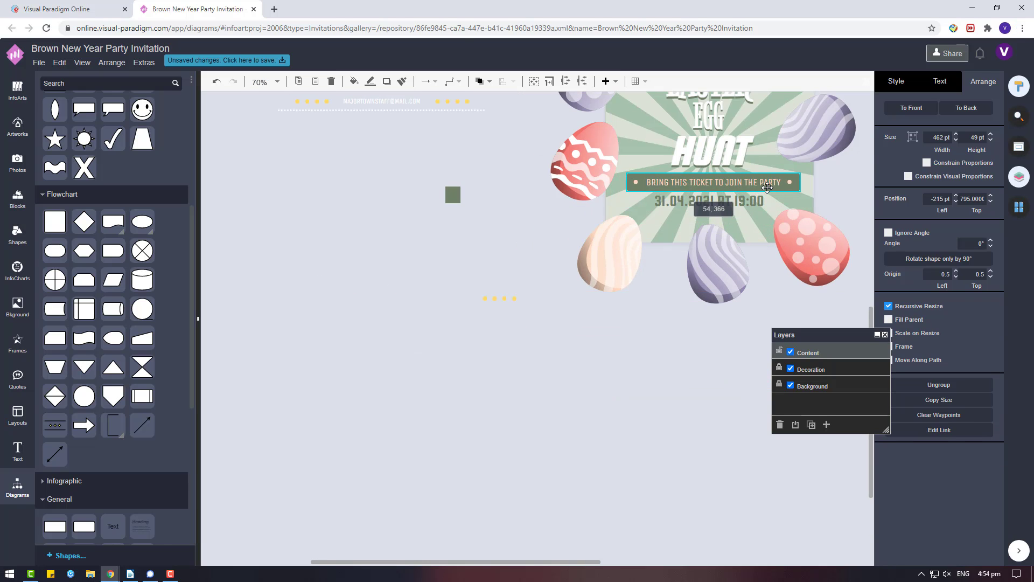
- Move MAJOR TOWN HALLWAY below the date and colour it green 6F8068
left_click(594, 392)
scroll(594, 392, "up", 2)
key("Tab")
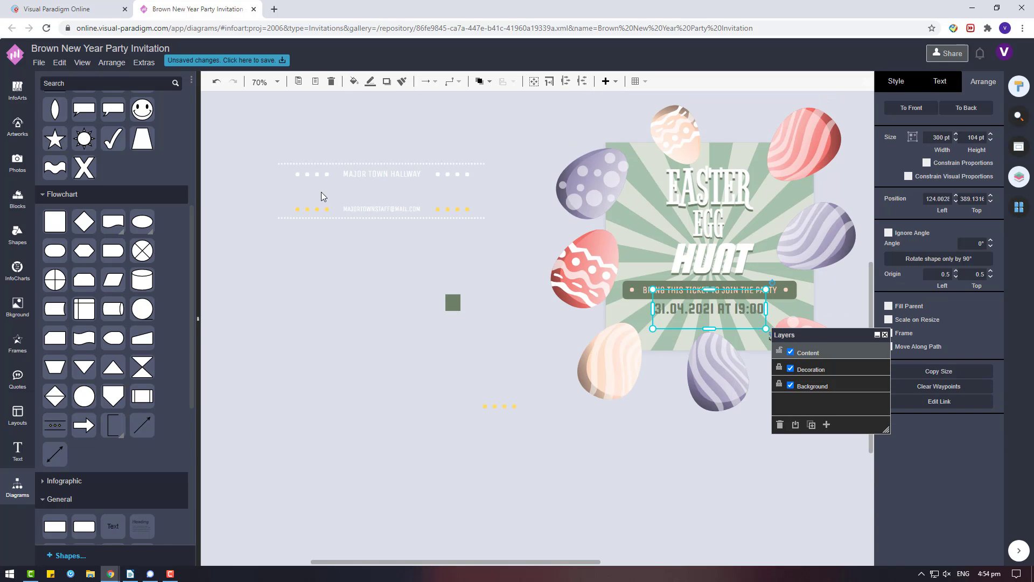
left_click(401, 174)
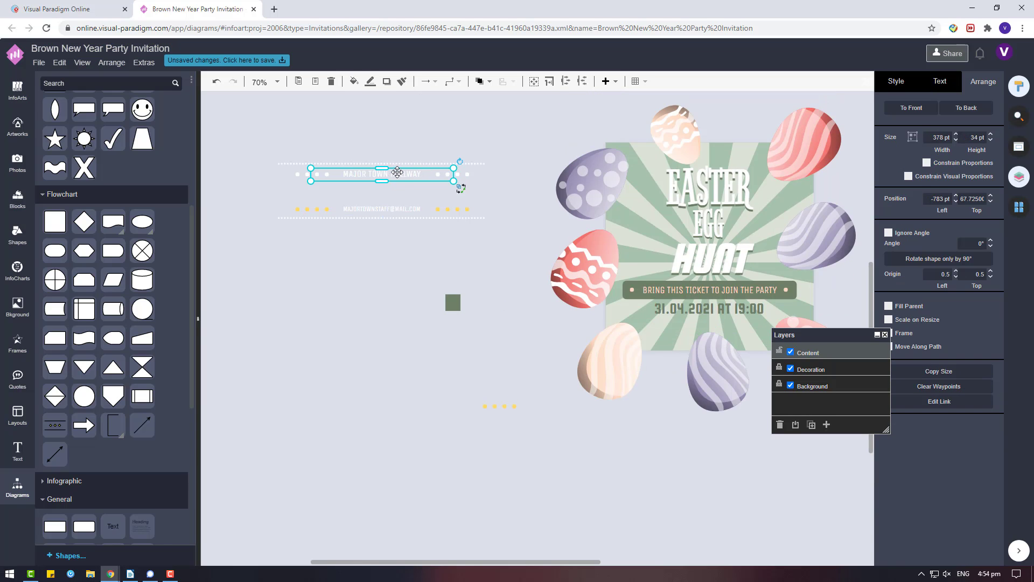
left_click_drag(398, 172, 725, 321)
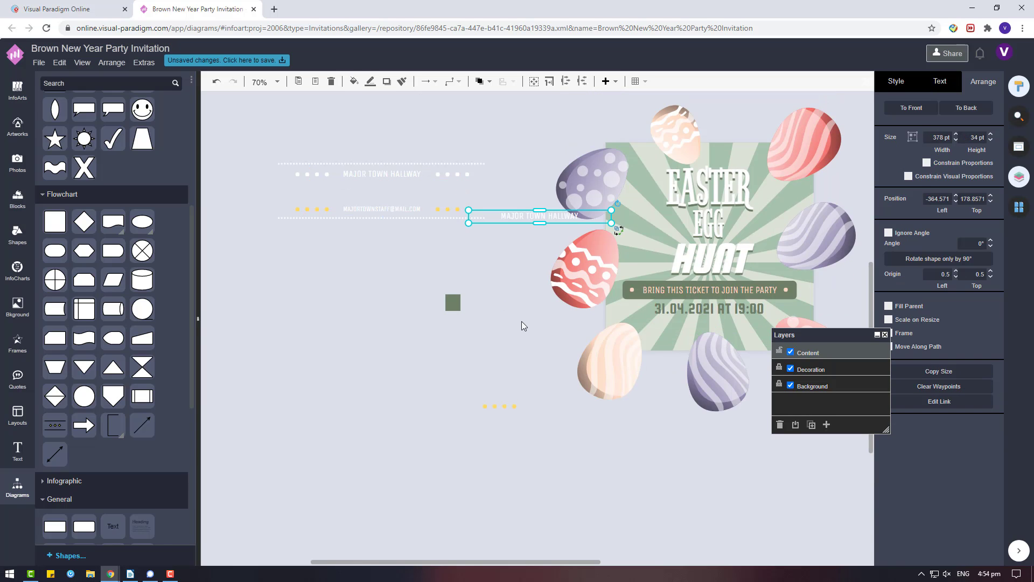
left_click(895, 81)
left_click(940, 81)
left_click(981, 203)
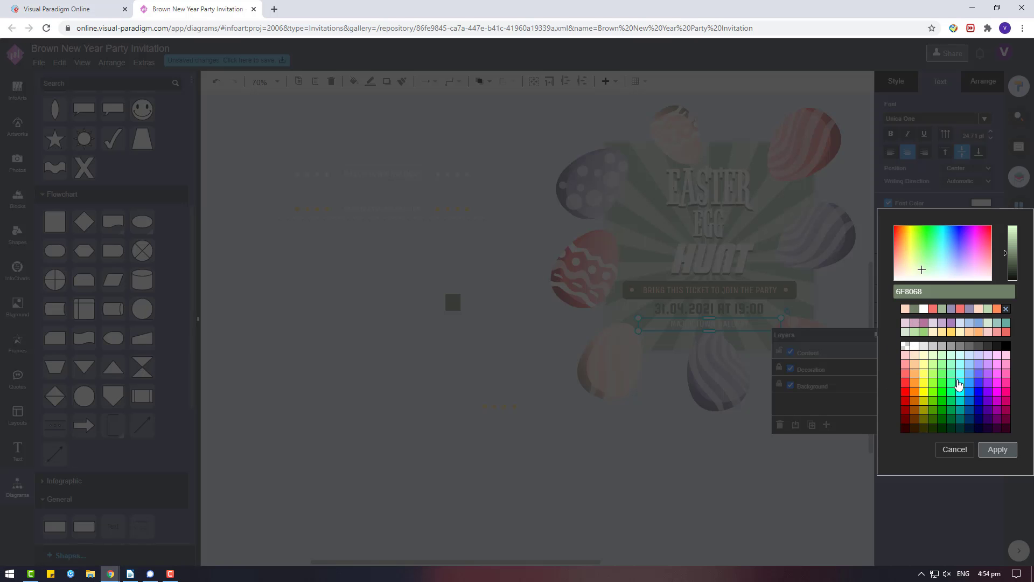
left_click(997, 450)
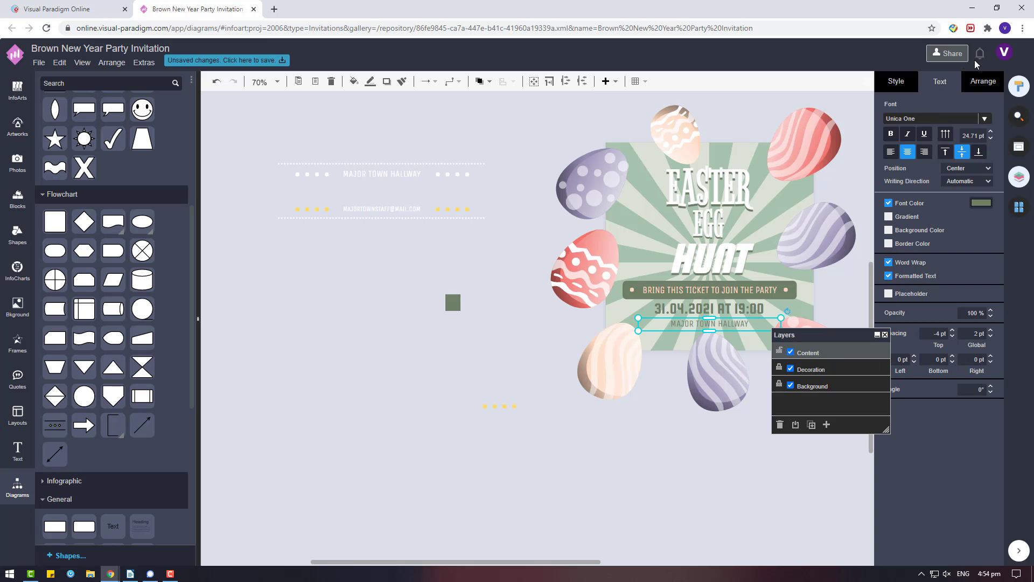
- Delete the leftover stars and dotted lines, then check the venue text
left_click_drag(232, 133, 508, 316)
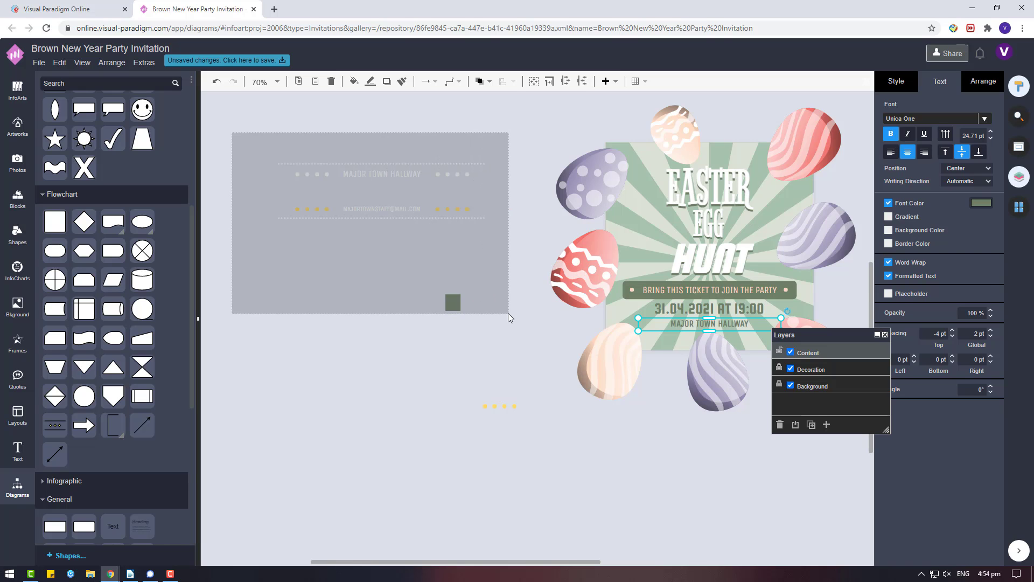
left_click(500, 406)
key("Delete")
scroll(594, 328, "up", 3, "ctrl")
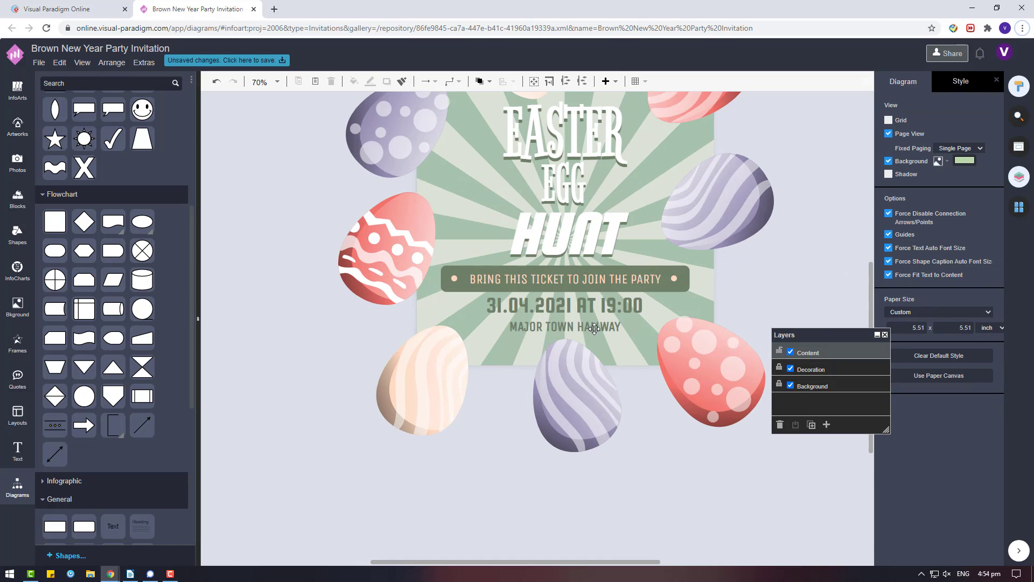
left_click(594, 329)
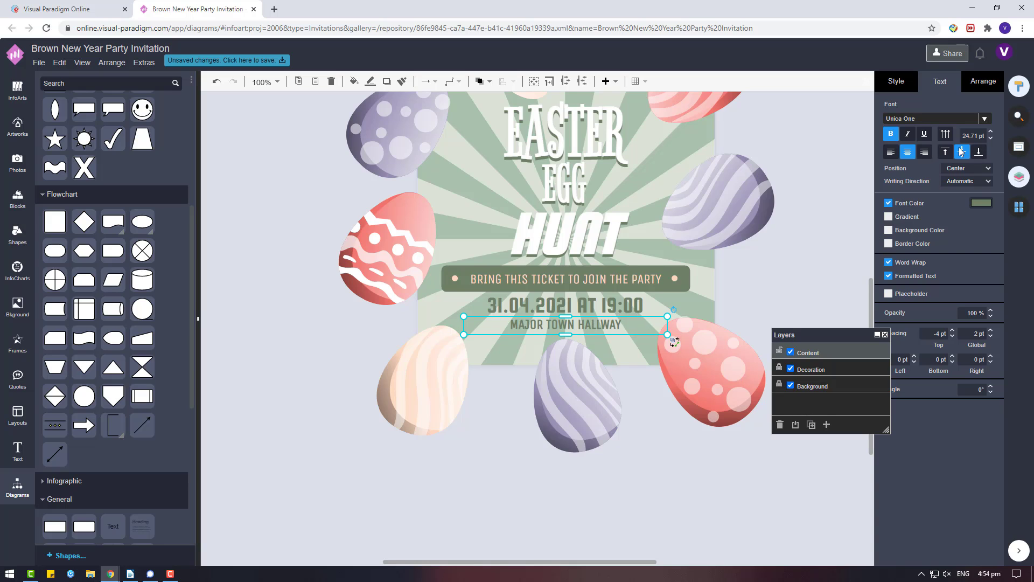
left_click(748, 316)
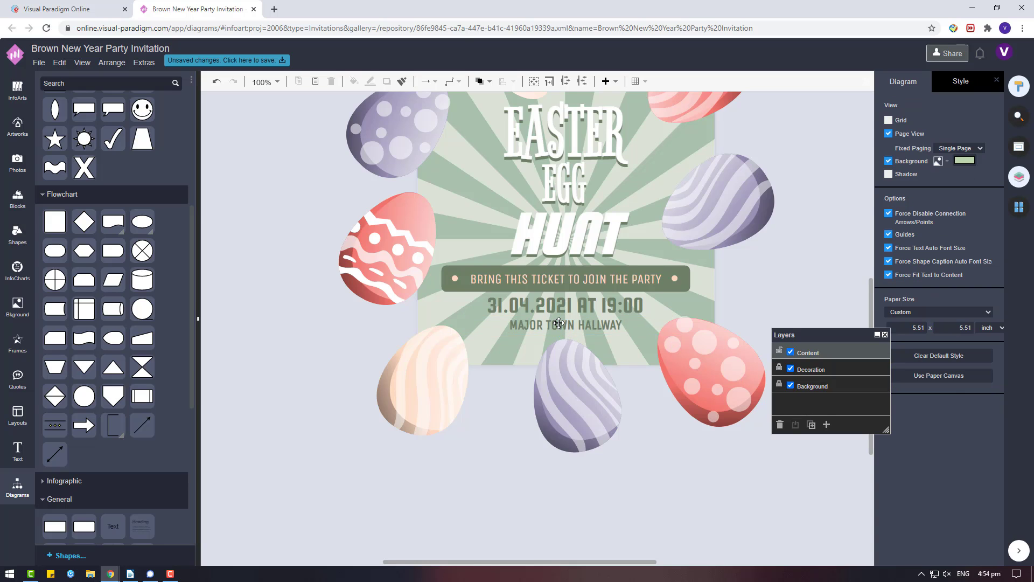
- Rename the invitation to 'Retro Easter Party Invitation'
scroll(558, 322, "up", 2)
left_click(39, 62)
left_click(53, 190)
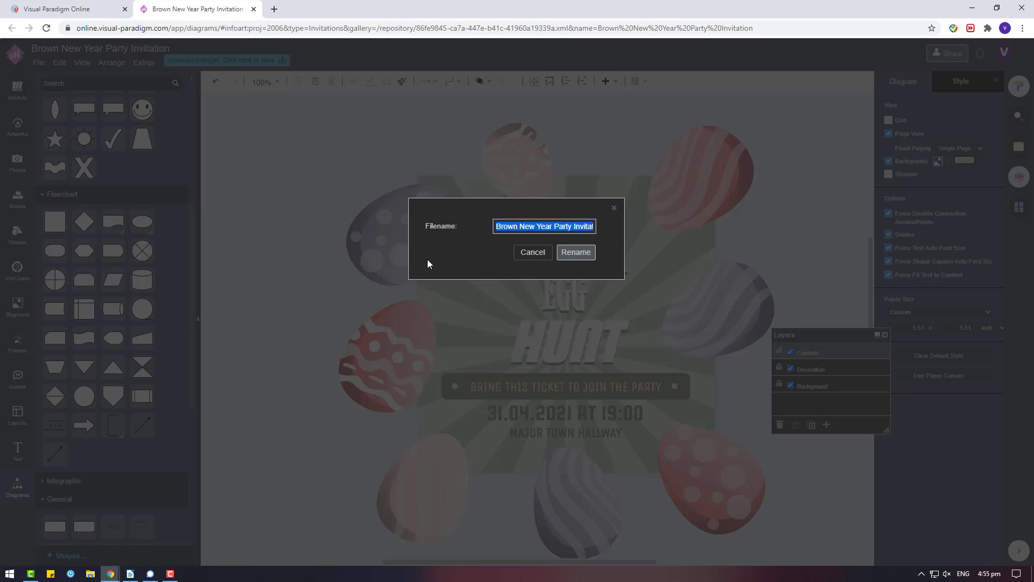
left_click_drag(555, 226, 368, 220)
key("BackSpace")
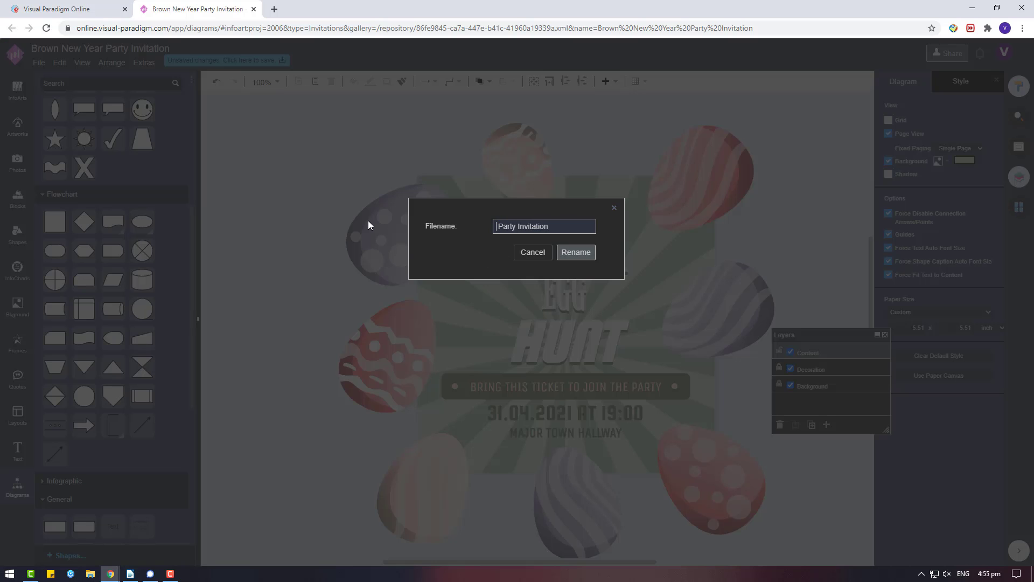
type("Retro E")
type("aster")
left_click(576, 252)
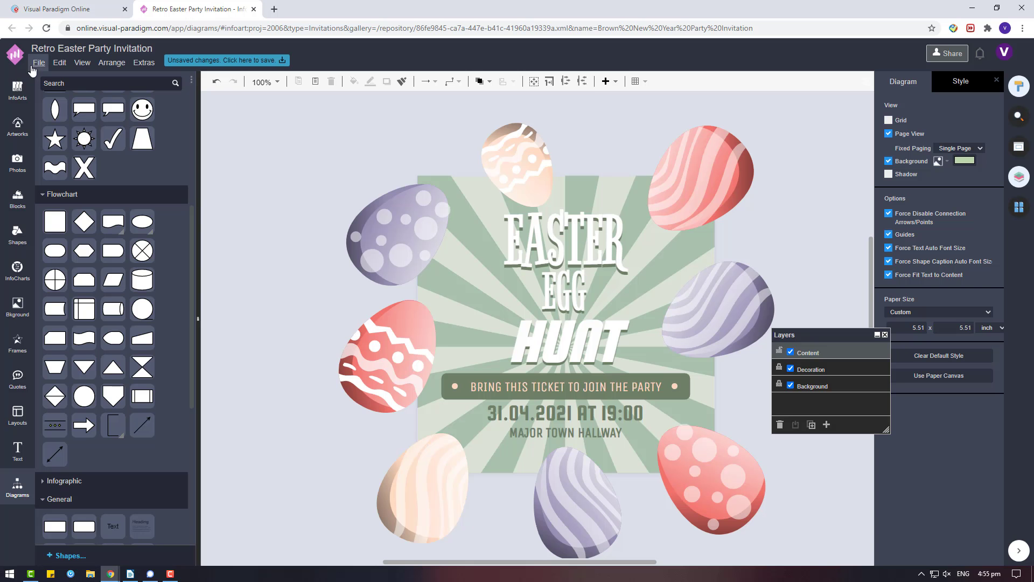
- Save the invitation
left_click(38, 62)
left_click(54, 137)
left_click(436, 275)
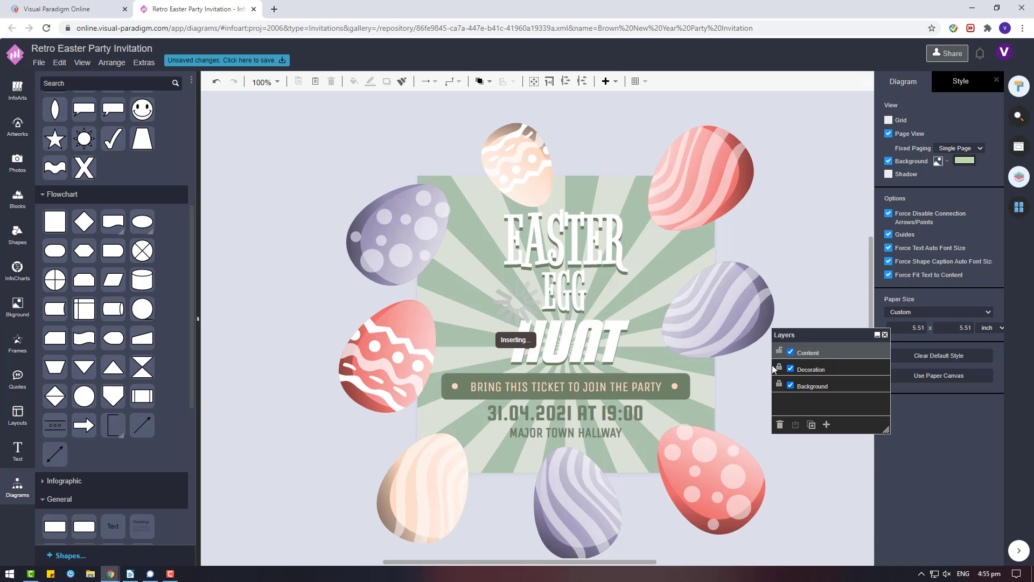
- Export the poster as a JPG, download it and open it in Photos
left_click(39, 62)
mouse_move(151, 253)
left_click(211, 263)
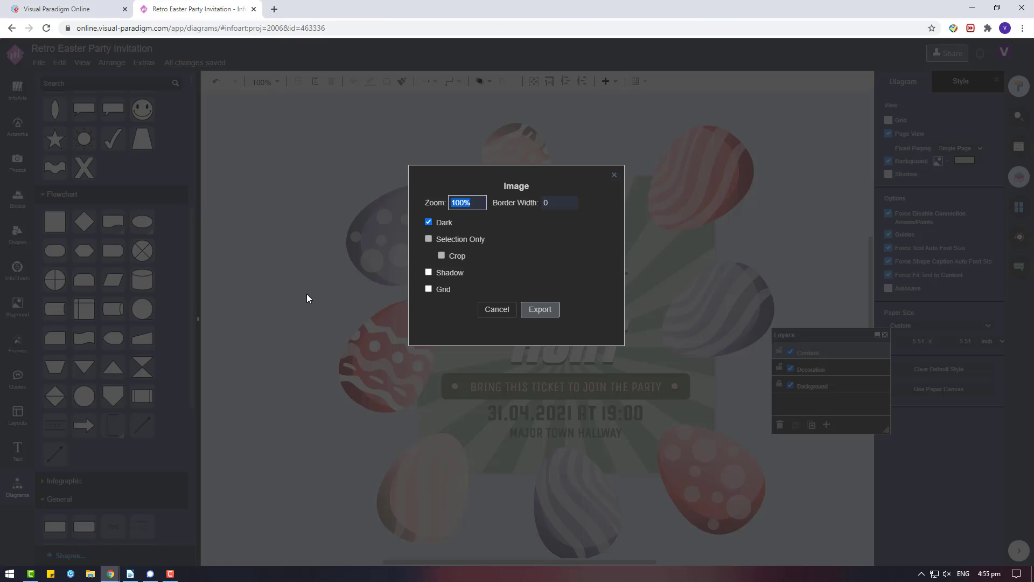
left_click(540, 310)
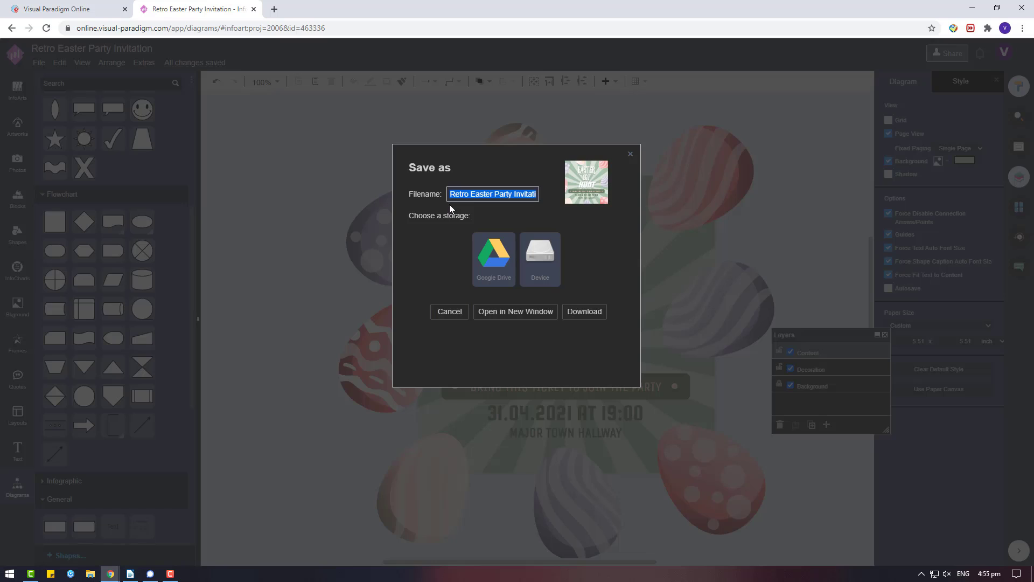
left_click(585, 311)
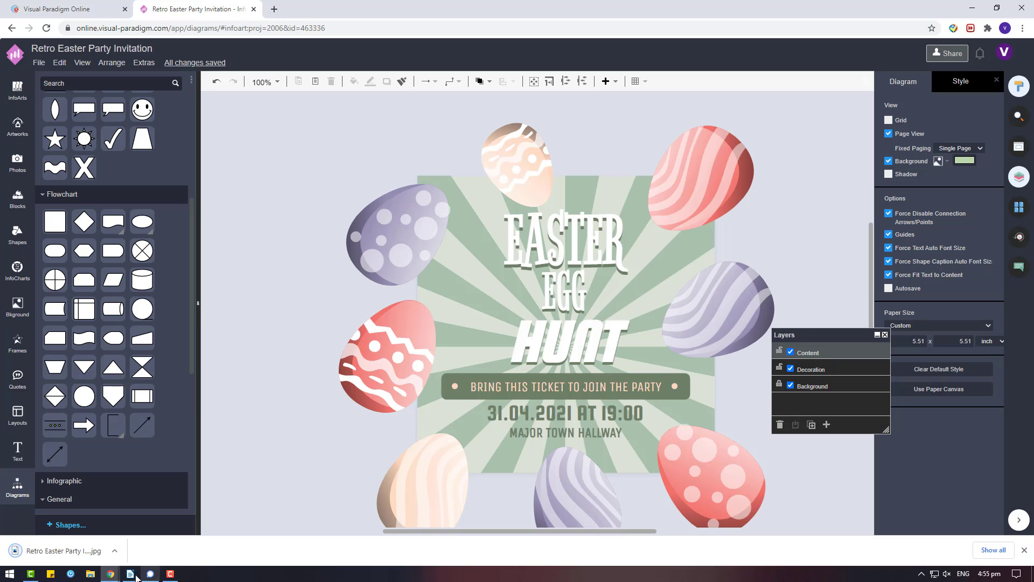
left_click(60, 550)
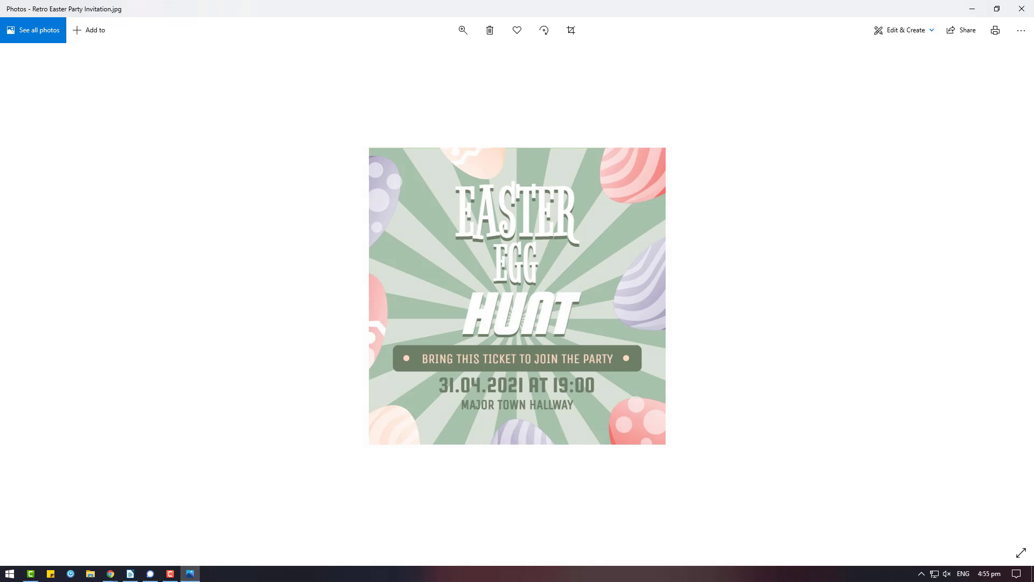